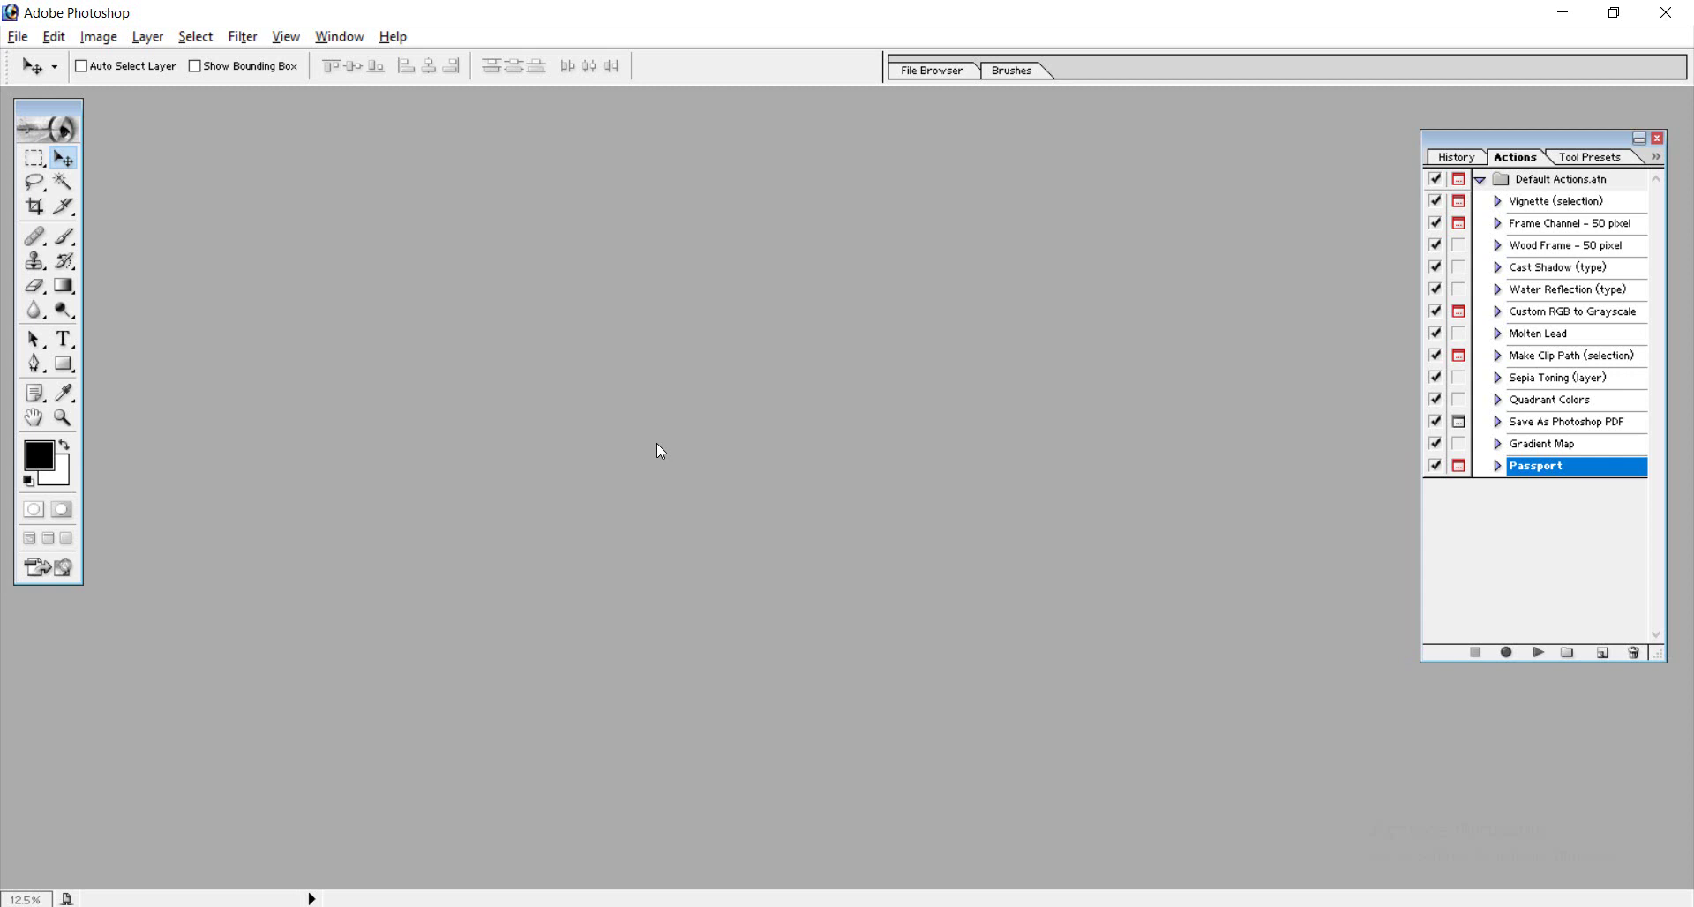
- Drag sensation_3887 from the alpha folder in File Explorer into Photoshop to open it
key(alt+Tab)
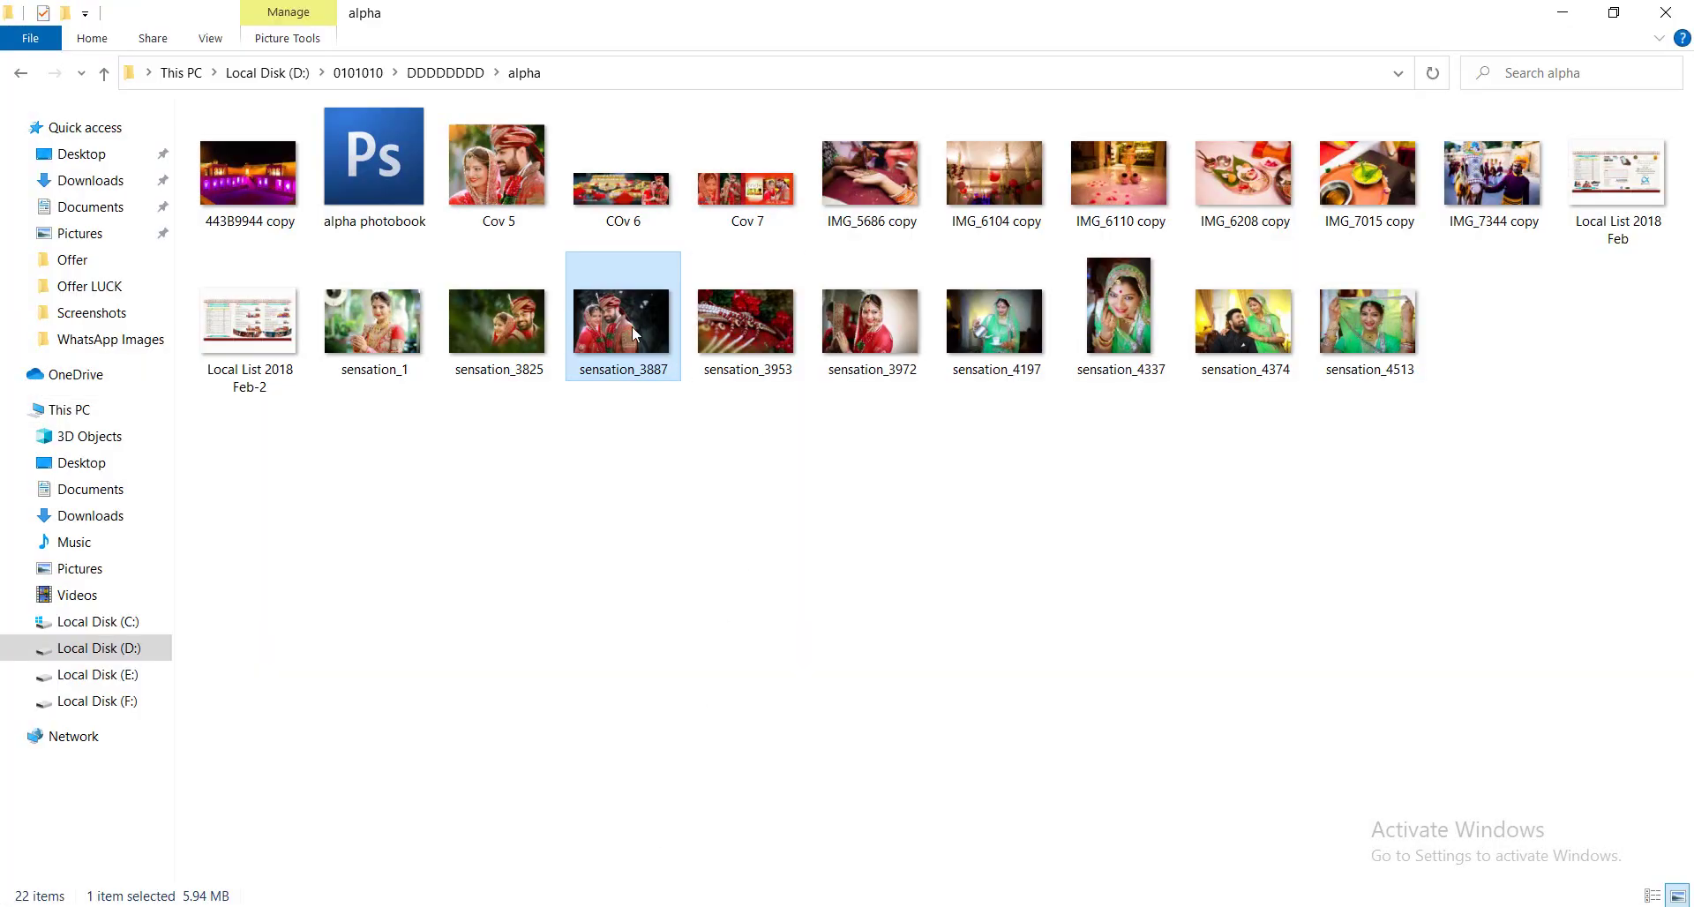
mouse_move(632, 326)
mouse_down()
mouse_move(697, 324)
mouse_move(592, 428)
mouse_up()
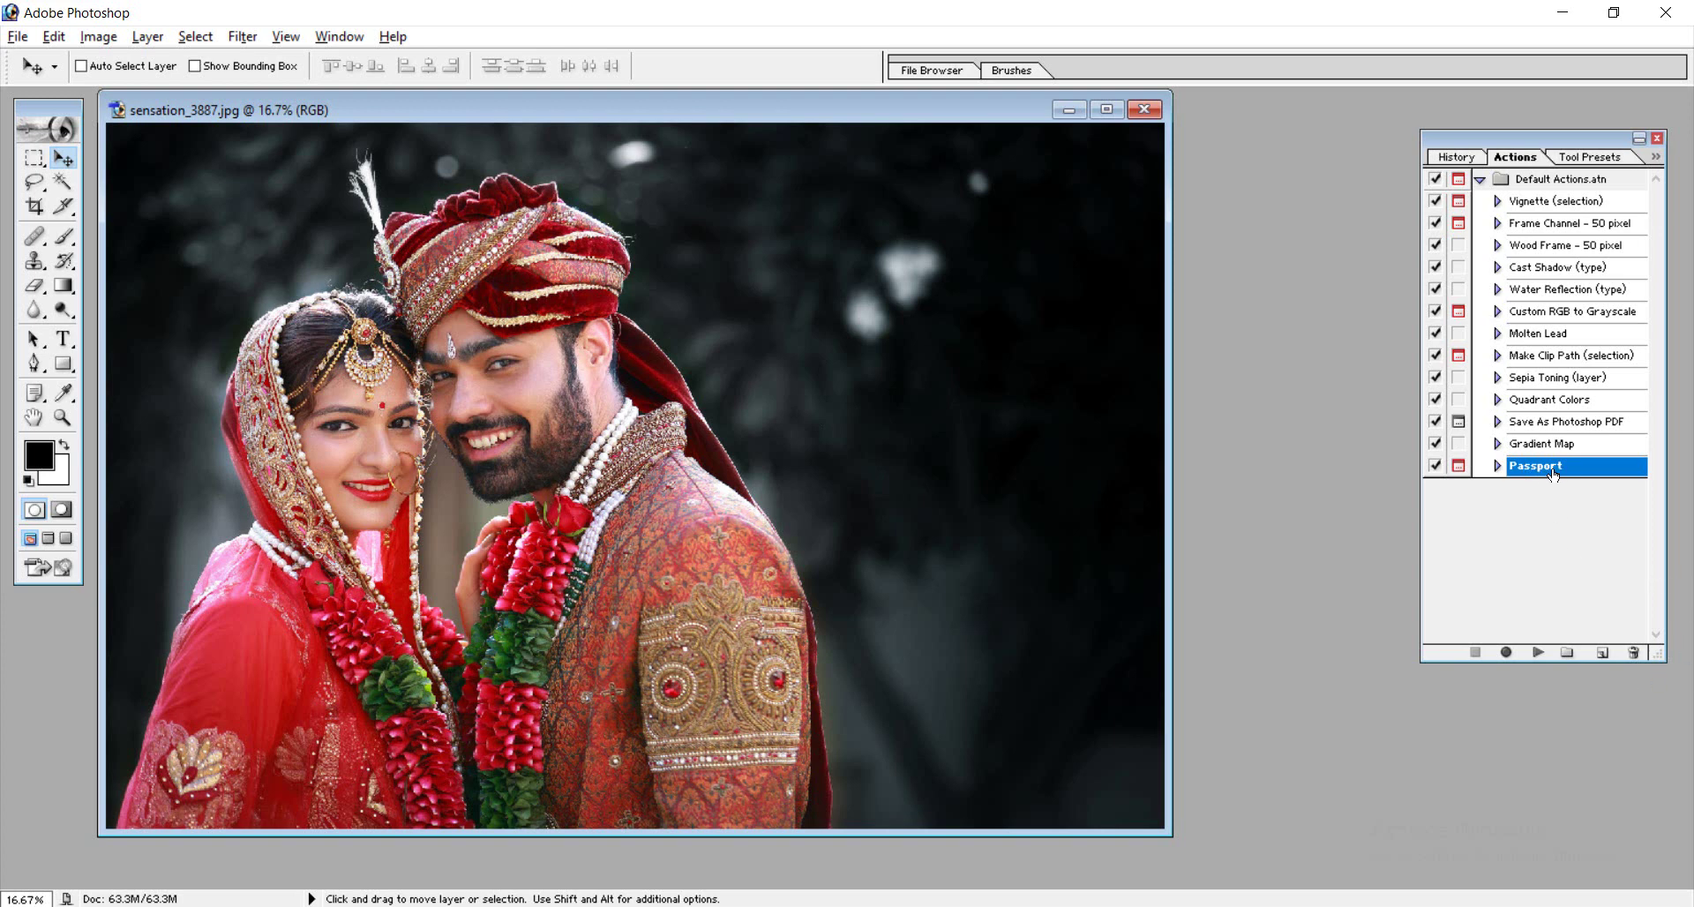
- Play the Passport action and commit a crop framing the couple
click(1538, 653)
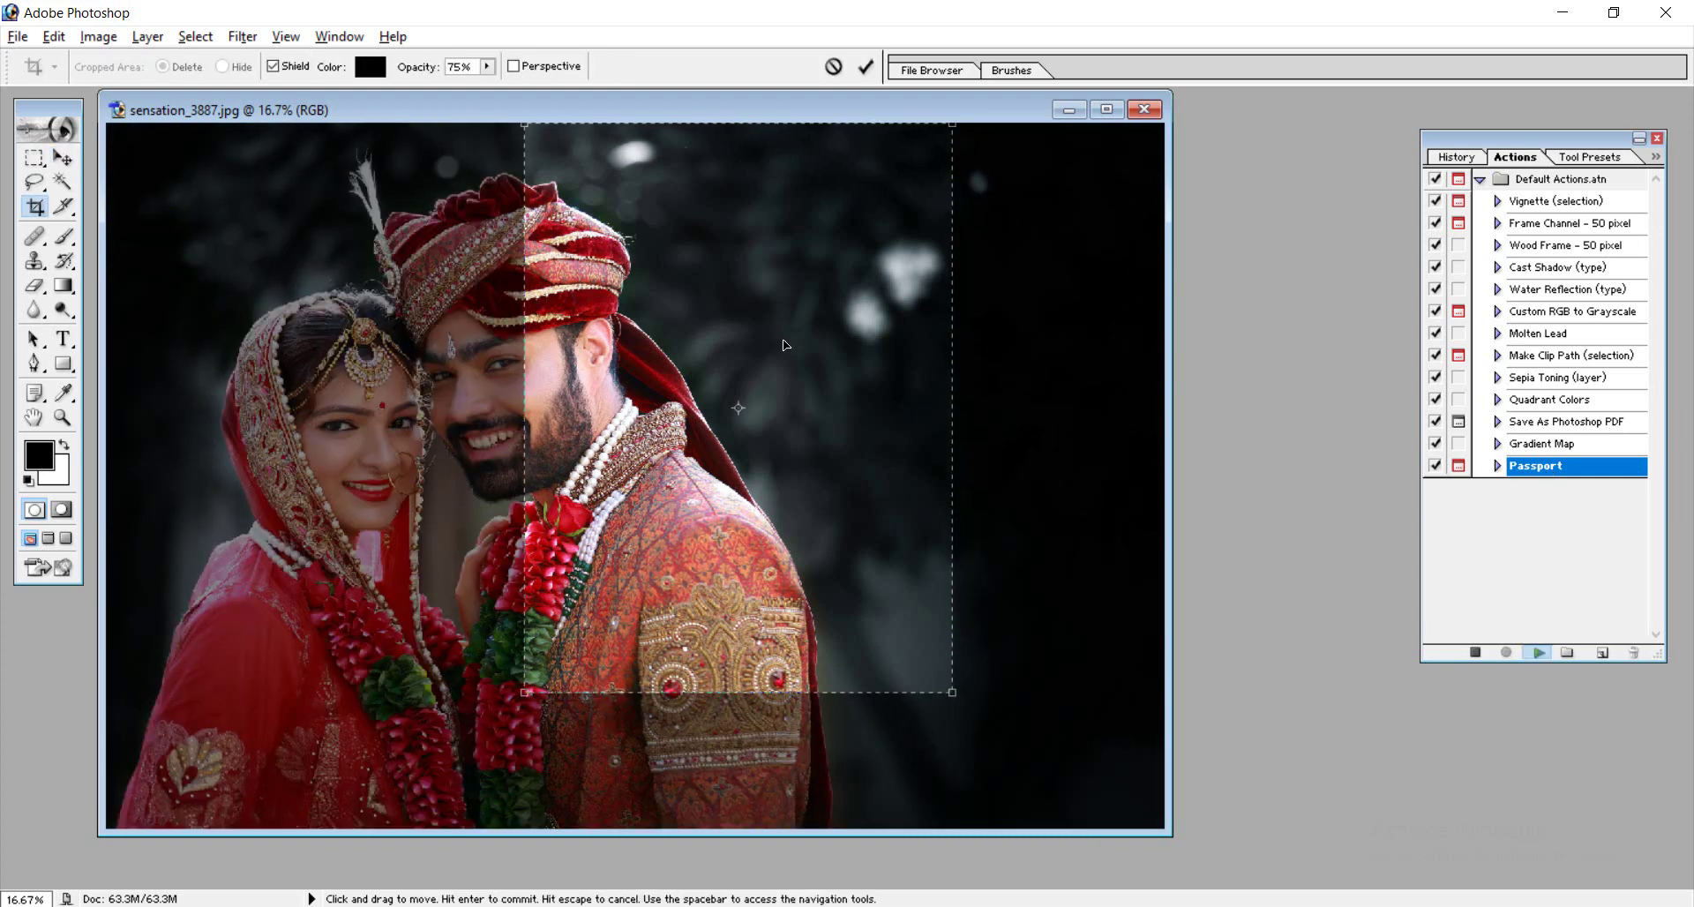
mouse_move(822, 294)
mouse_down()
mouse_move(551, 336)
mouse_move(538, 322)
mouse_up()
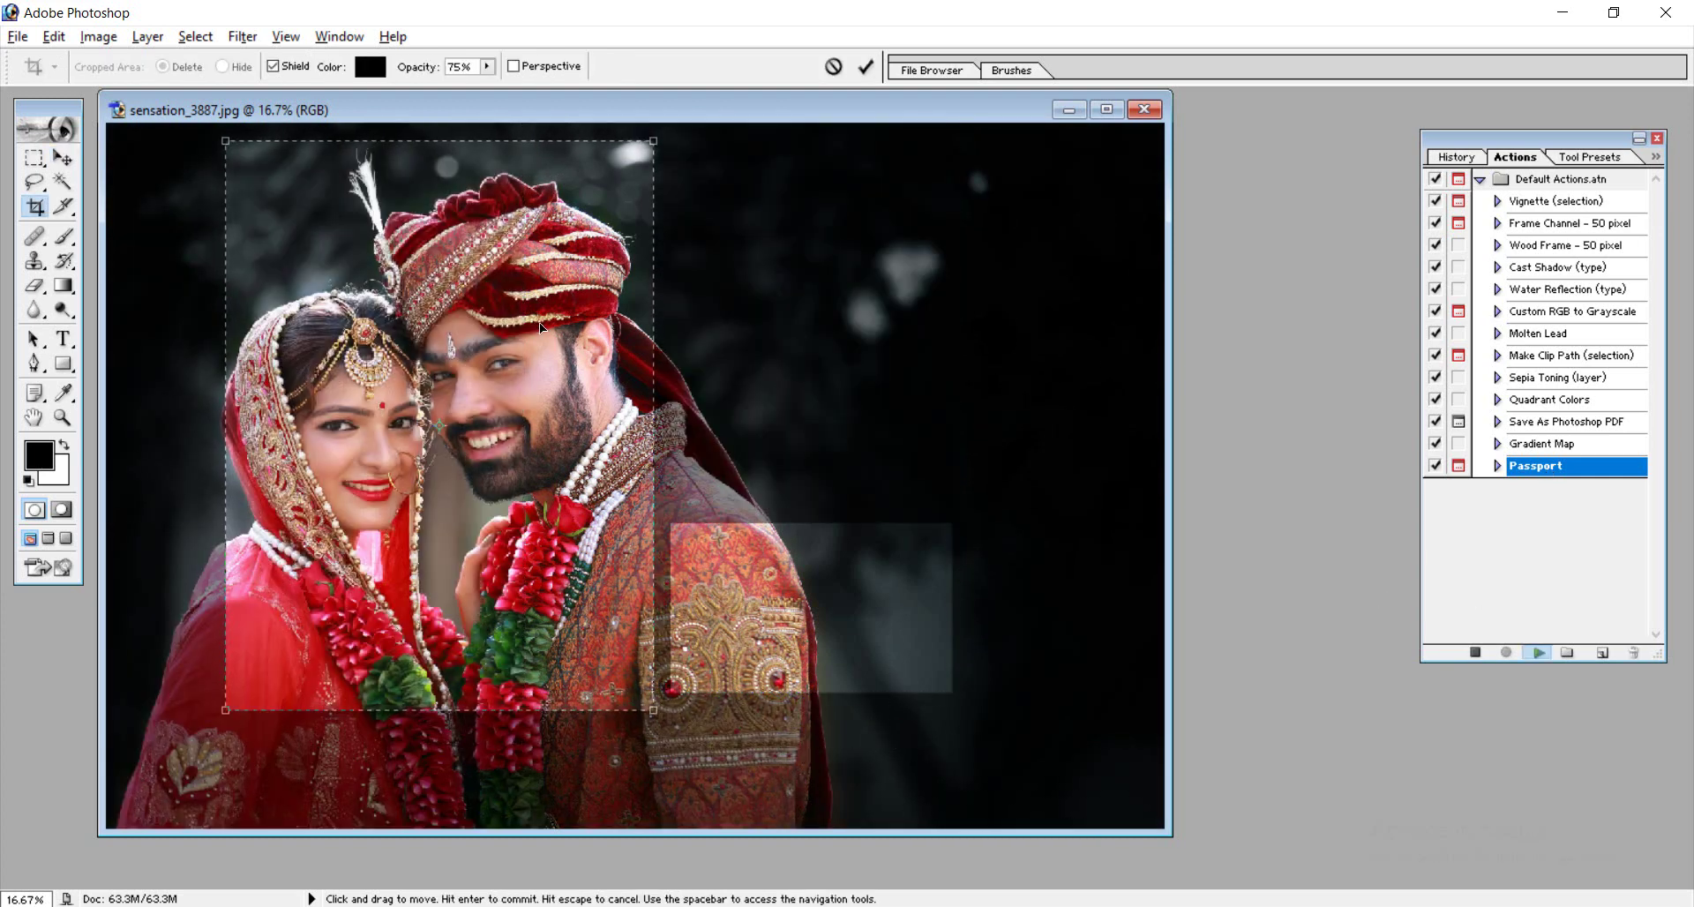
drag(657, 715, 741, 811)
drag(589, 495, 555, 493)
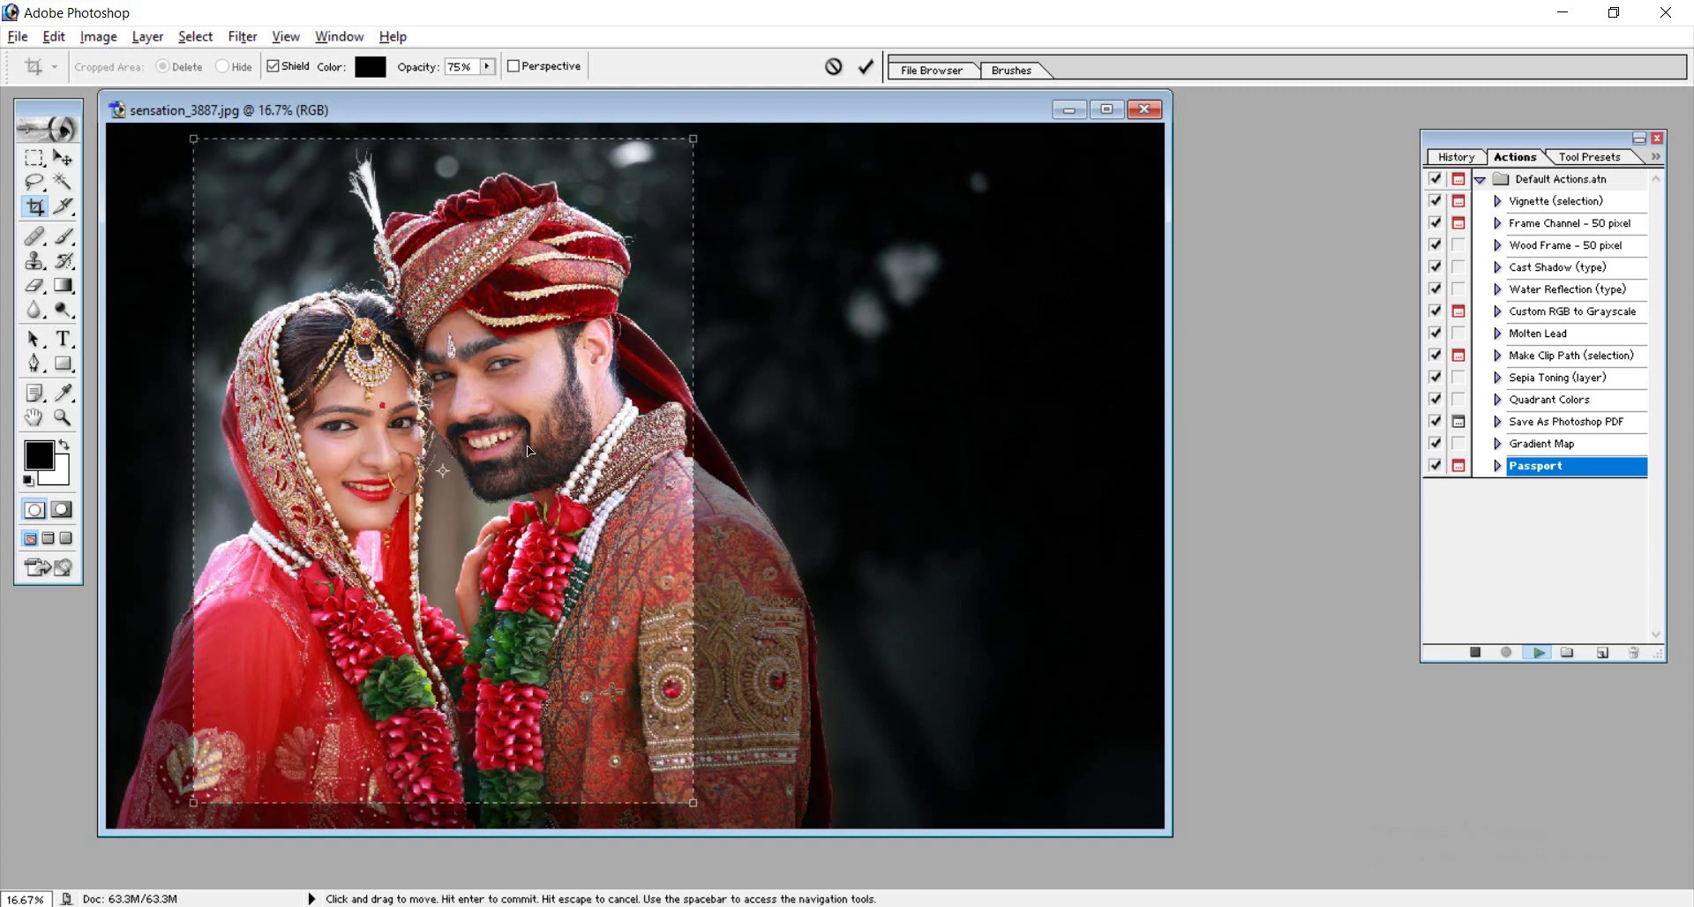
key(Return)
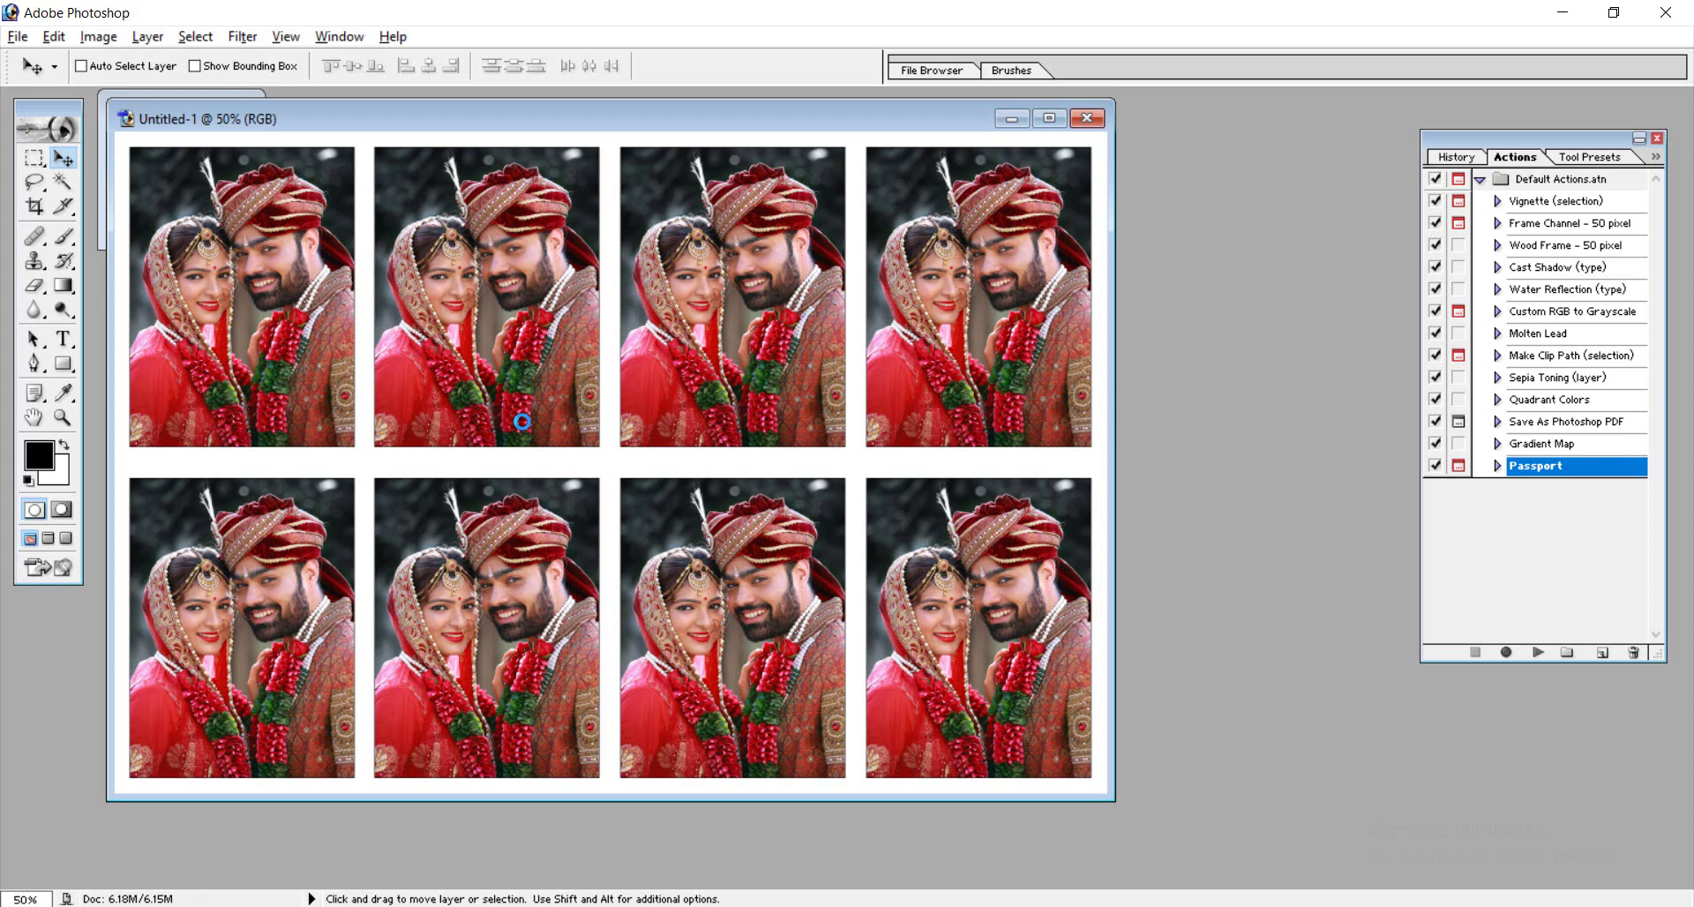
- Close the tiled passport sheet and the cropped photo without saving
click(1098, 124)
click(850, 359)
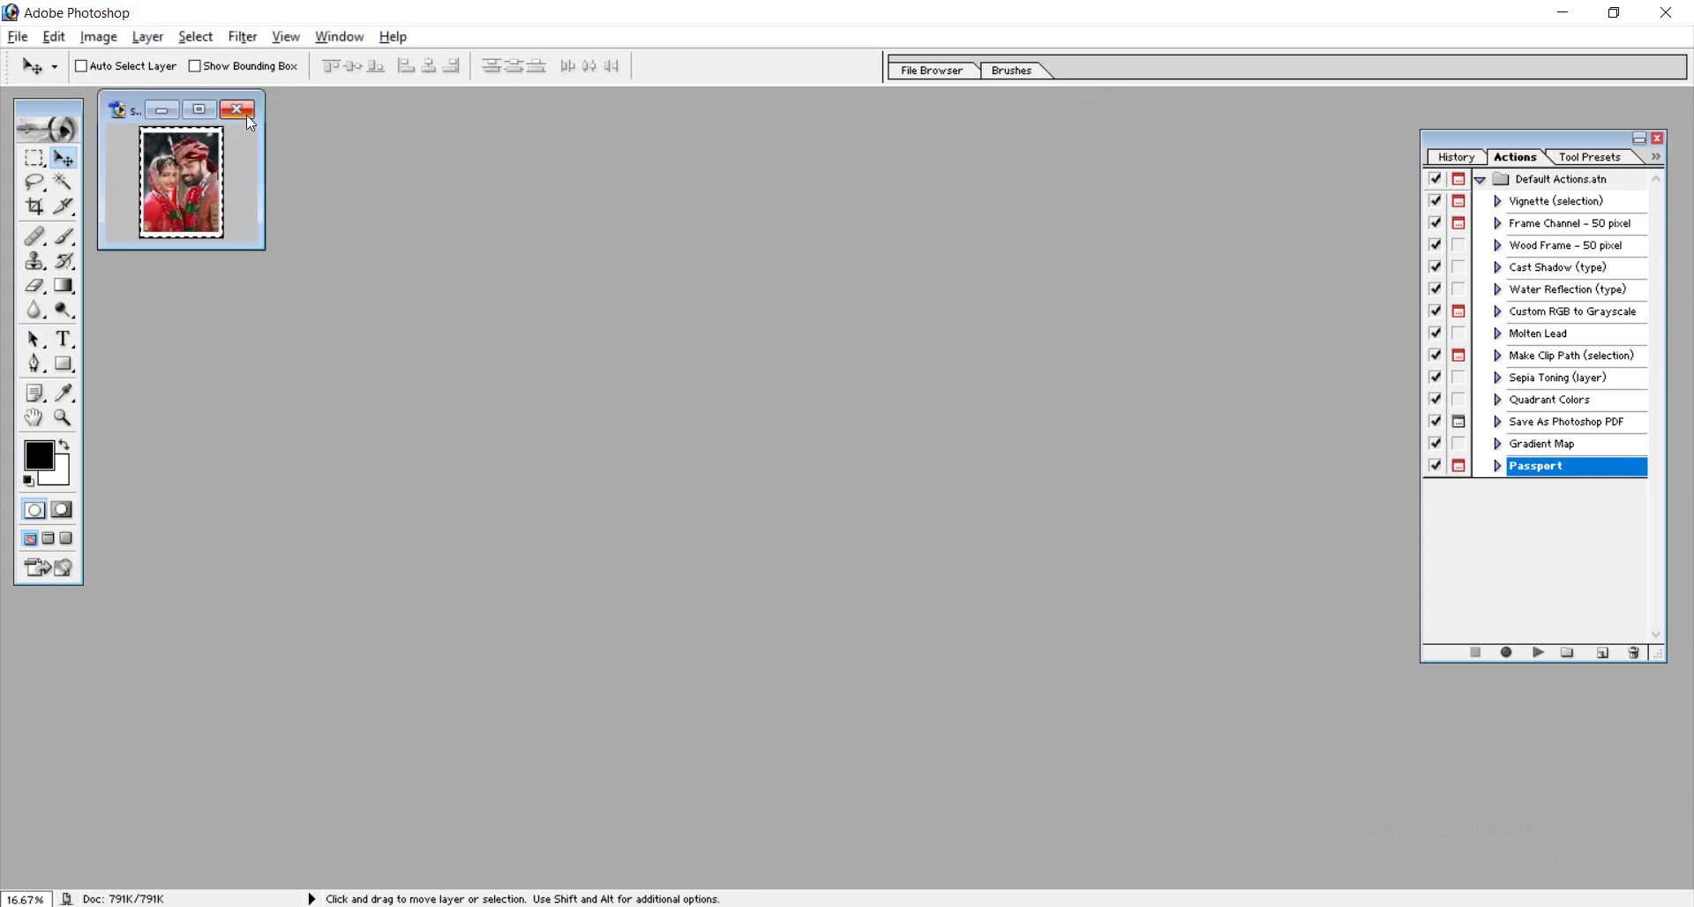
click(246, 115)
click(850, 359)
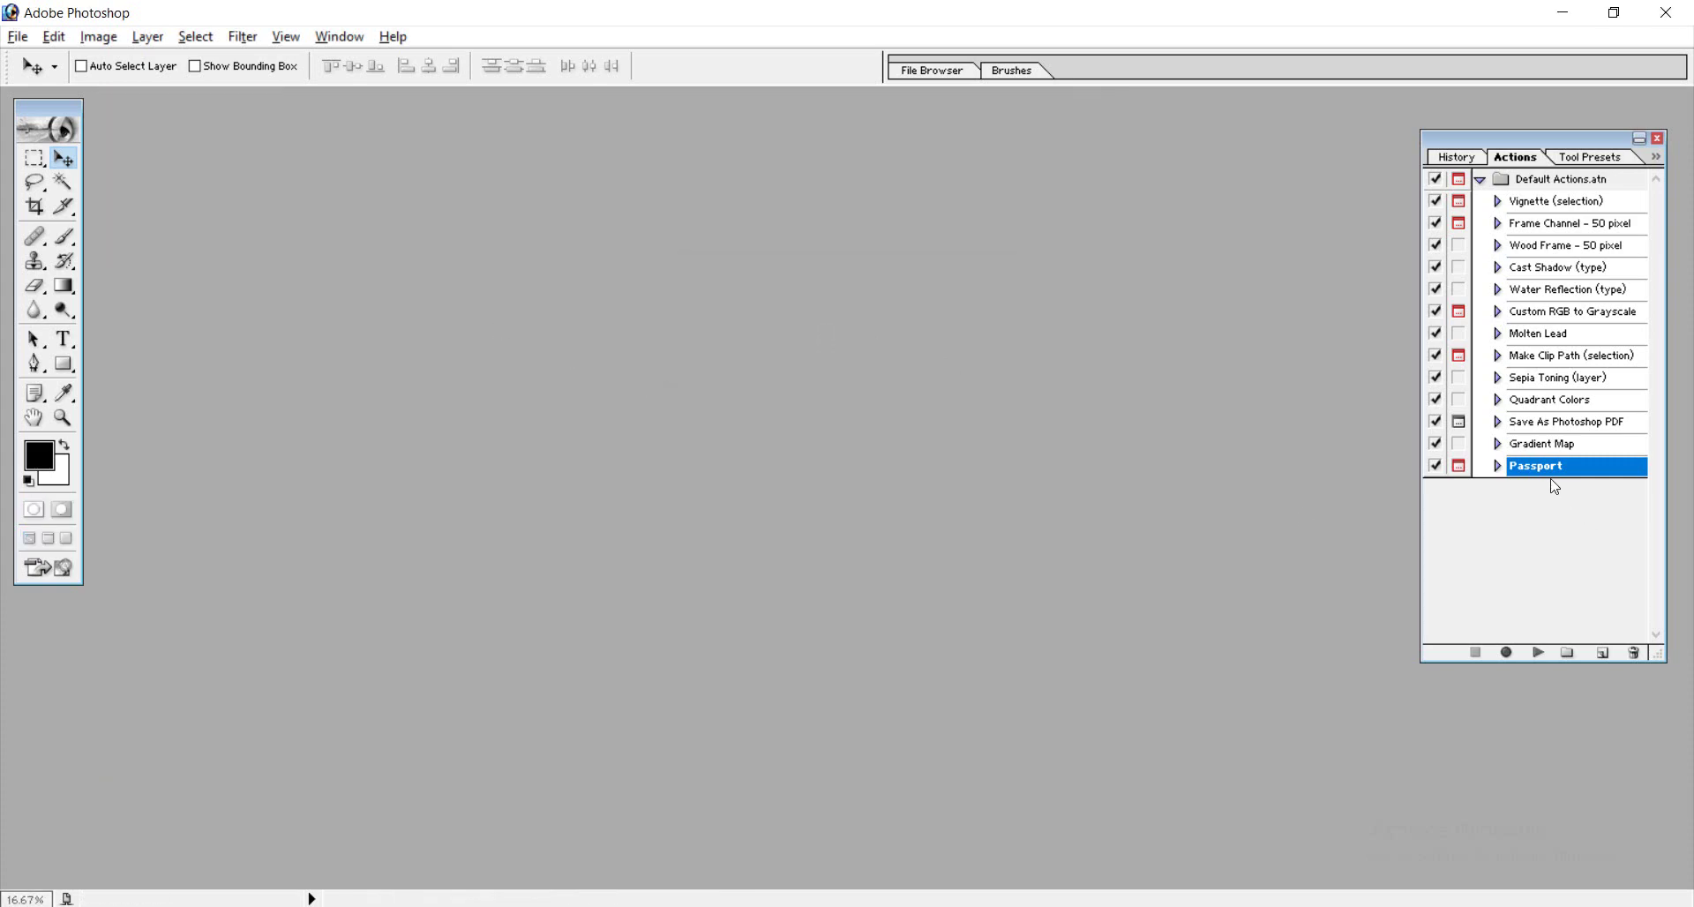
- Delete the Passport action and the Default Actions set
click(1633, 652)
click(780, 364)
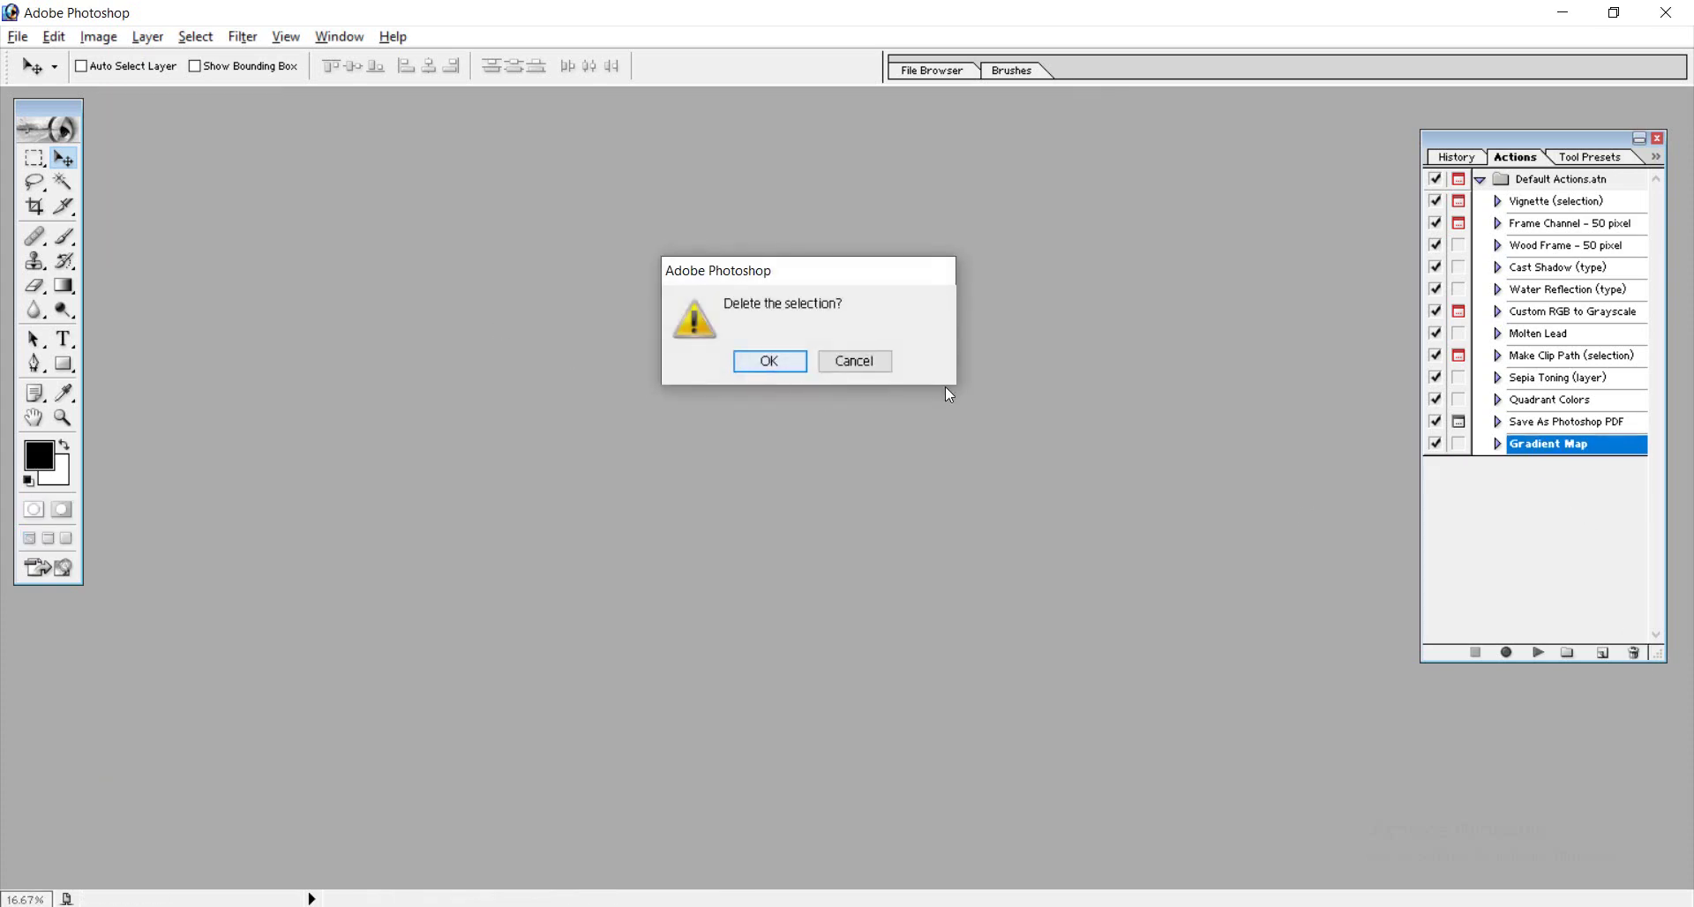
click(1598, 180)
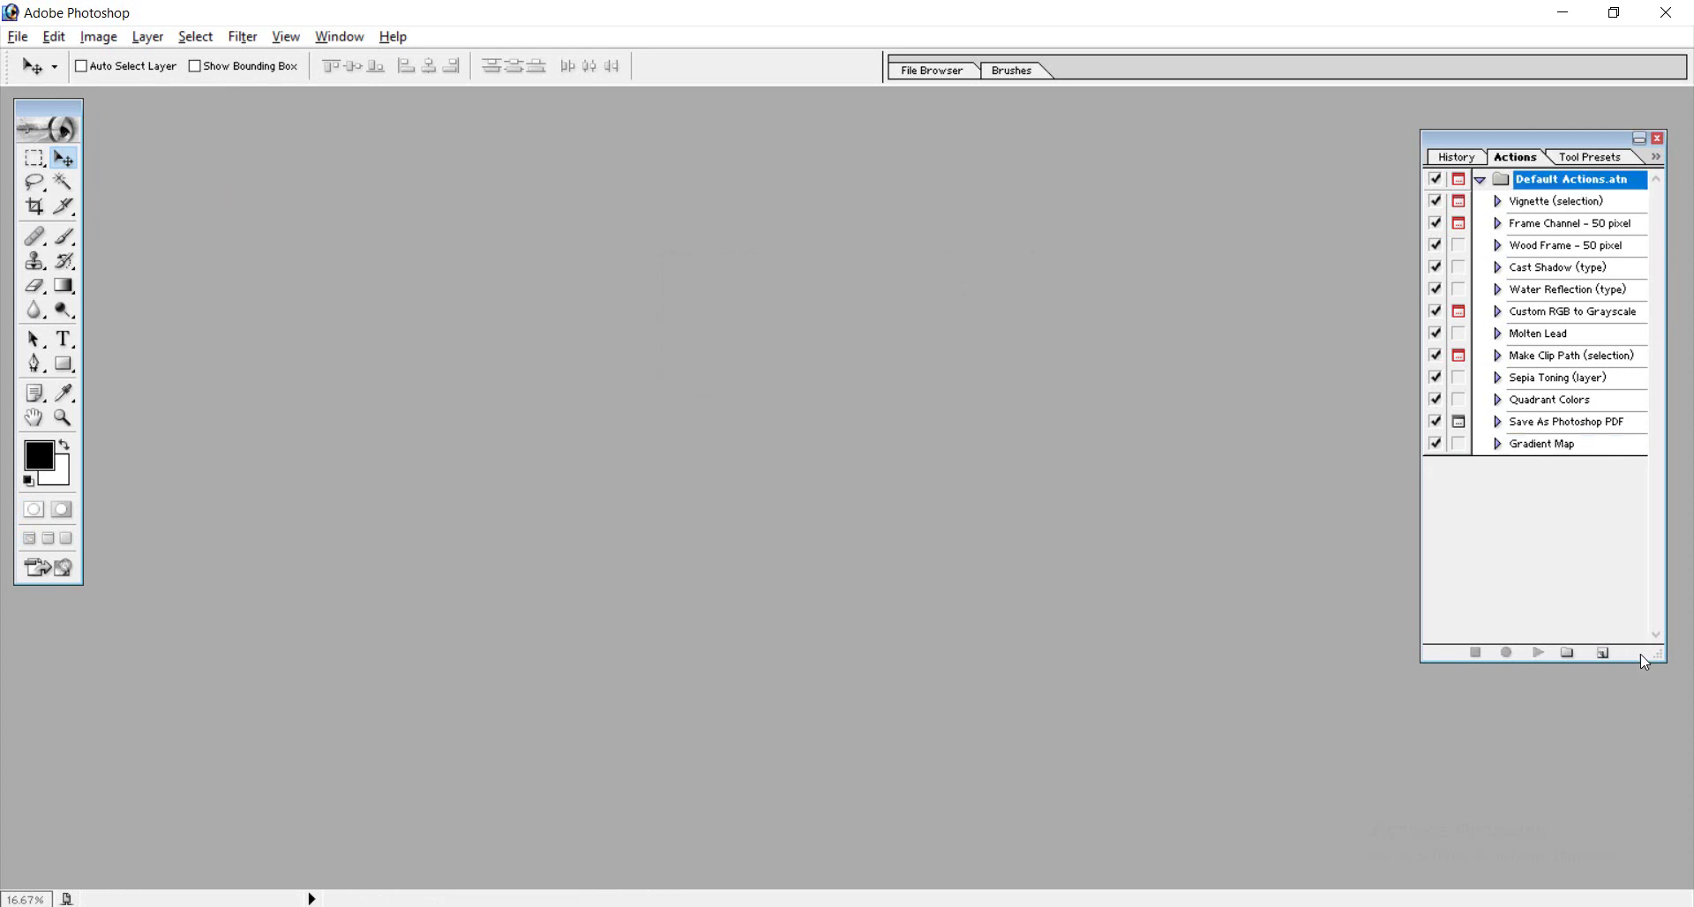
click(1633, 652)
click(743, 364)
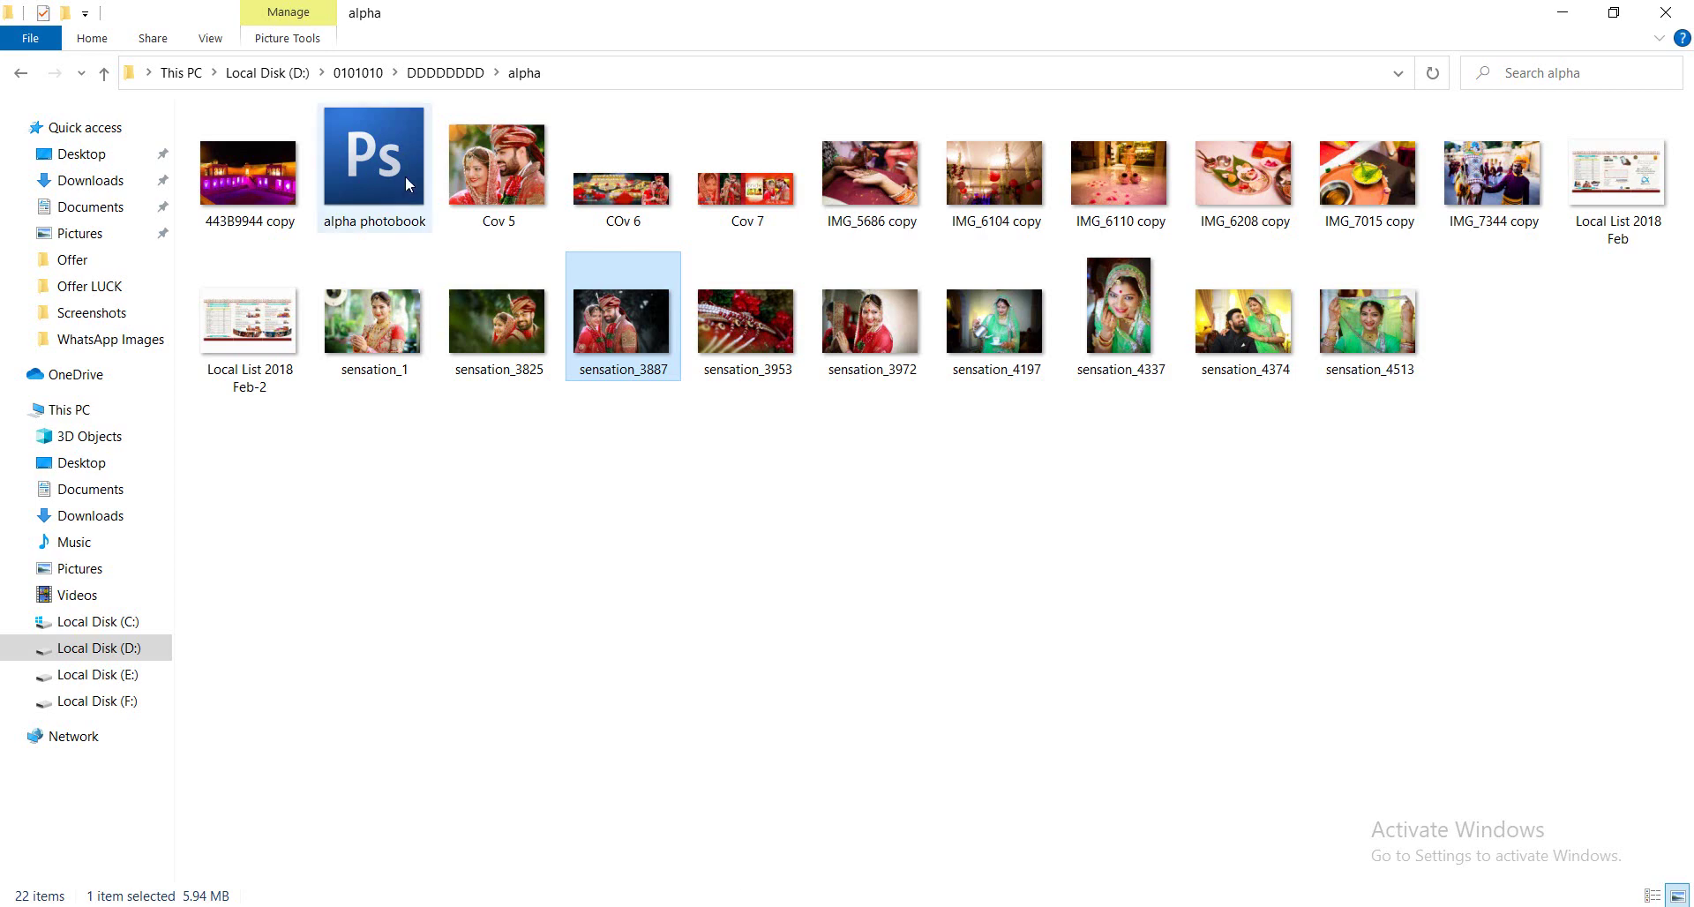
- Drag sensation_1 from the alpha folder into Photoshop to open it
click(386, 355)
mouse_move(385, 355)
mouse_down()
mouse_move(731, 823)
mouse_move(541, 313)
mouse_up()
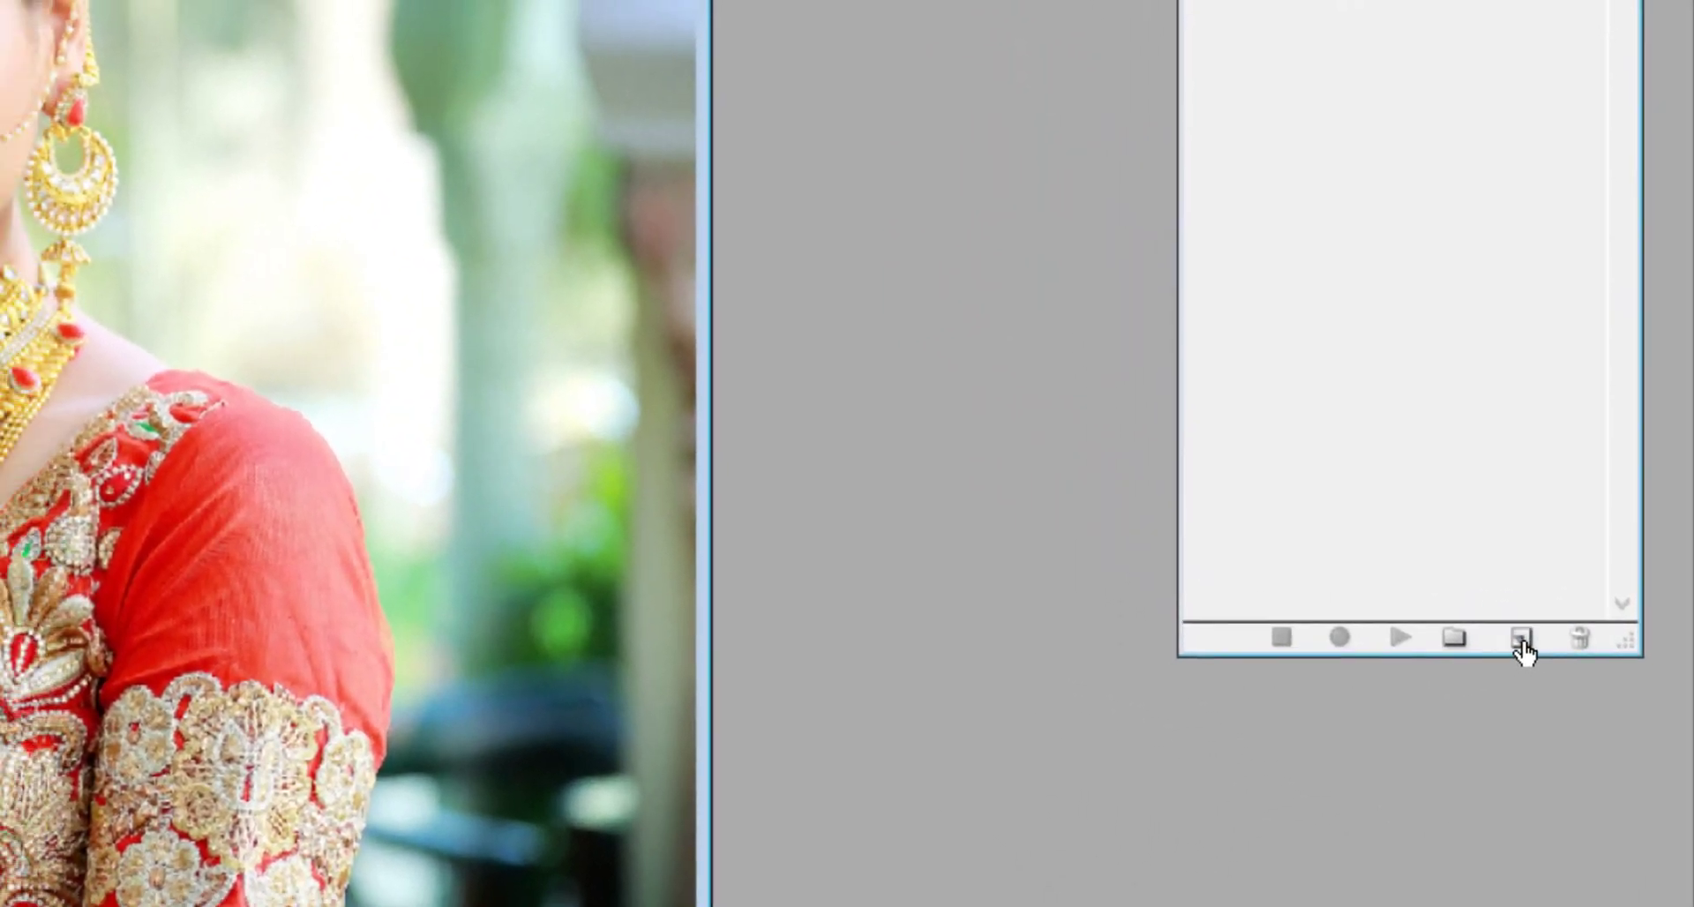
- Create a new action named PP 4x6 with function key F2 and start recording
click(1524, 651)
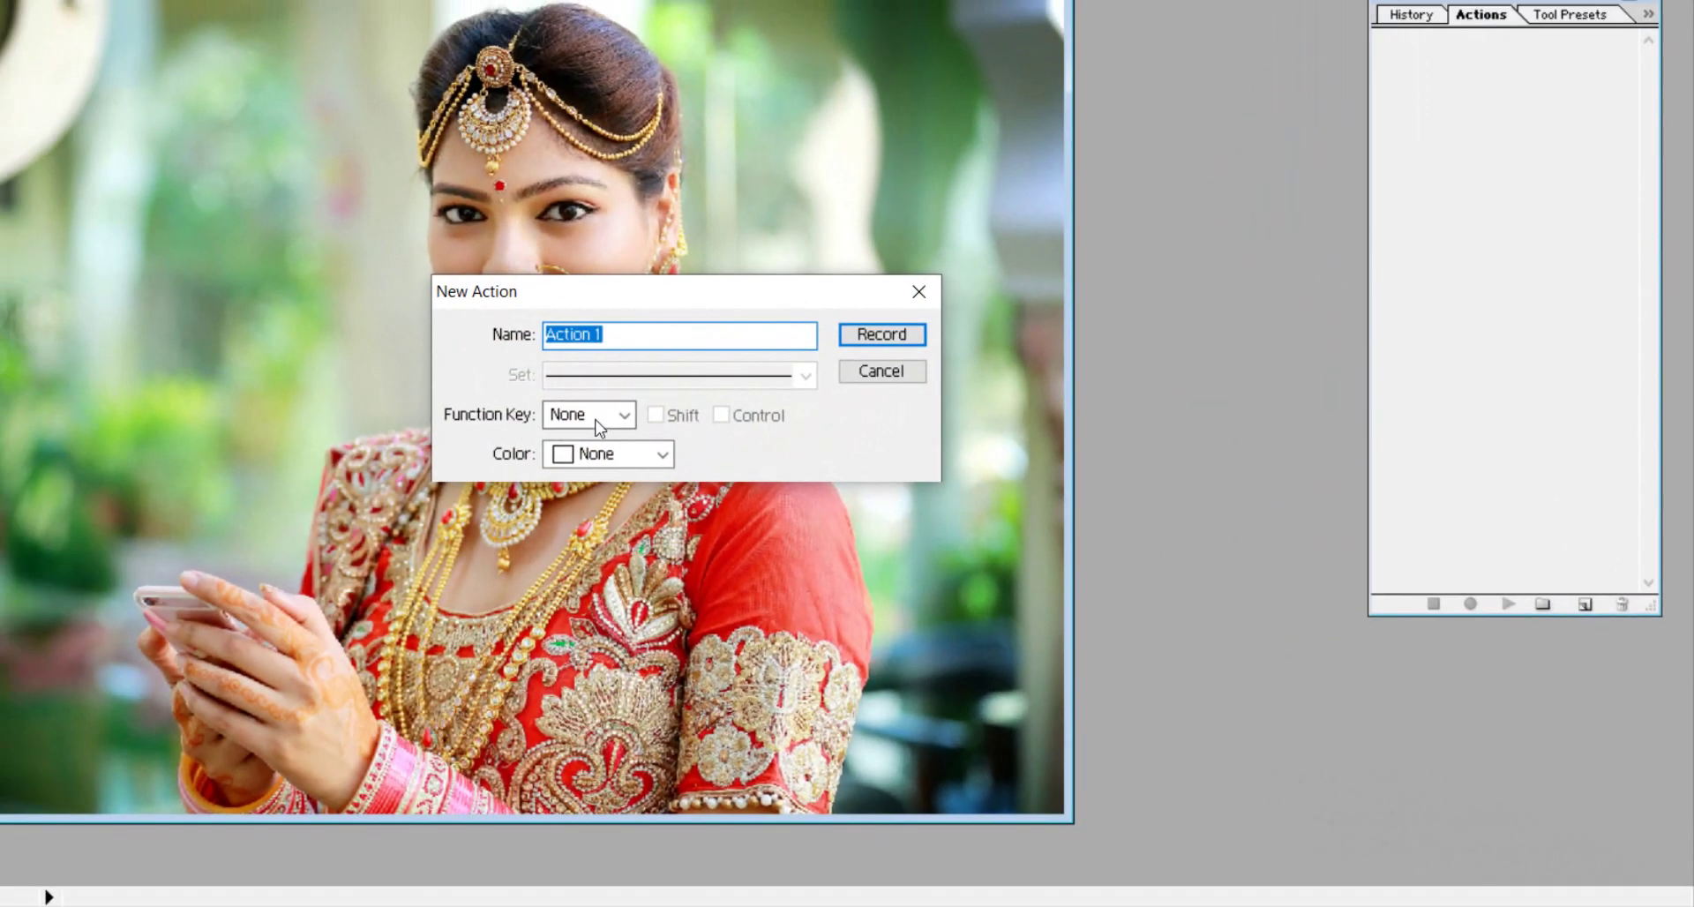
click(608, 414)
click(577, 483)
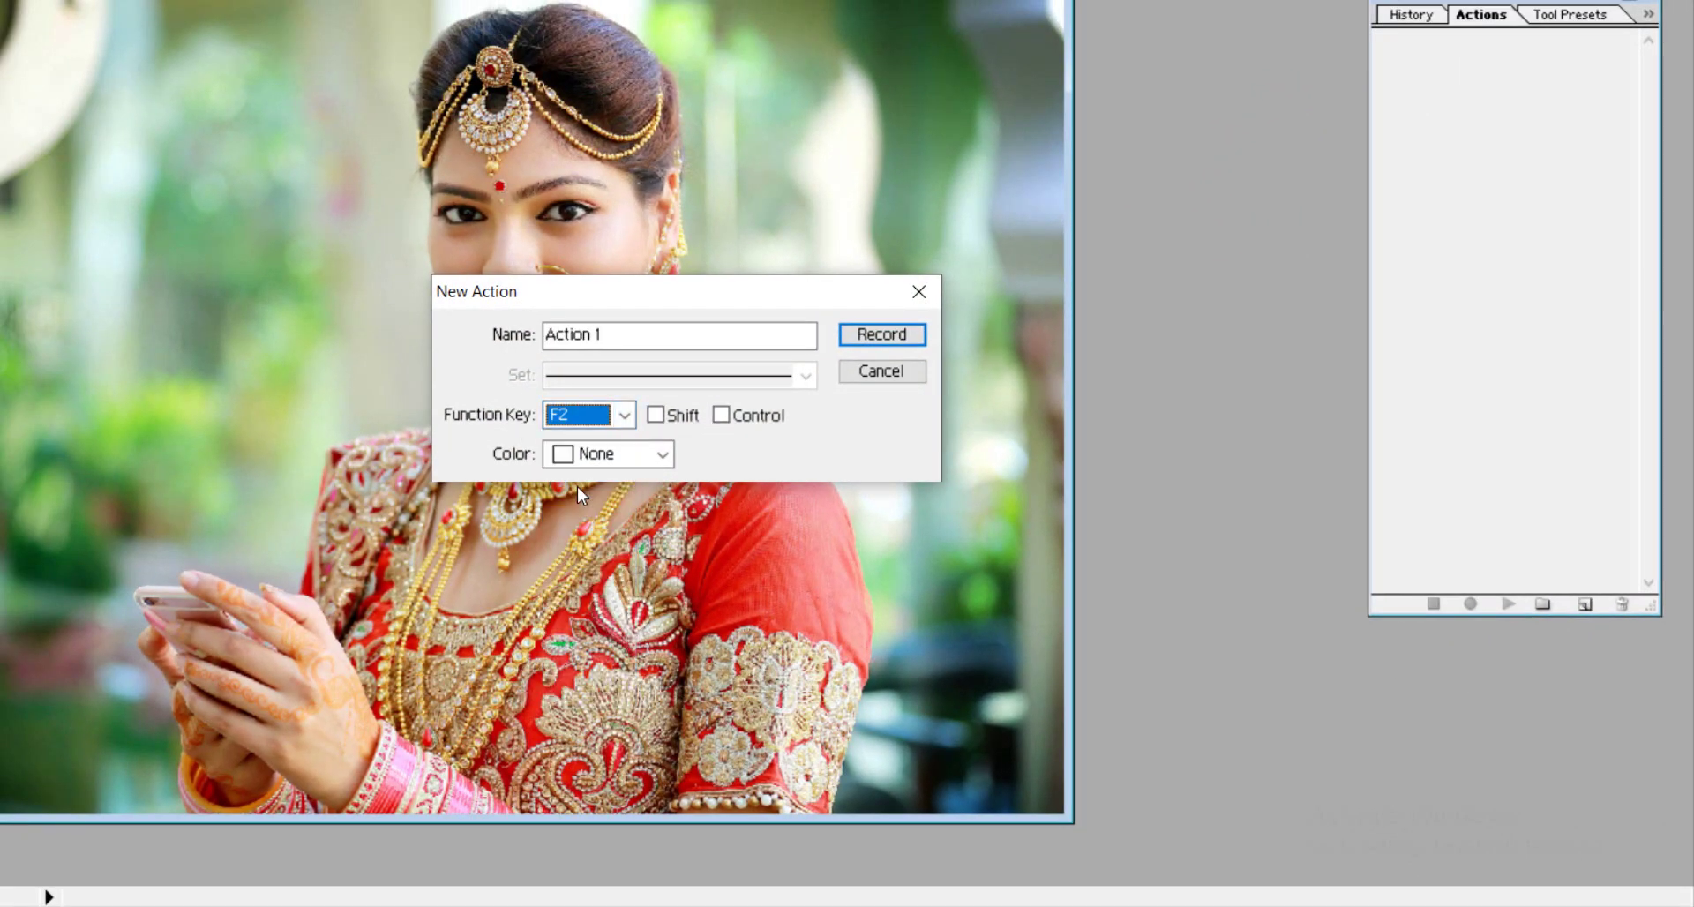
click(622, 328)
drag(644, 338, 547, 335)
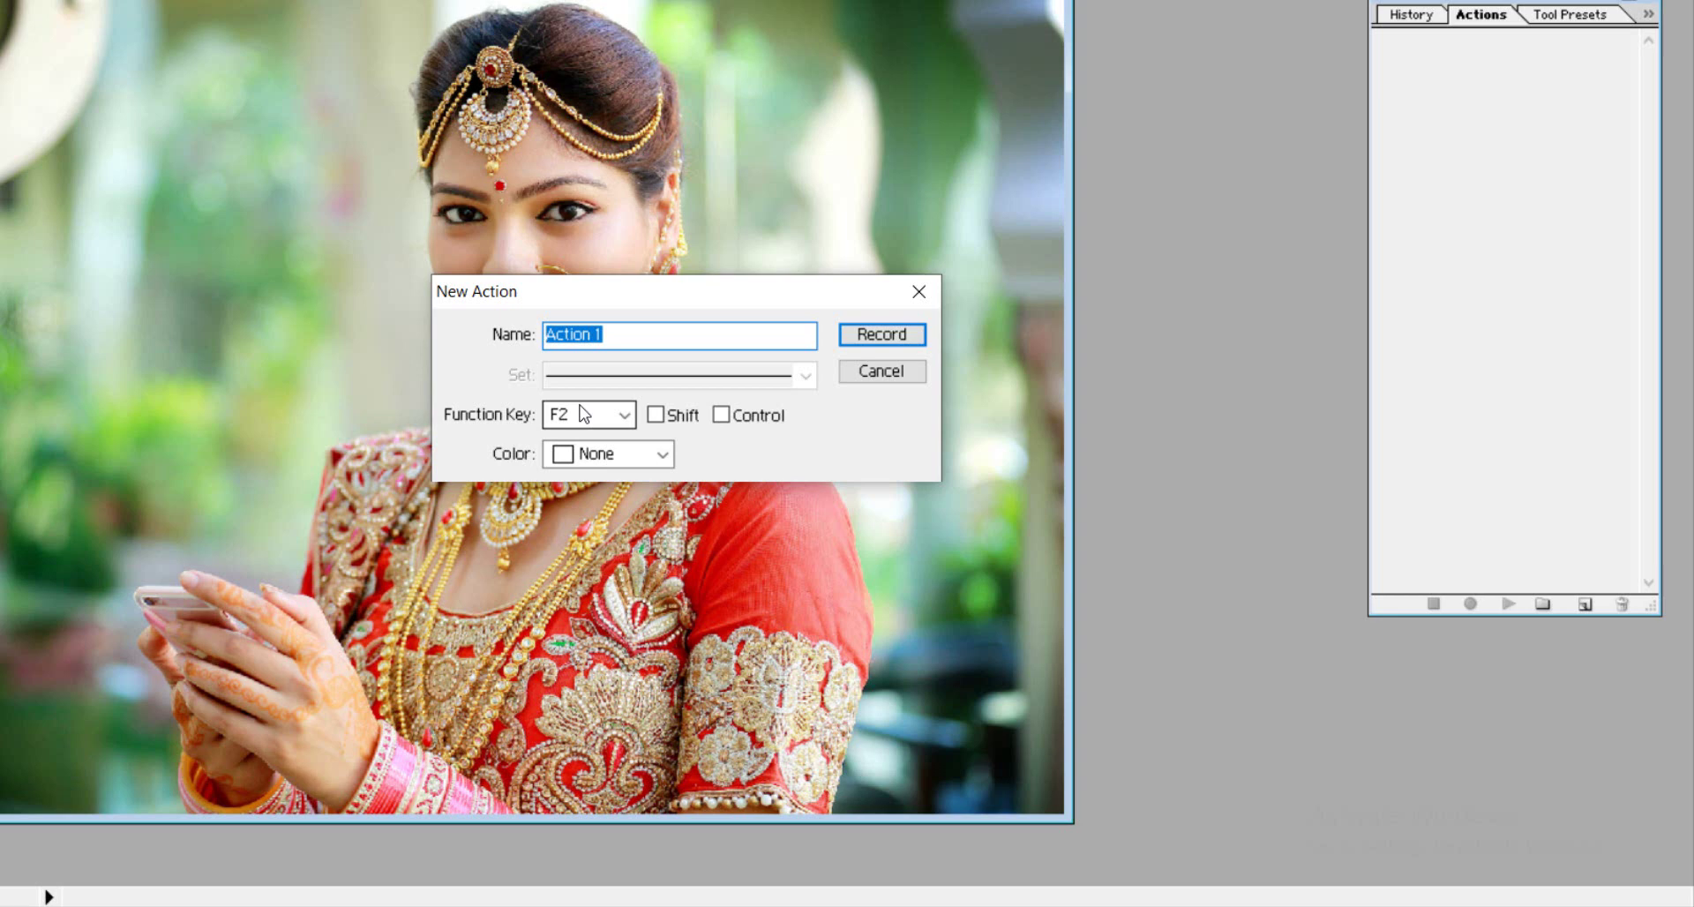
text(PP 4x6)
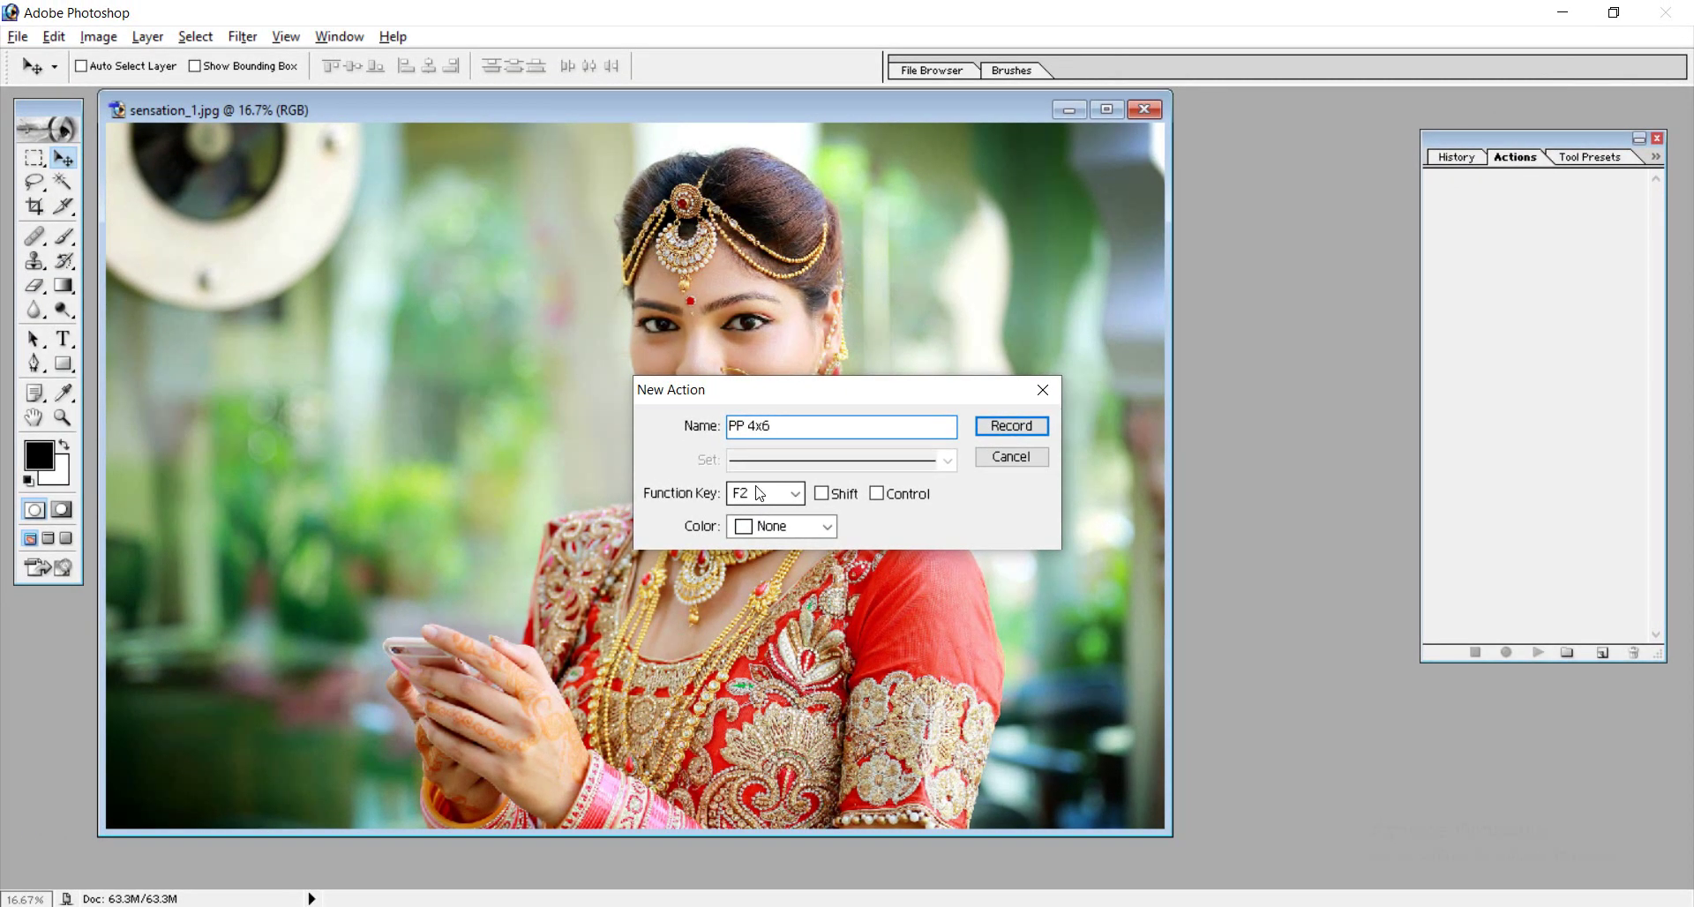
click(1005, 427)
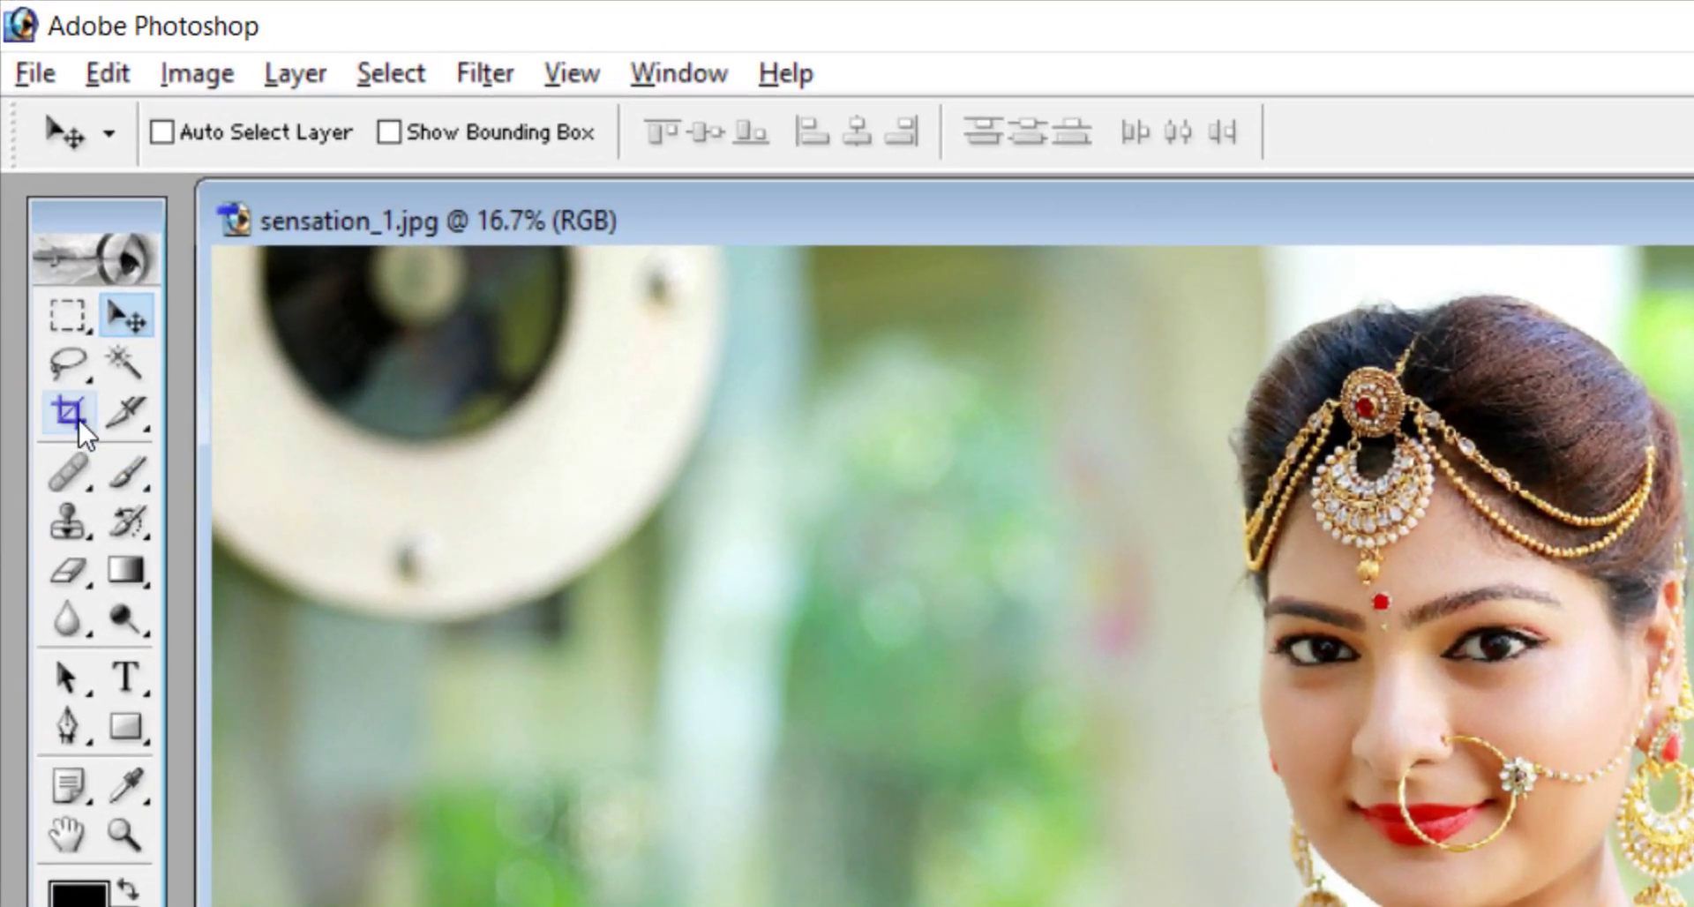
- Set the Crop tool to width 1.5 in, height 2 in and 300 pixels/inch
click(78, 420)
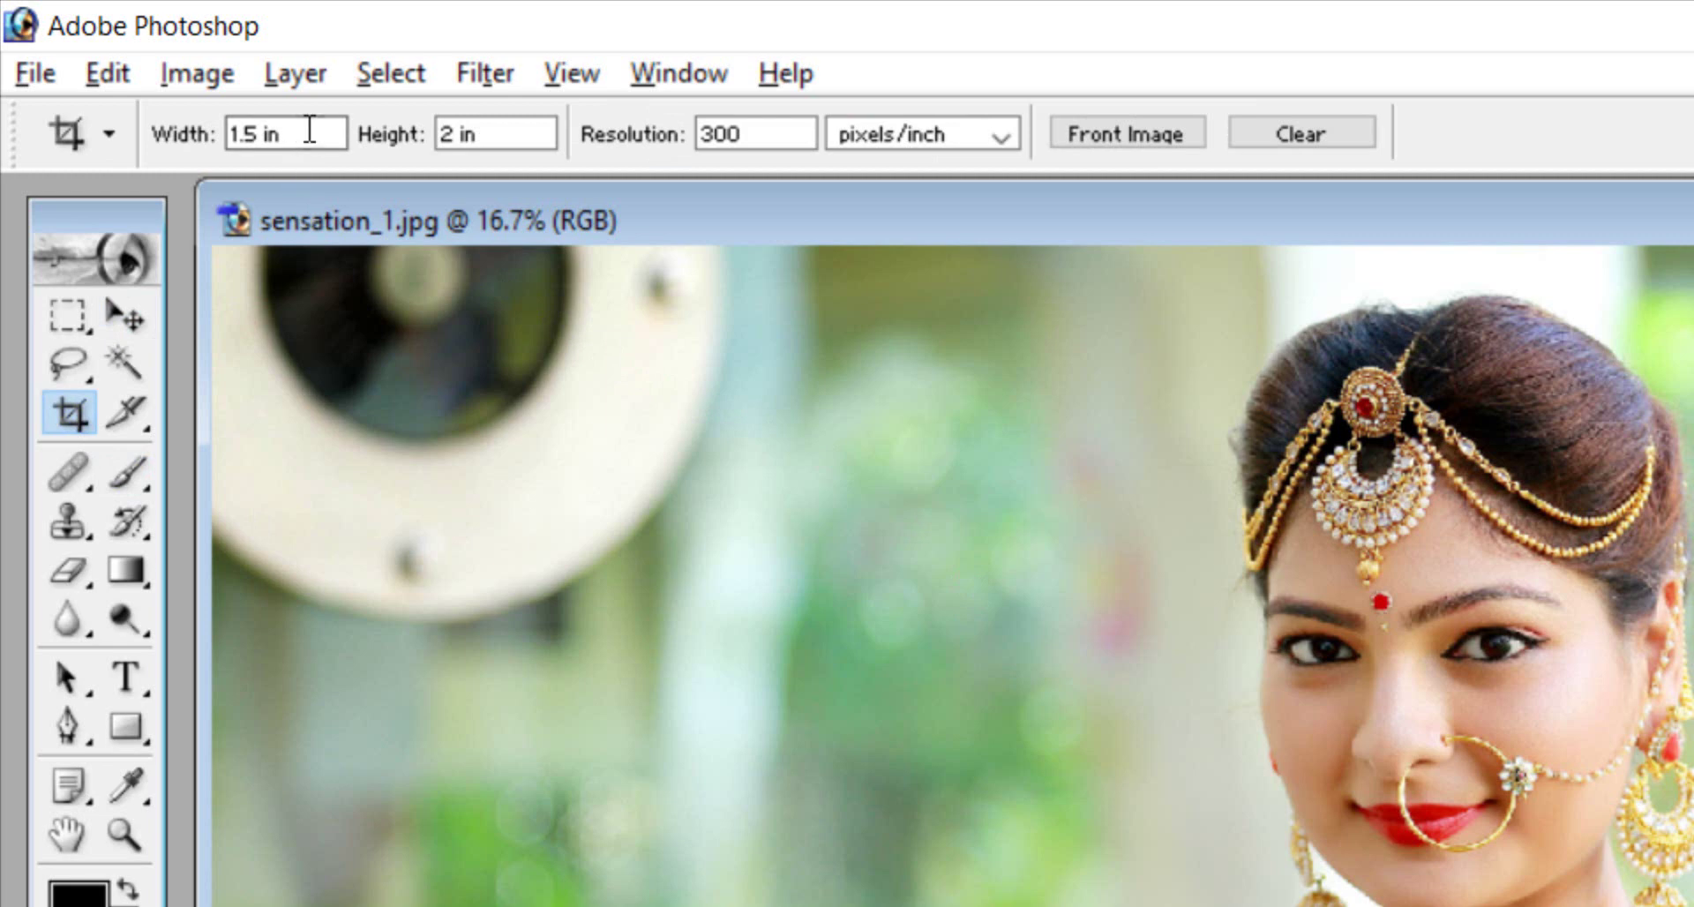
drag(291, 134, 231, 134)
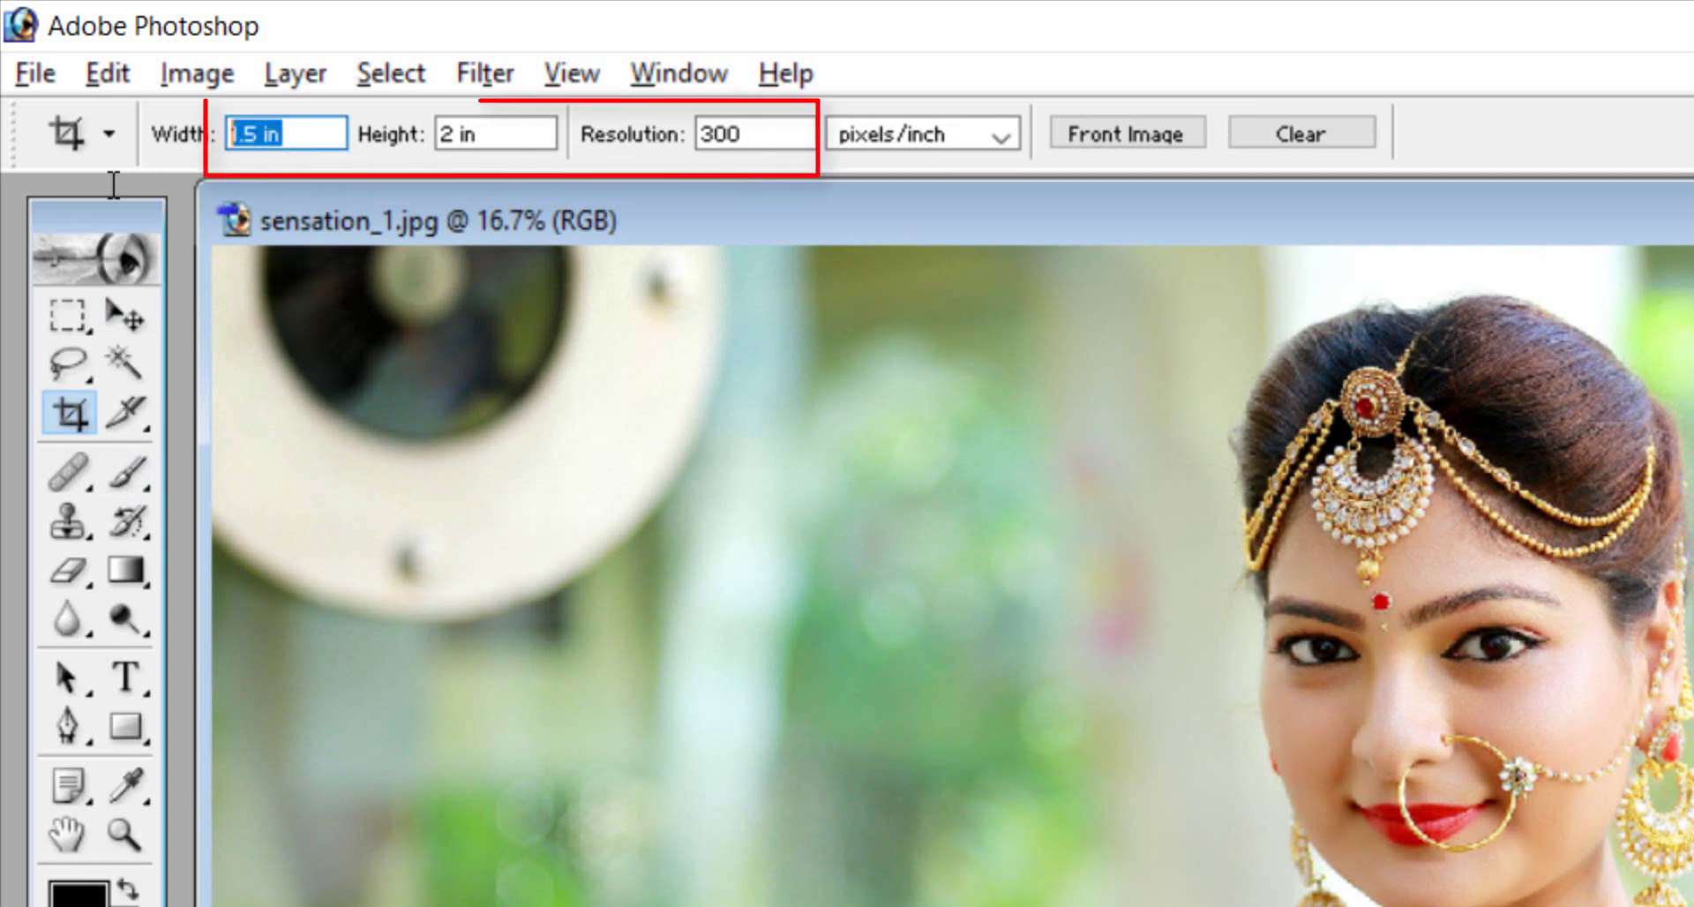
text(1.5)
key(Tab)
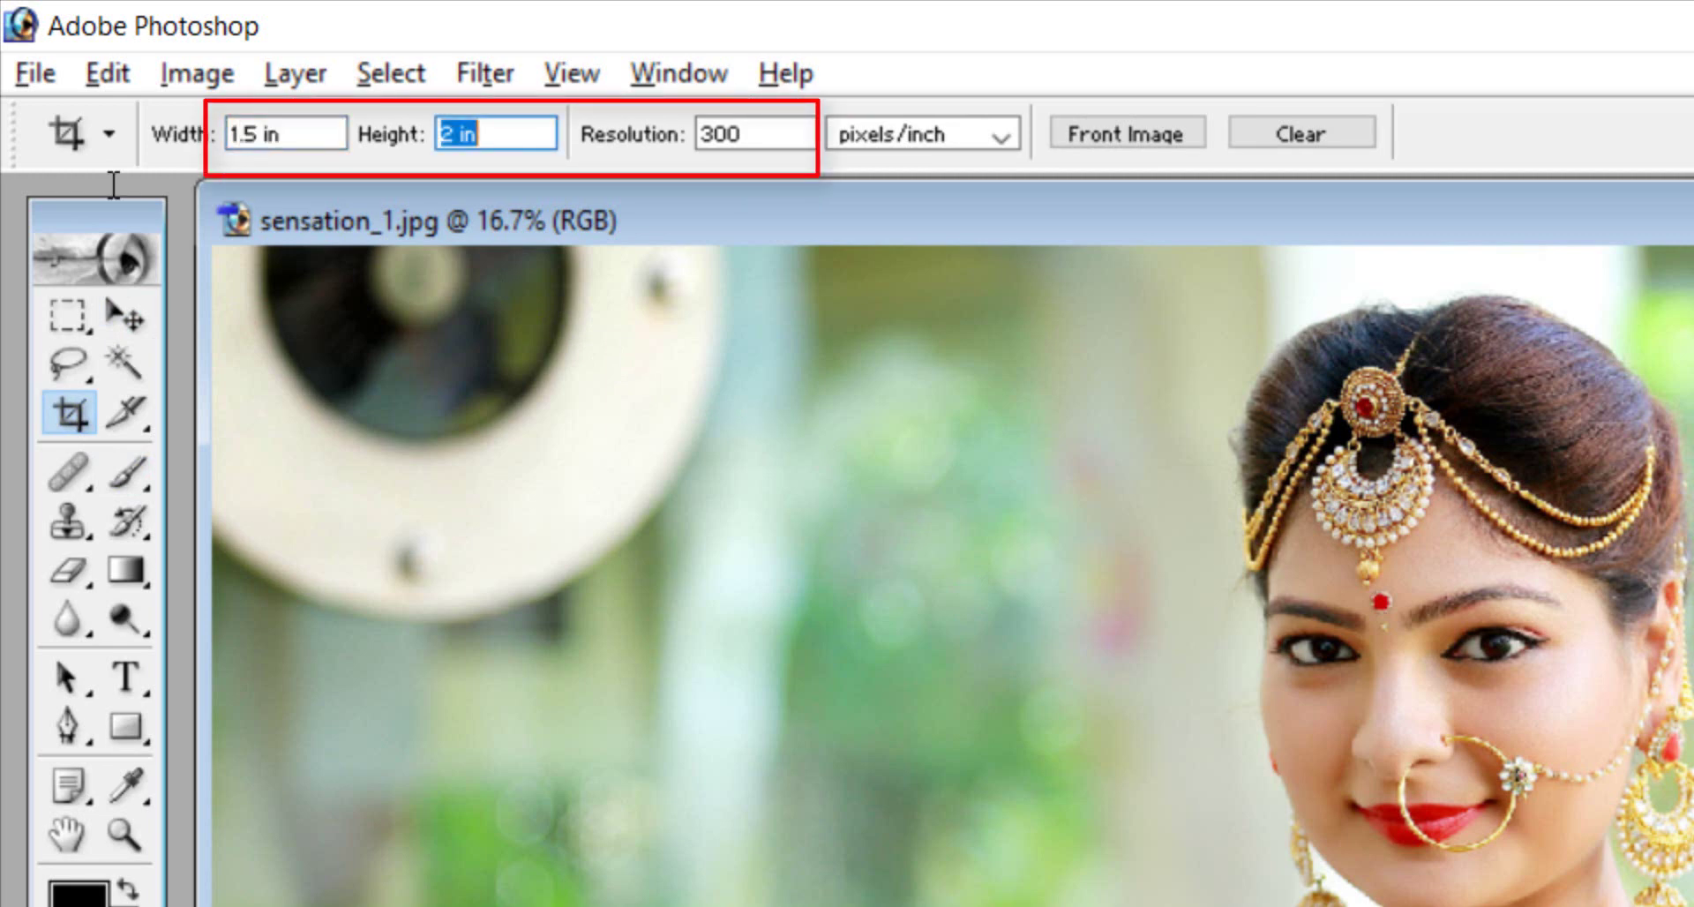
text(2)
key(Tab)
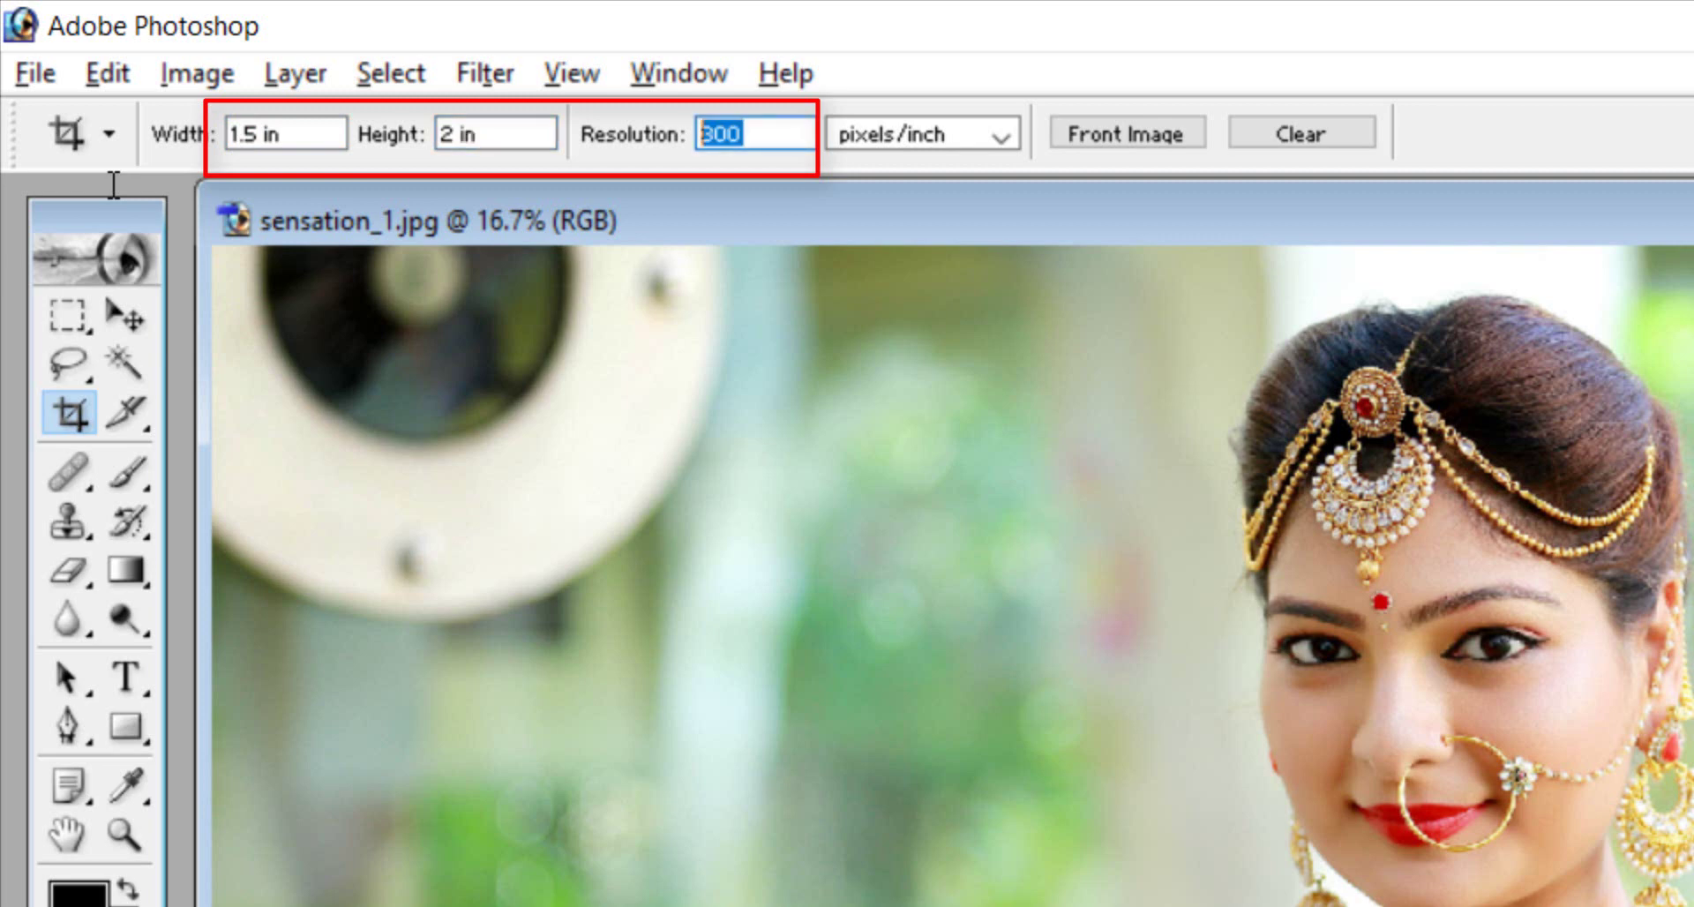
text(300)
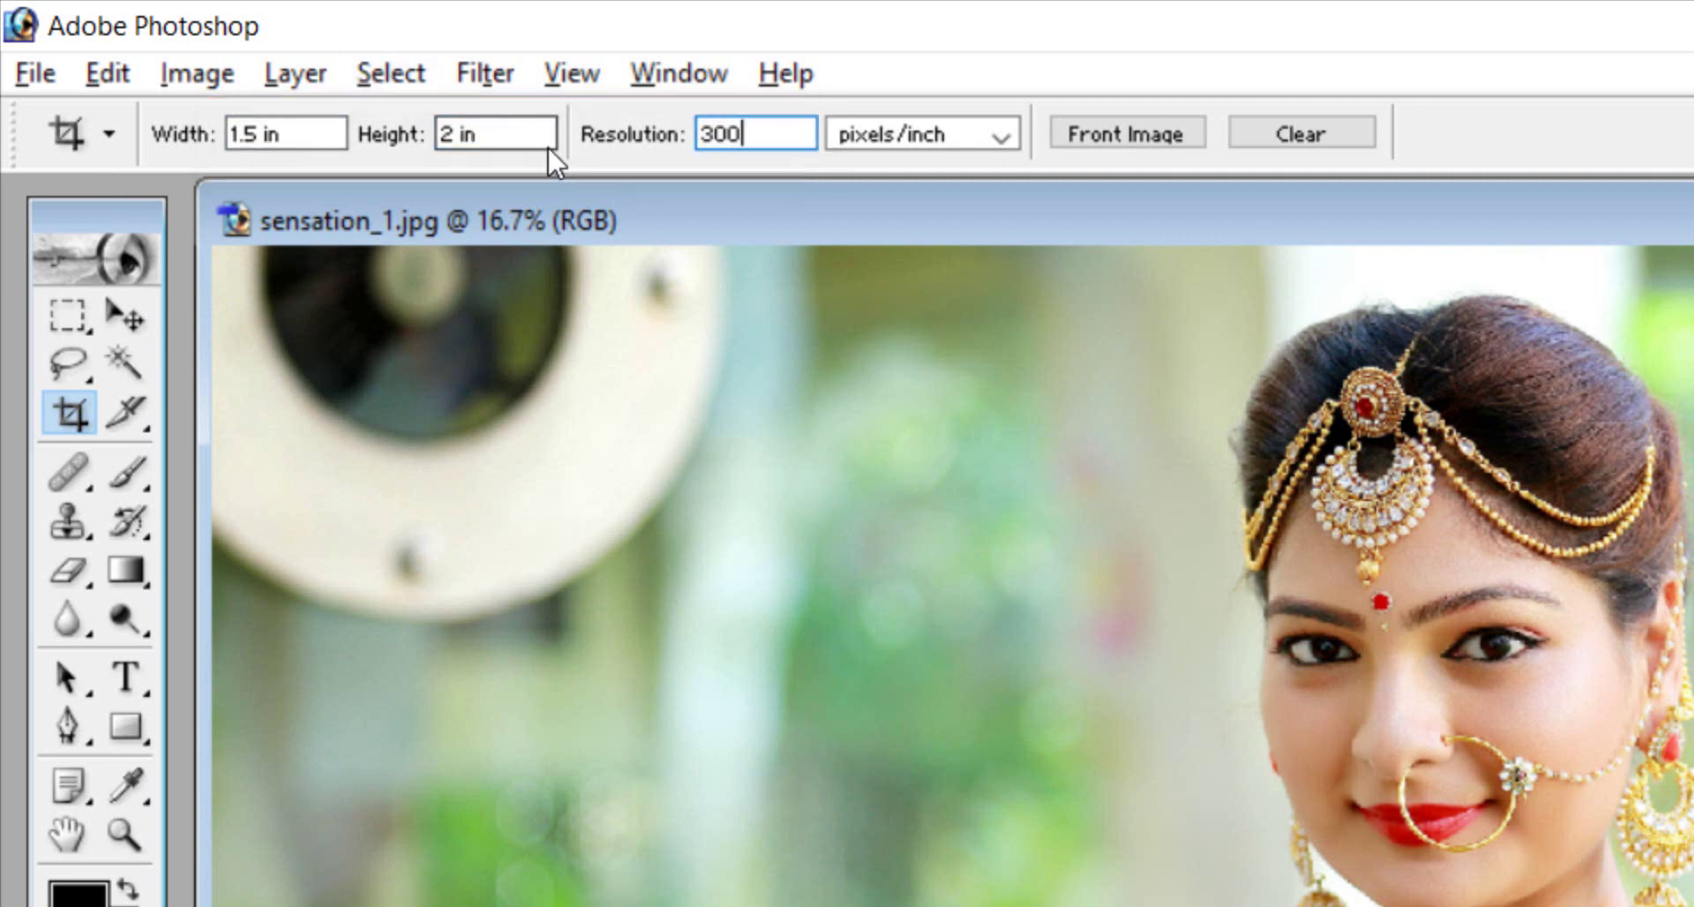
click(511, 137)
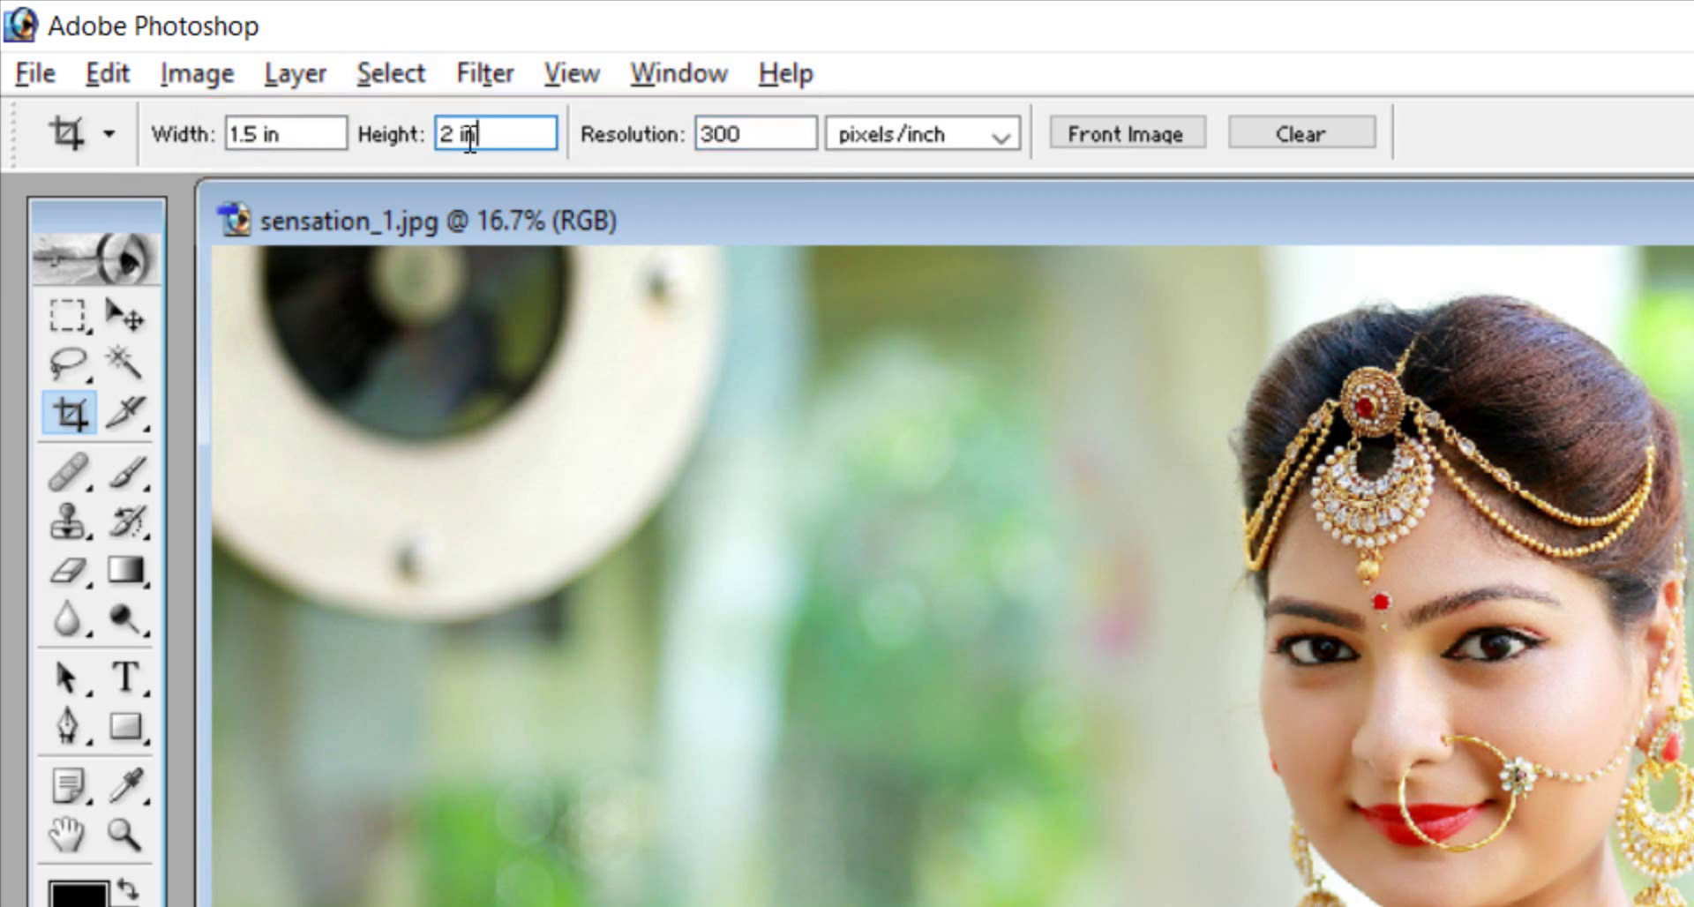
double_click(253, 134)
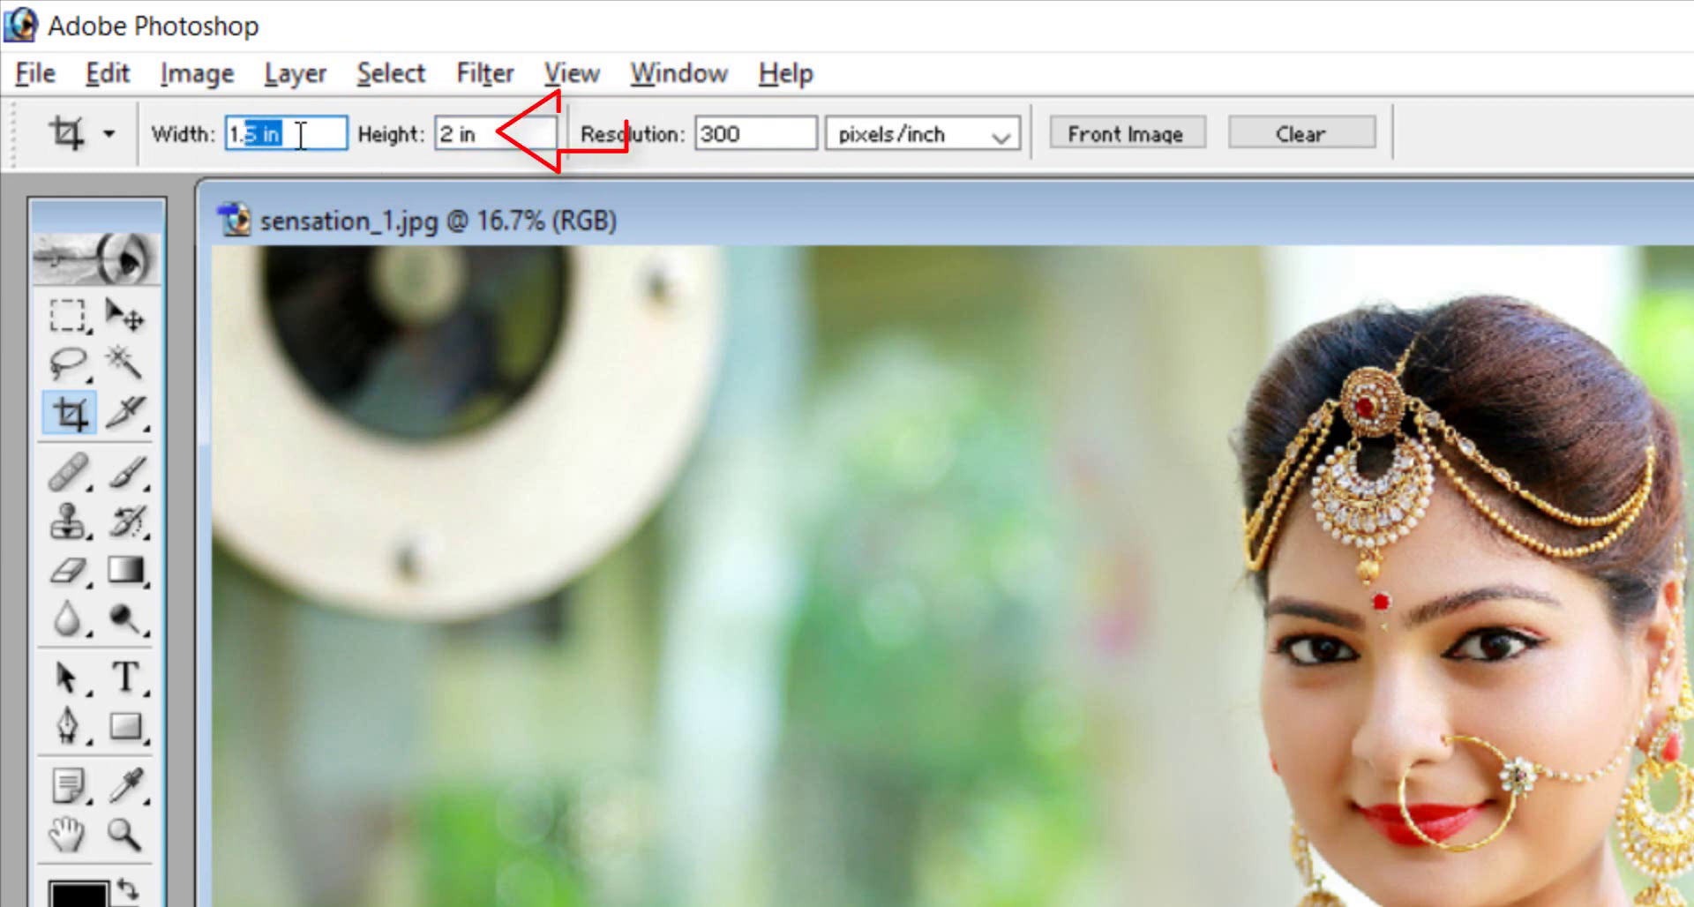
double_click(486, 134)
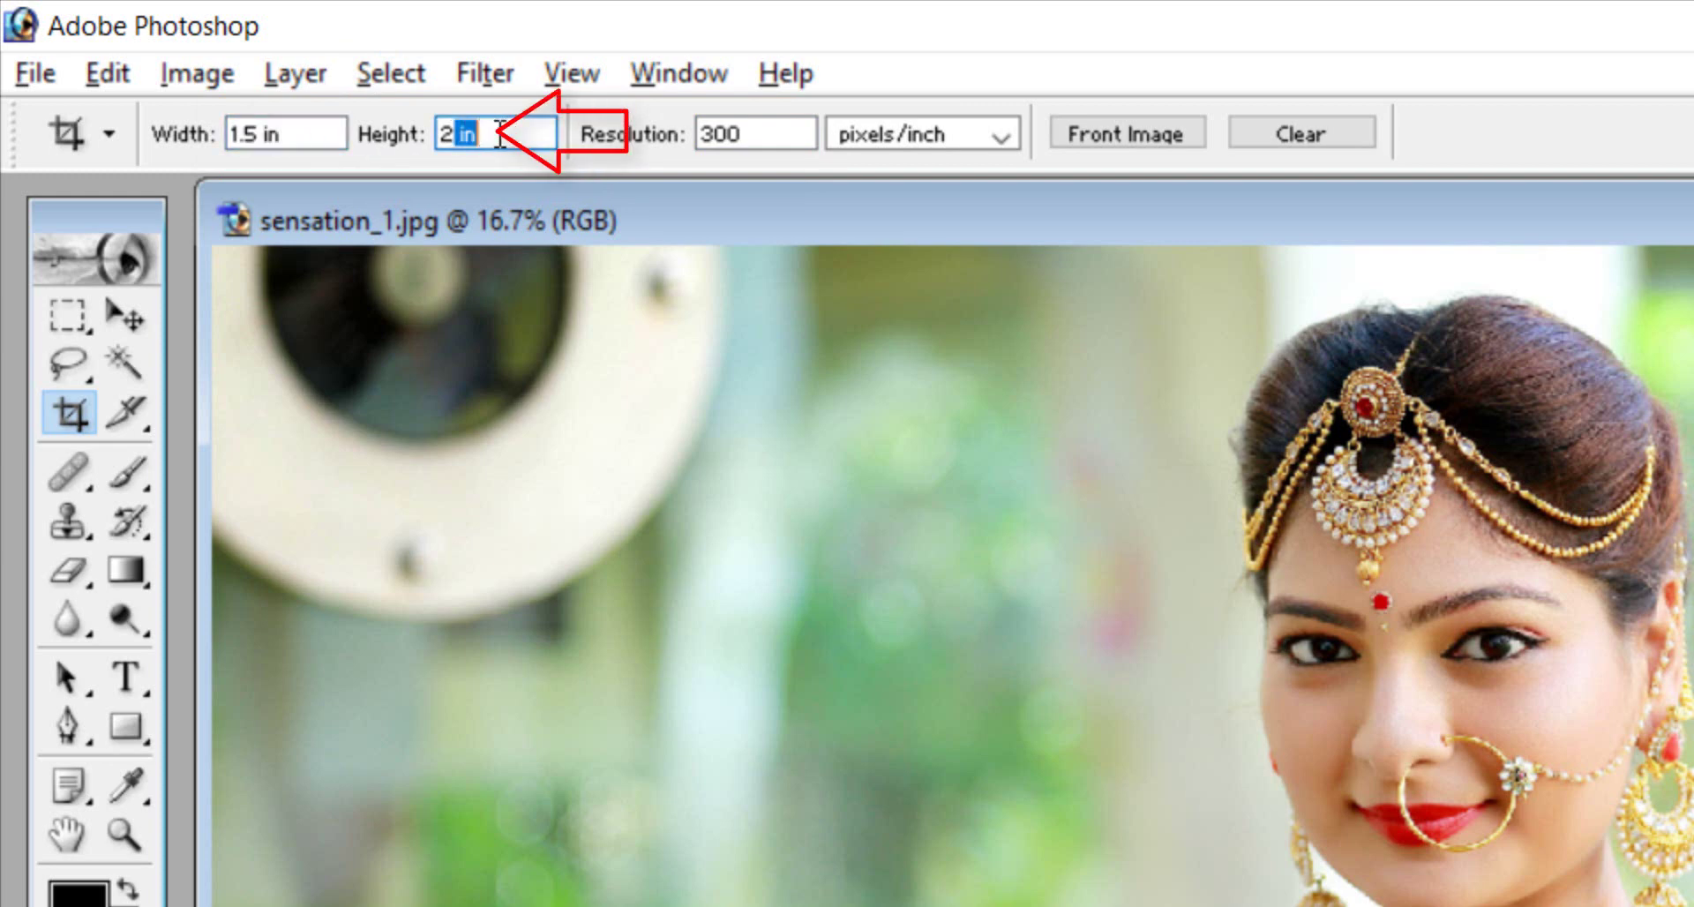
key(Return)
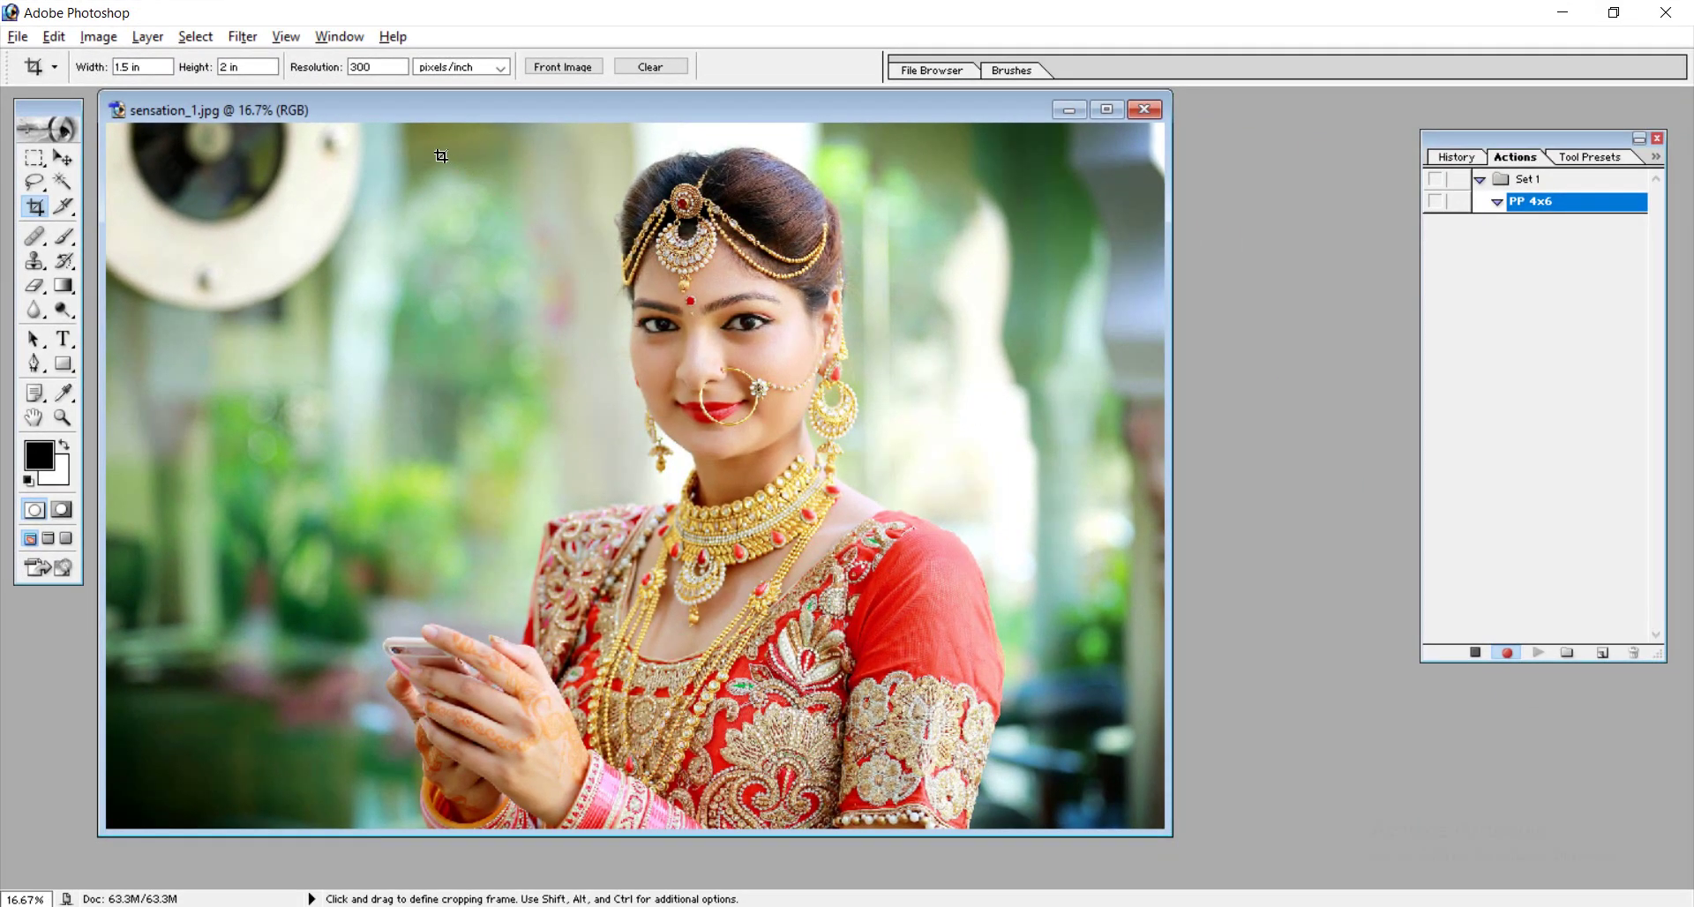
- Crop to the woman's face and shoulders and make the Crop step pause for input
drag(441, 139, 1141, 765)
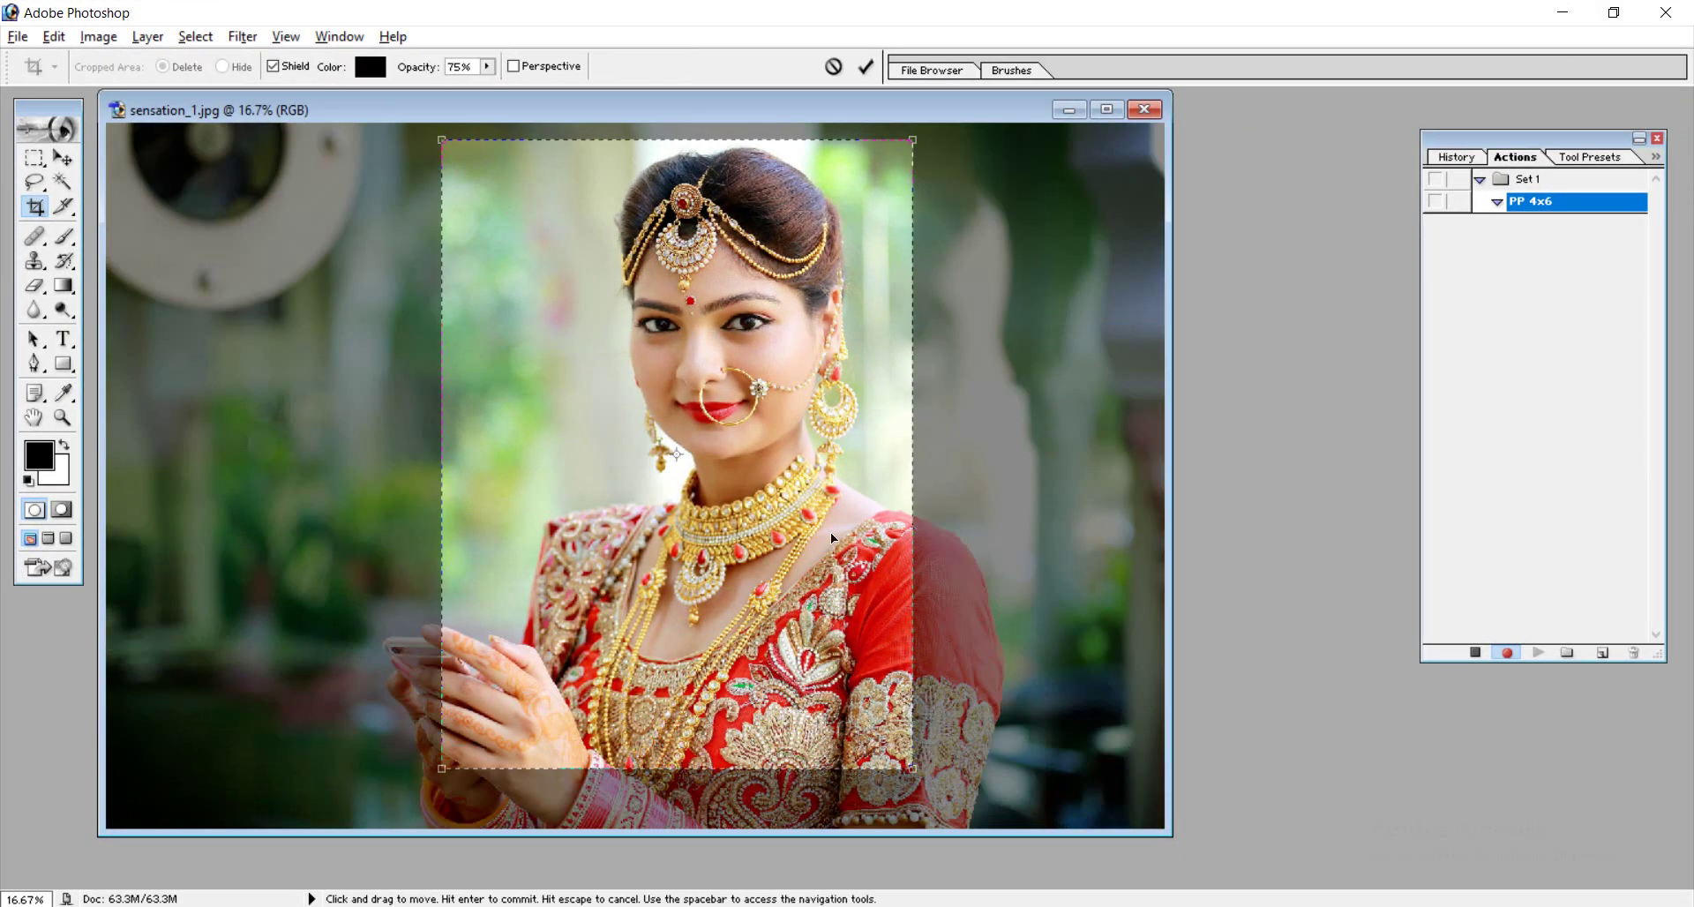
drag(789, 468, 828, 465)
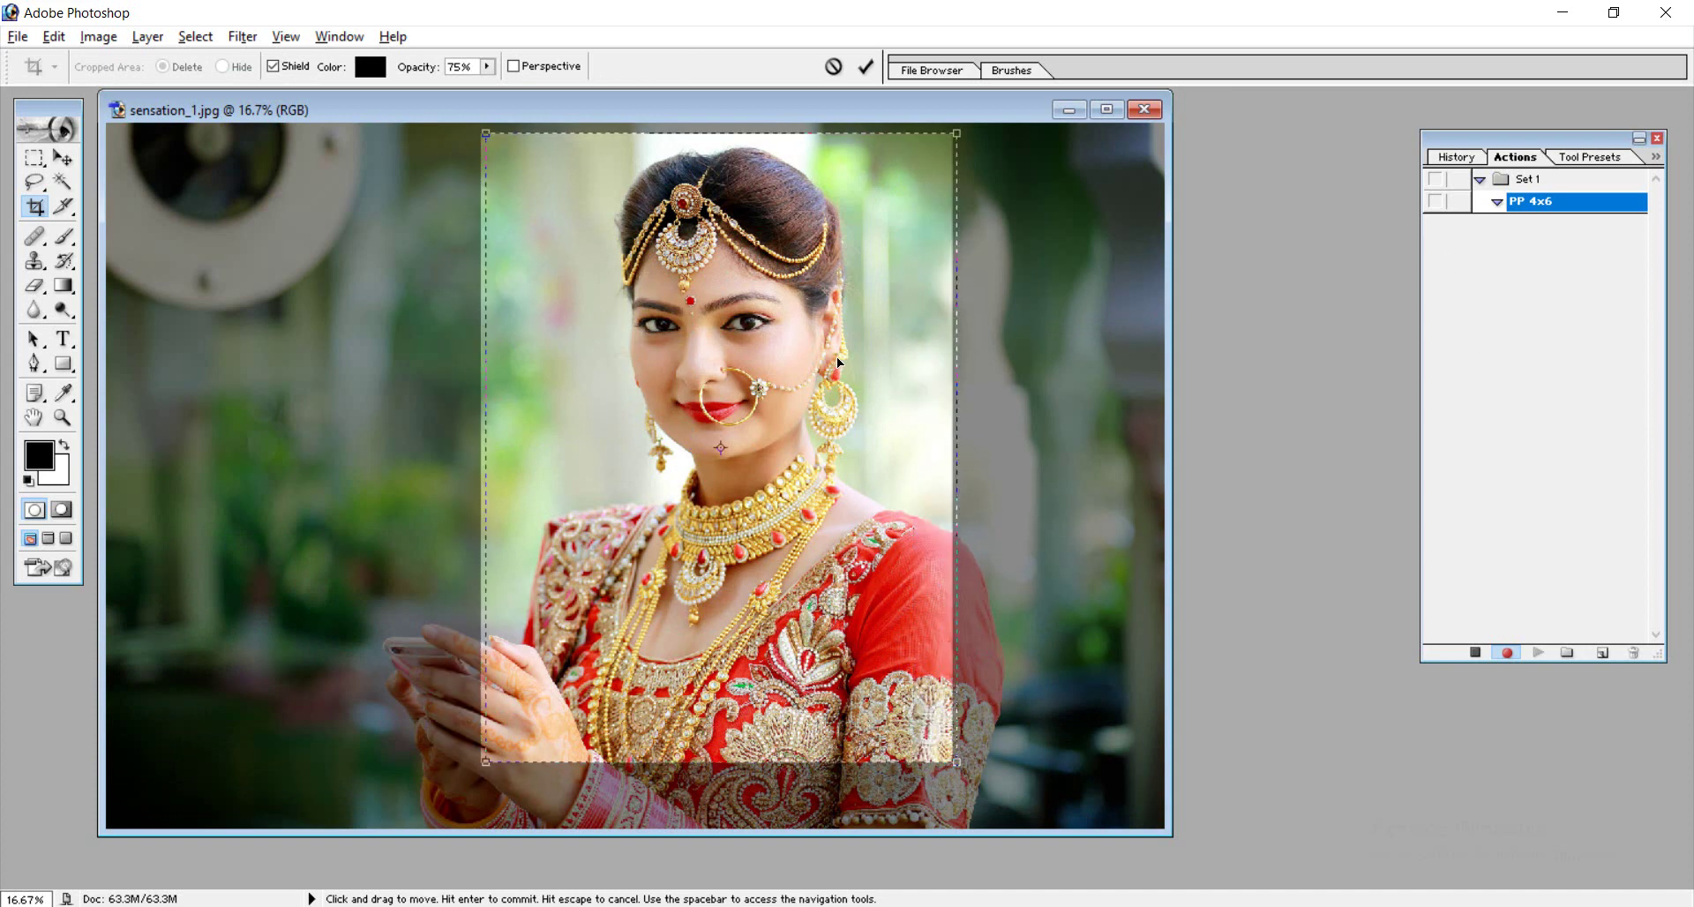
drag(836, 356, 843, 355)
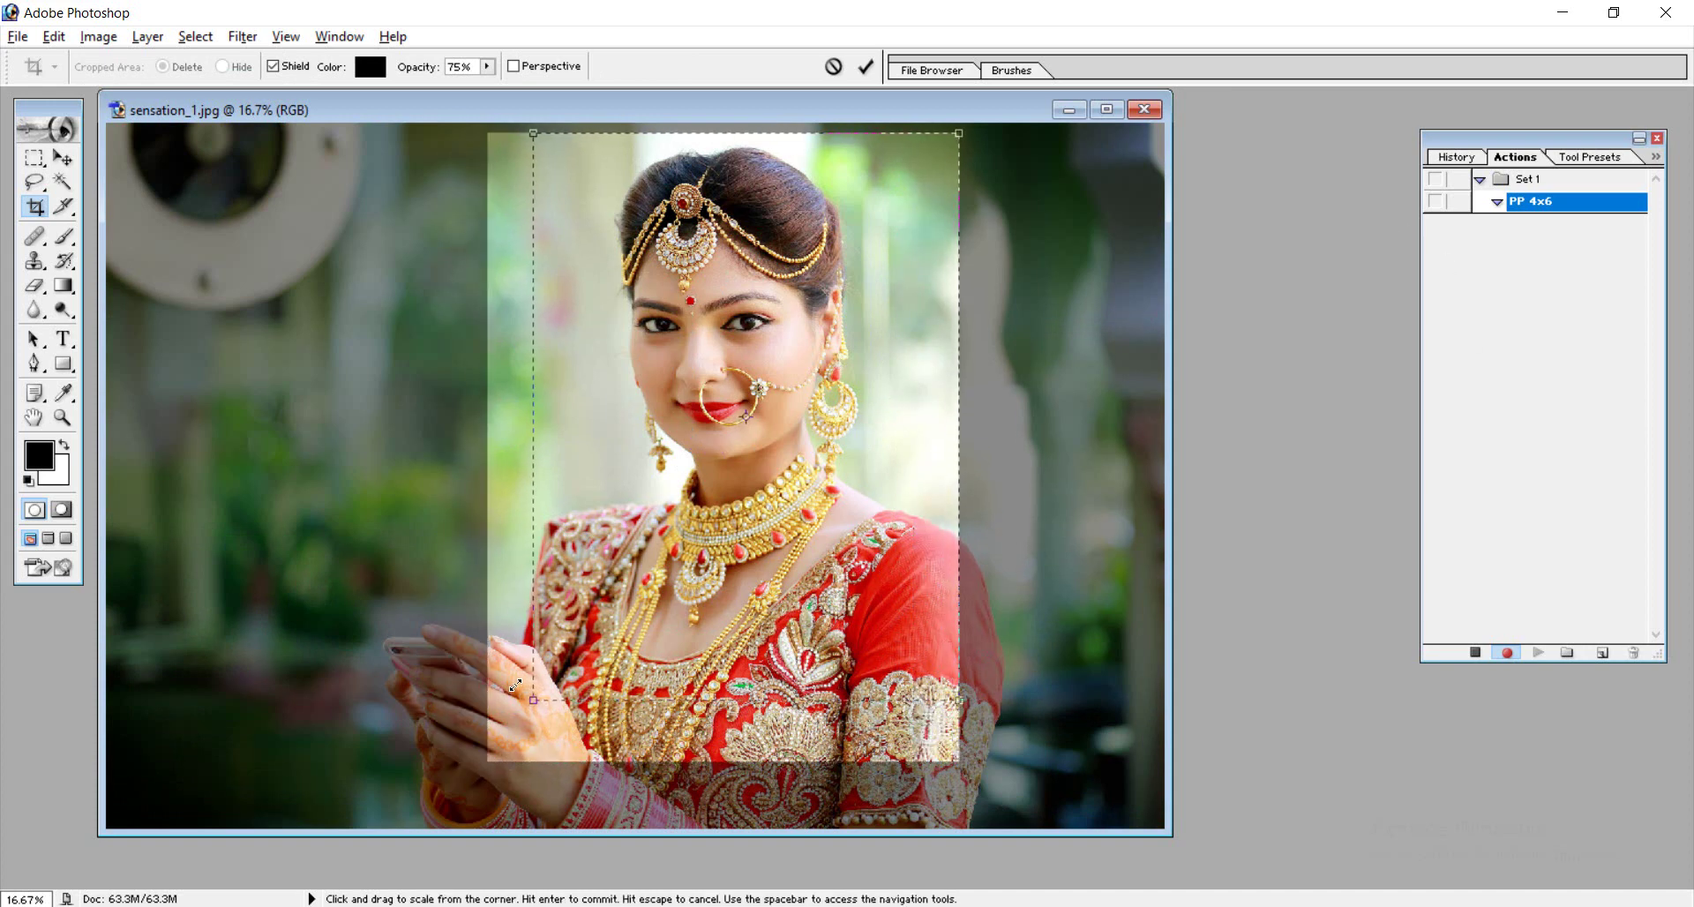
drag(492, 758, 530, 678)
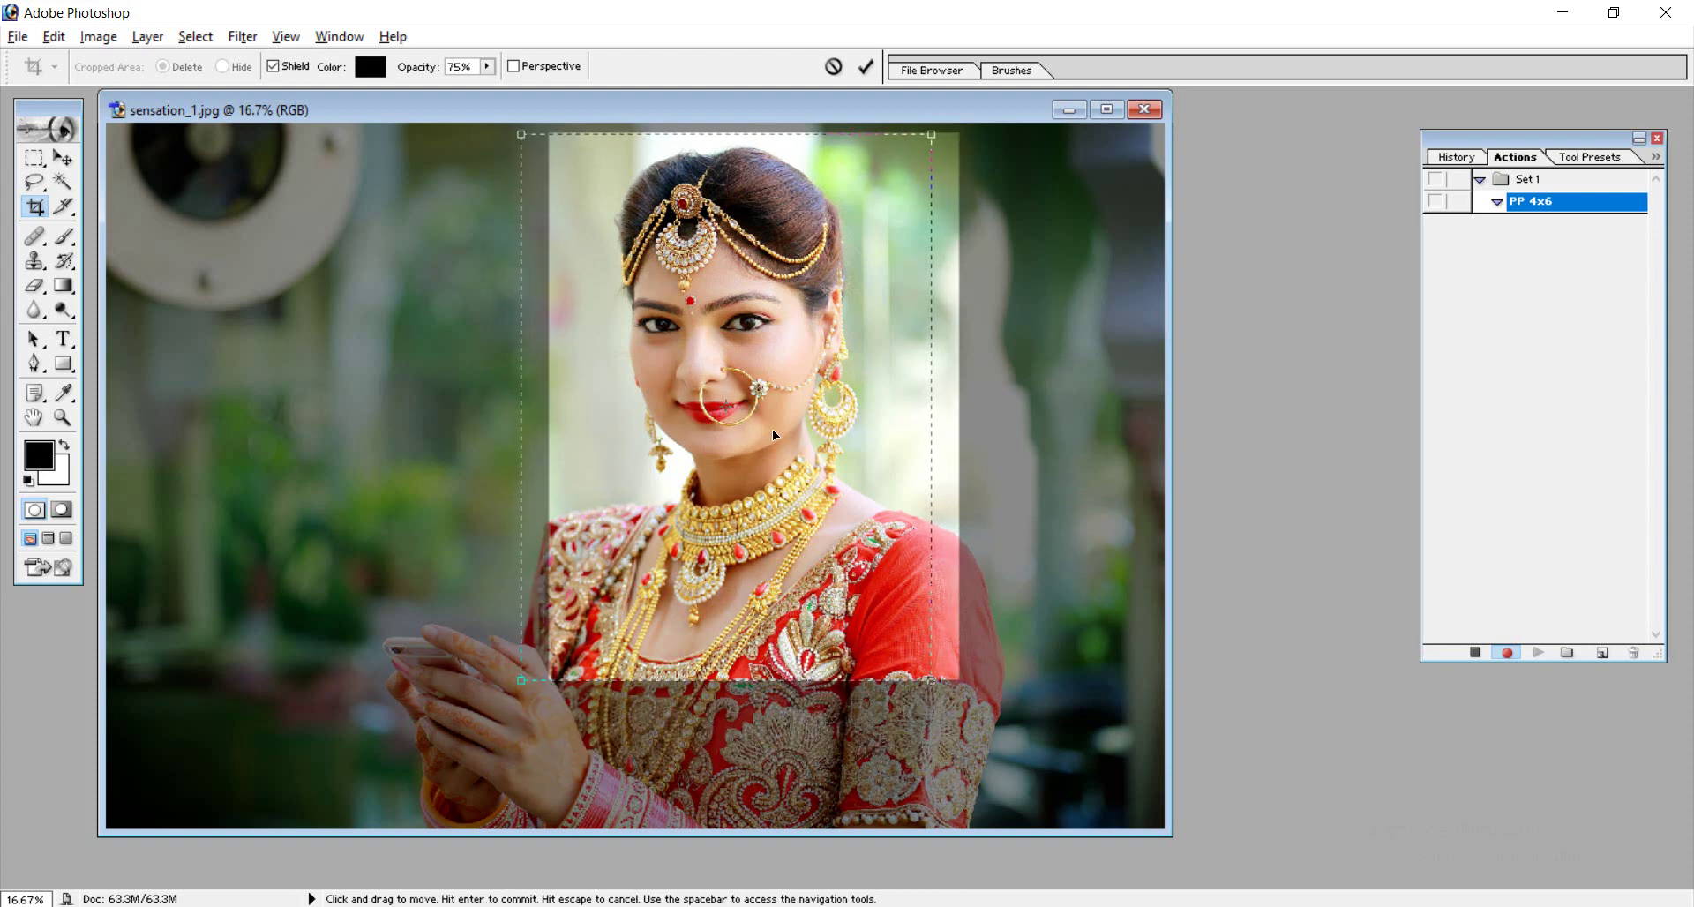
key(Return)
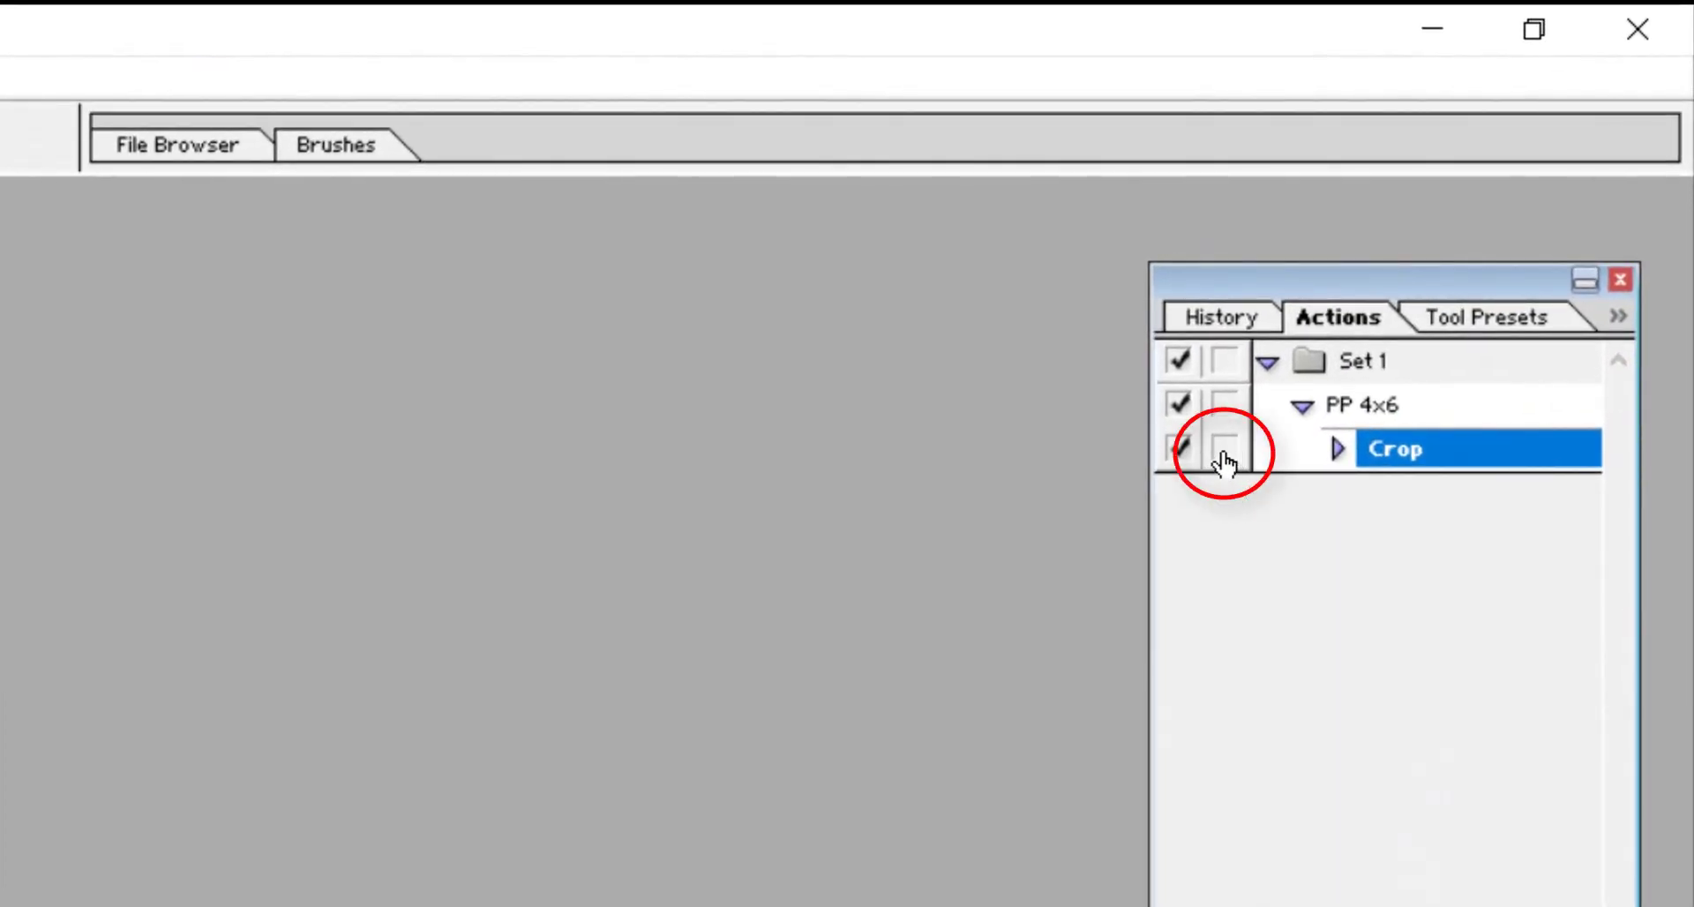
click(1223, 460)
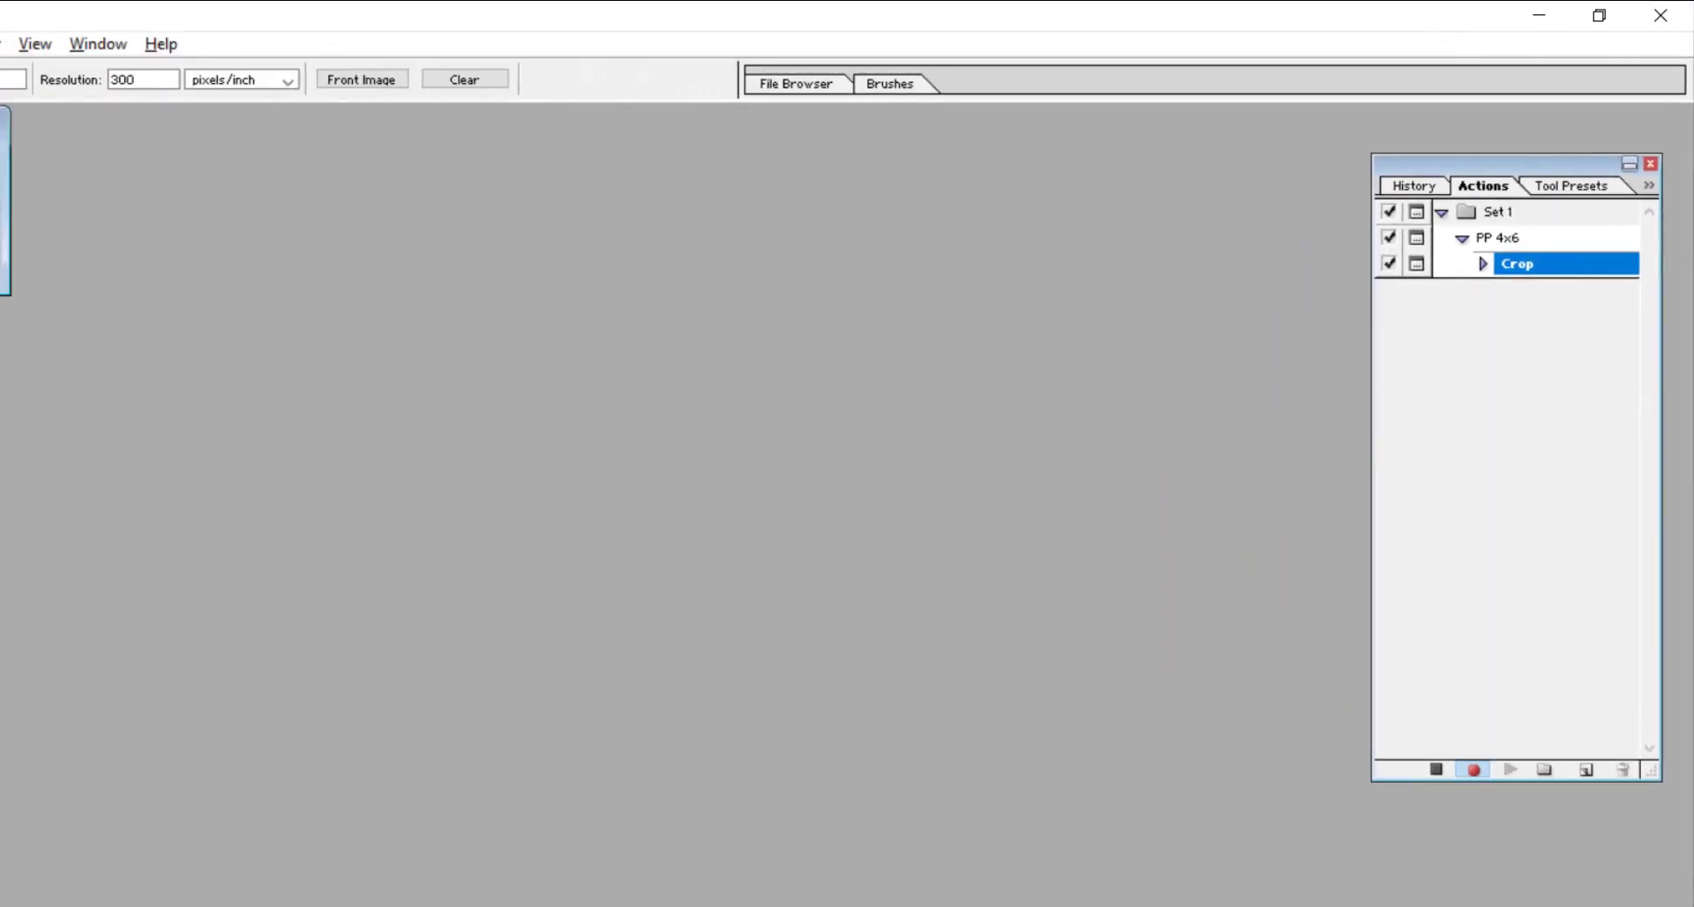
click(205, 109)
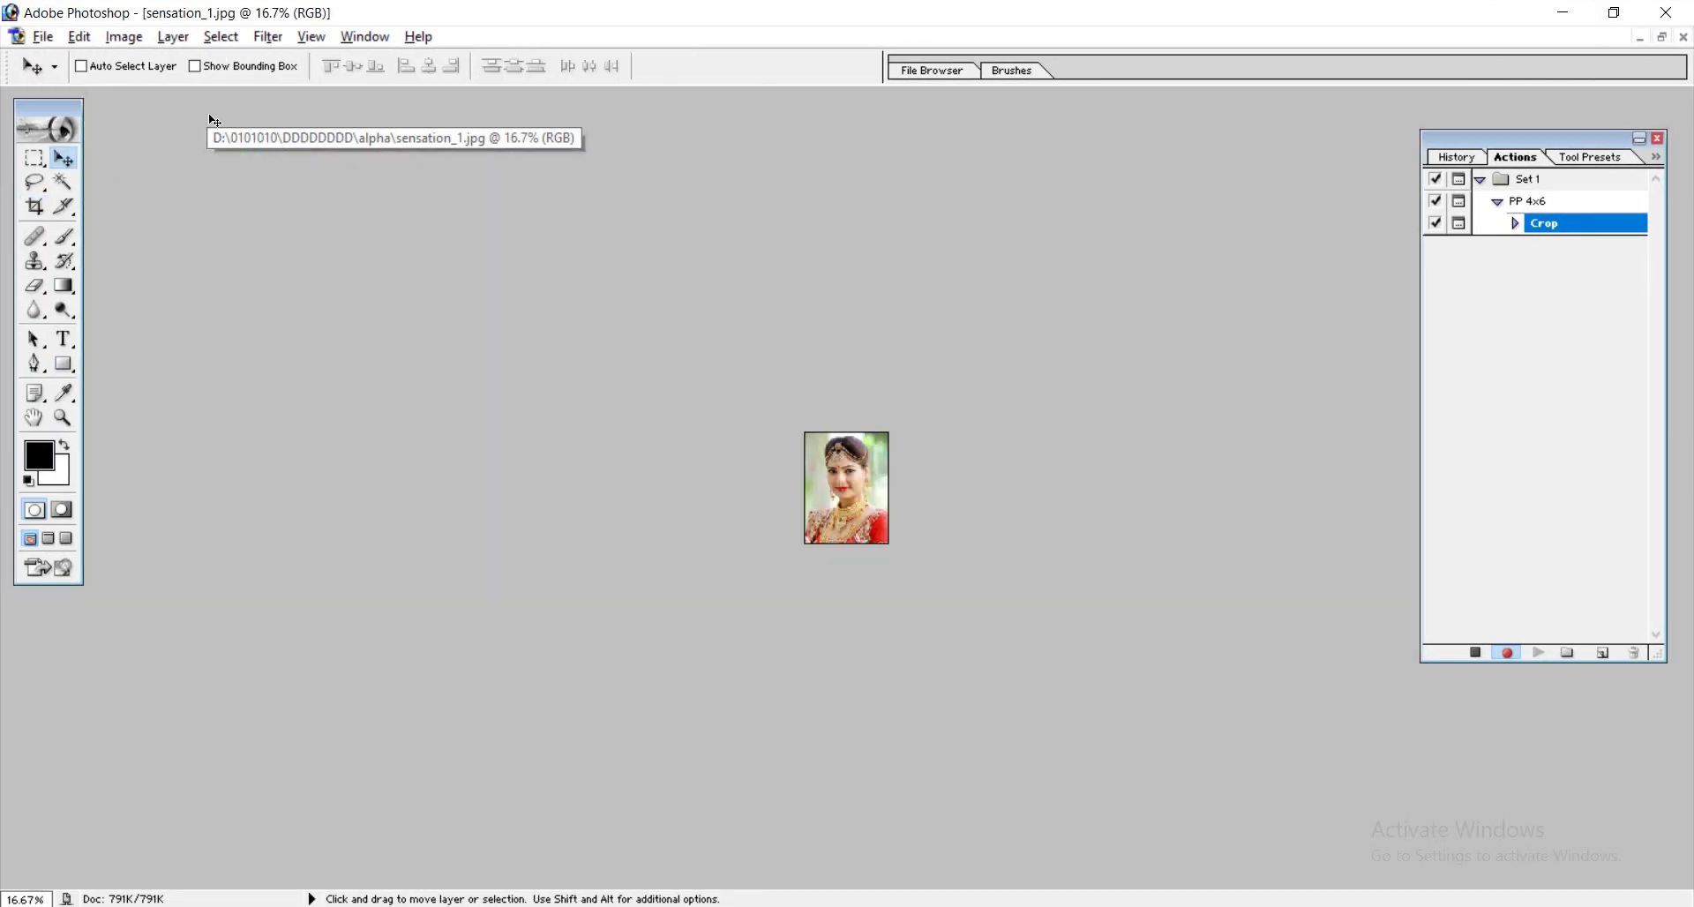
- Select all and scale the photo down to about 90% with Free Transform
right_click(854, 475)
click(909, 512)
key(ctrl+a)
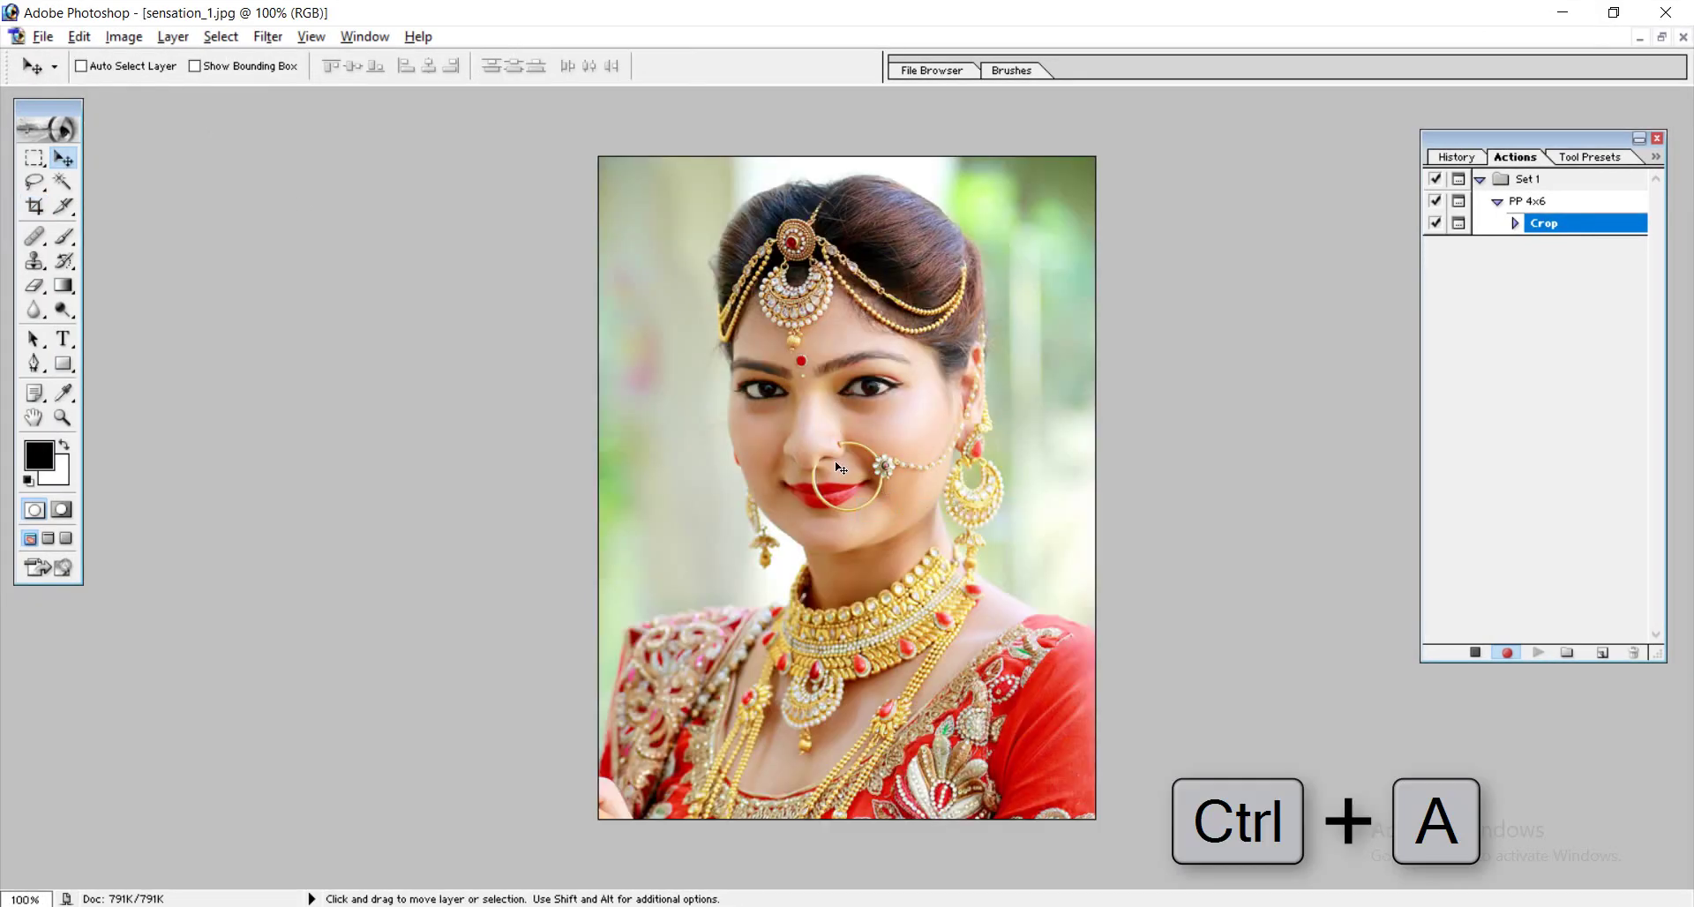
key(ctrl+t)
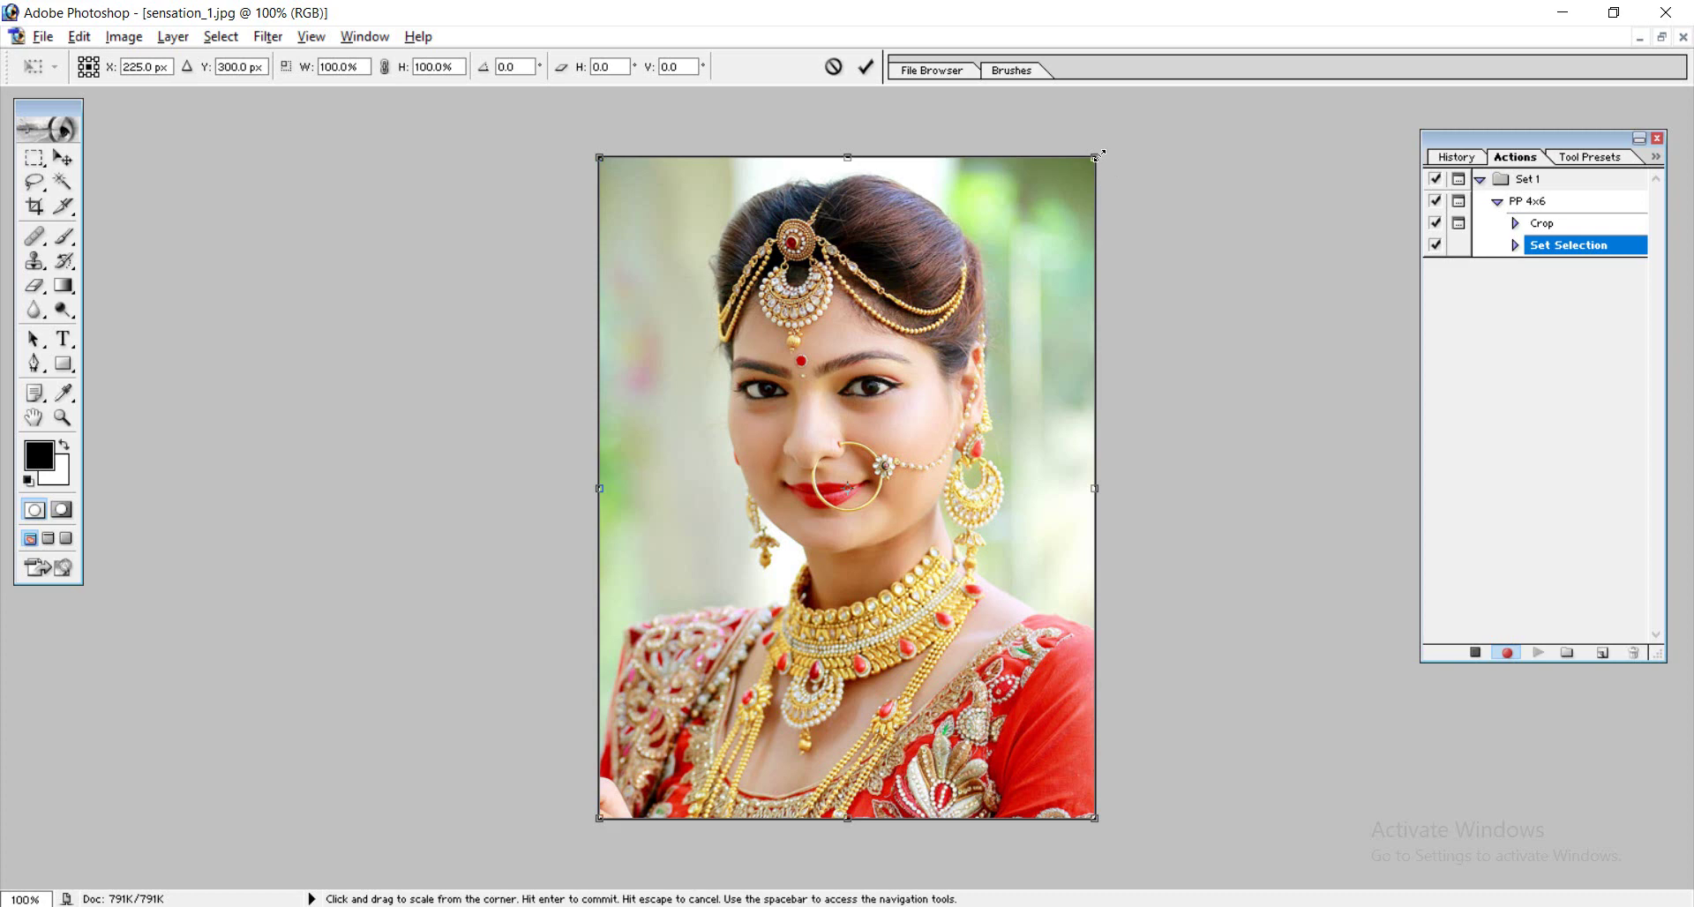
drag(1098, 157, 1088, 179)
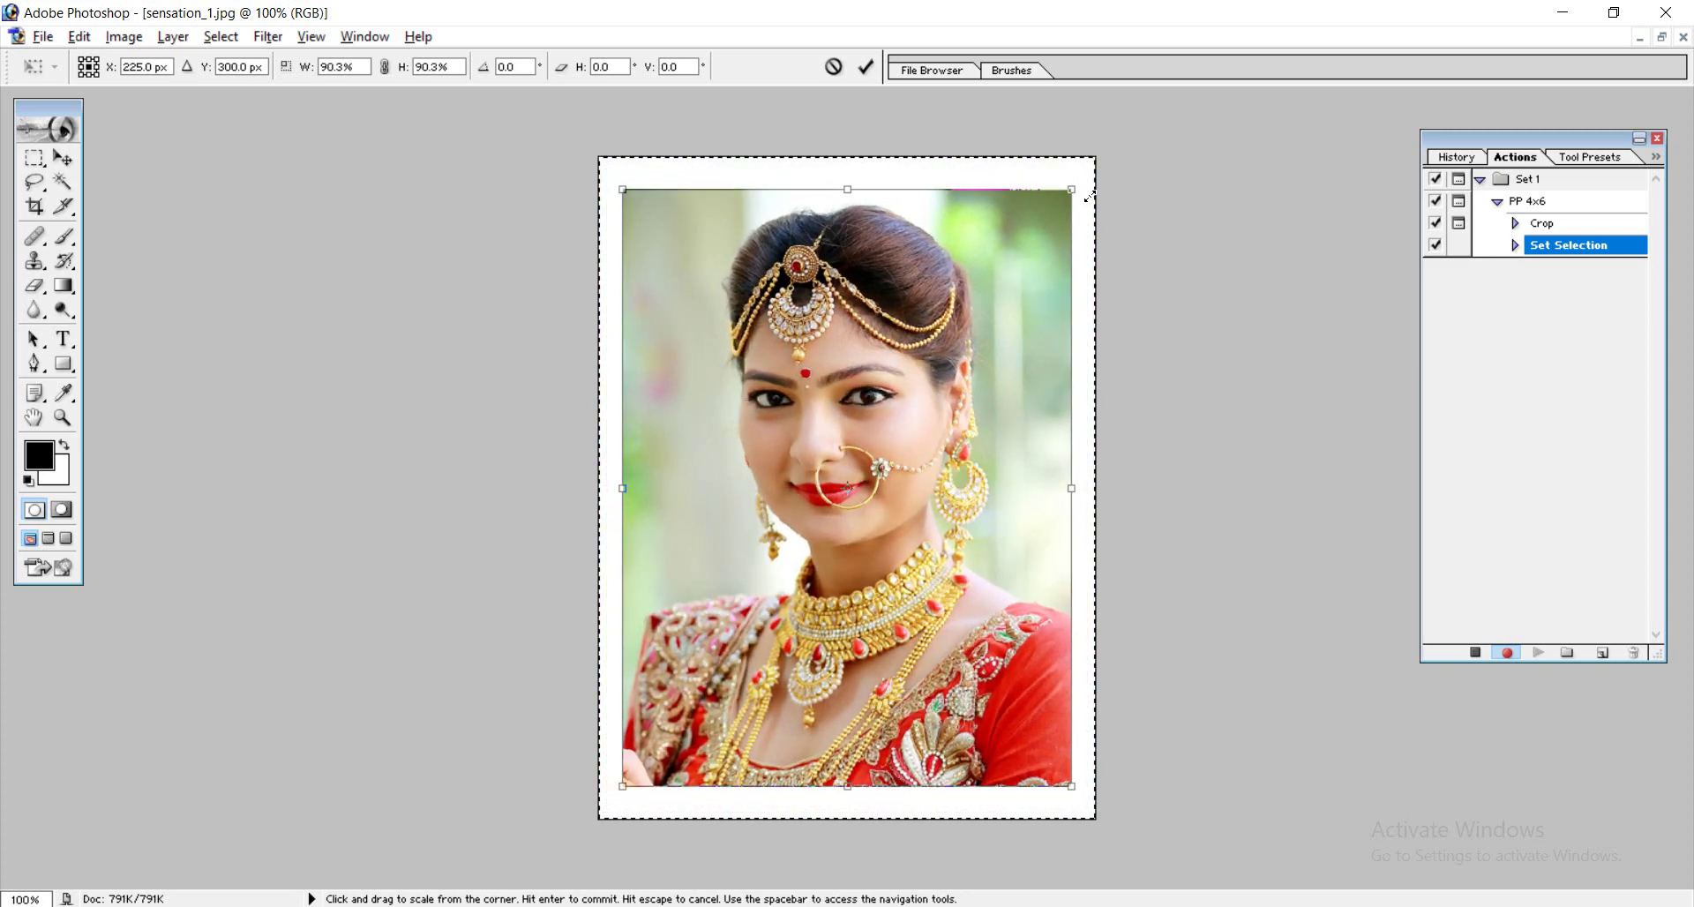
drag(1088, 179, 1096, 189)
key(Return)
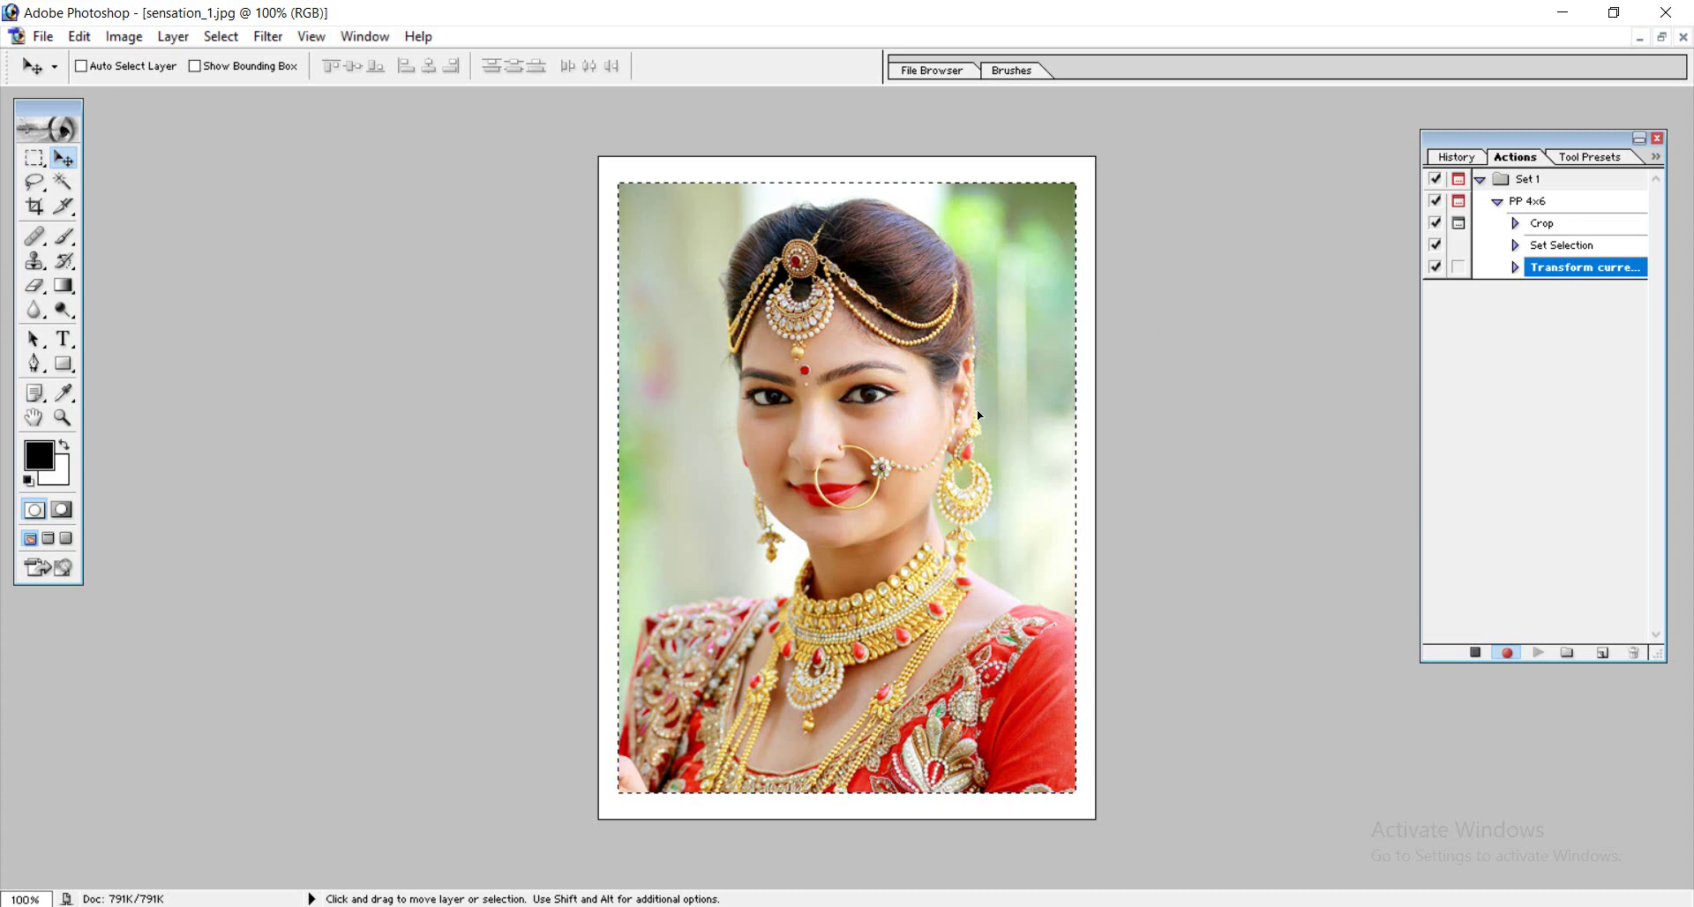
click(80, 36)
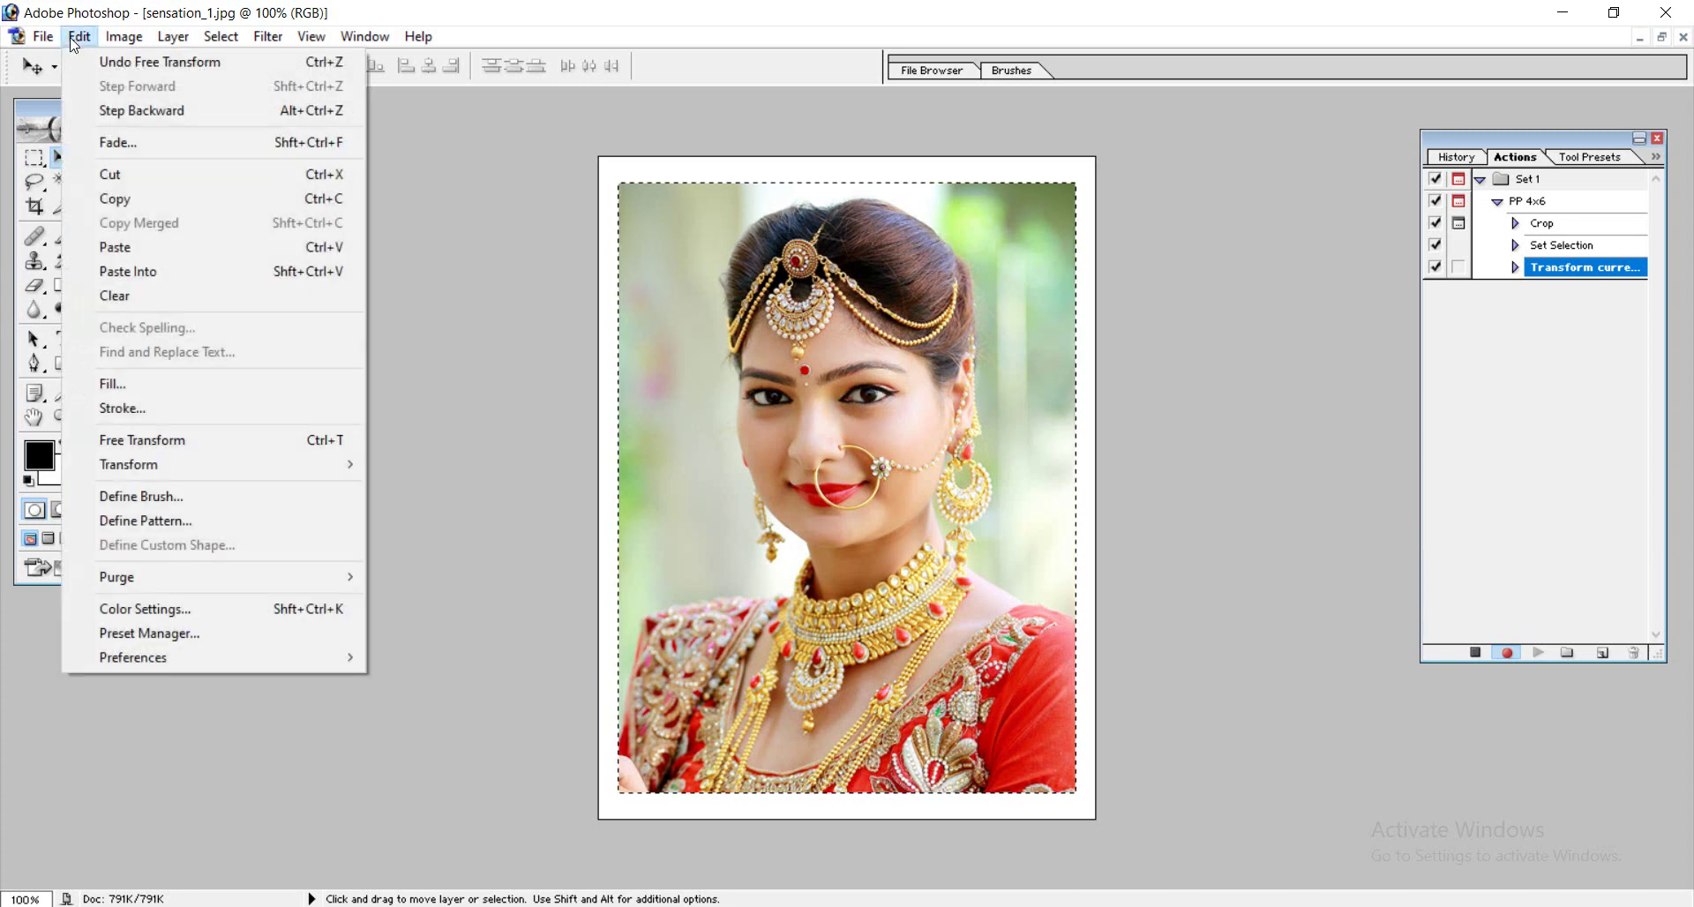
click(125, 411)
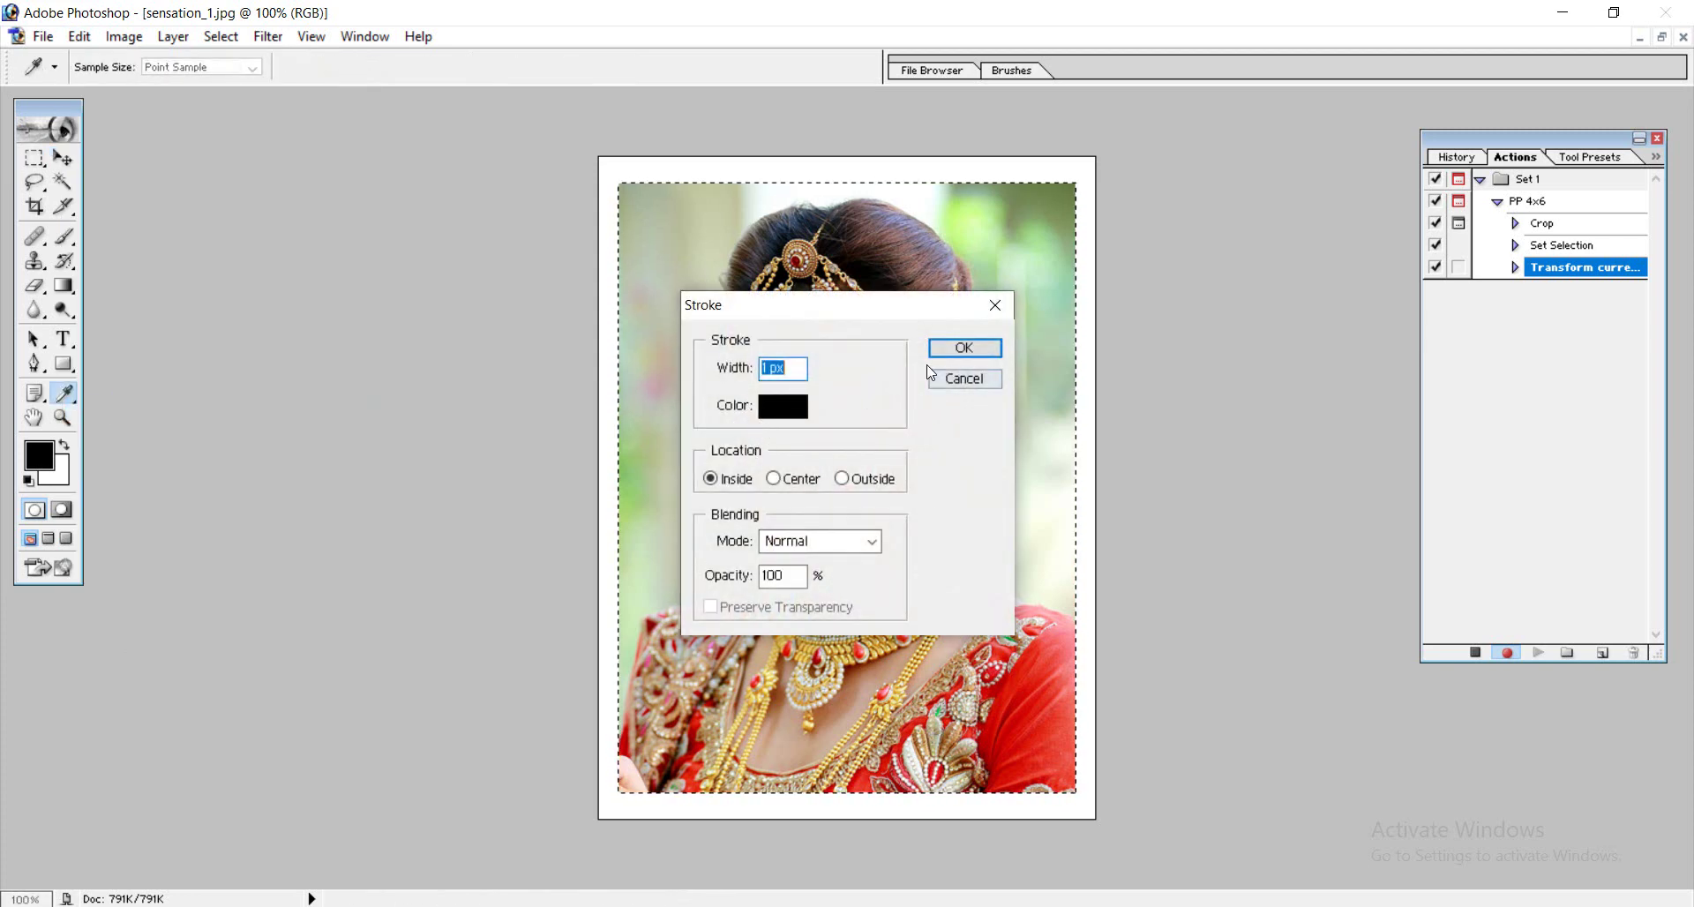
- Apply the black stroke border, deselect, copy the whole photo and close it
click(951, 355)
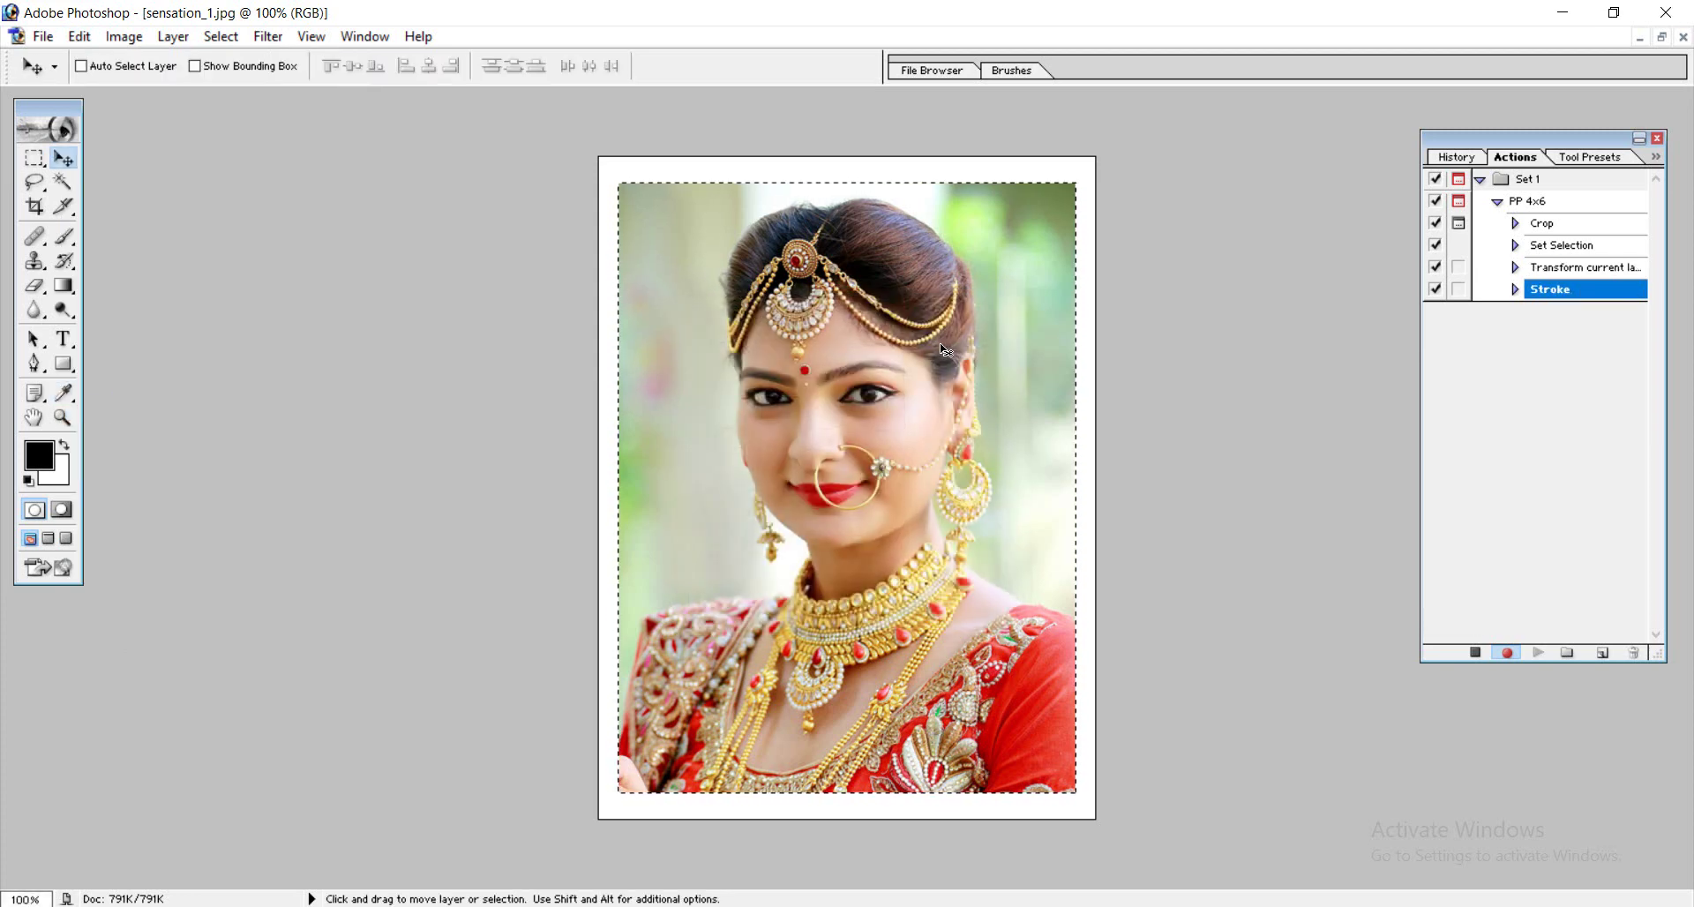
key(ctrl+d)
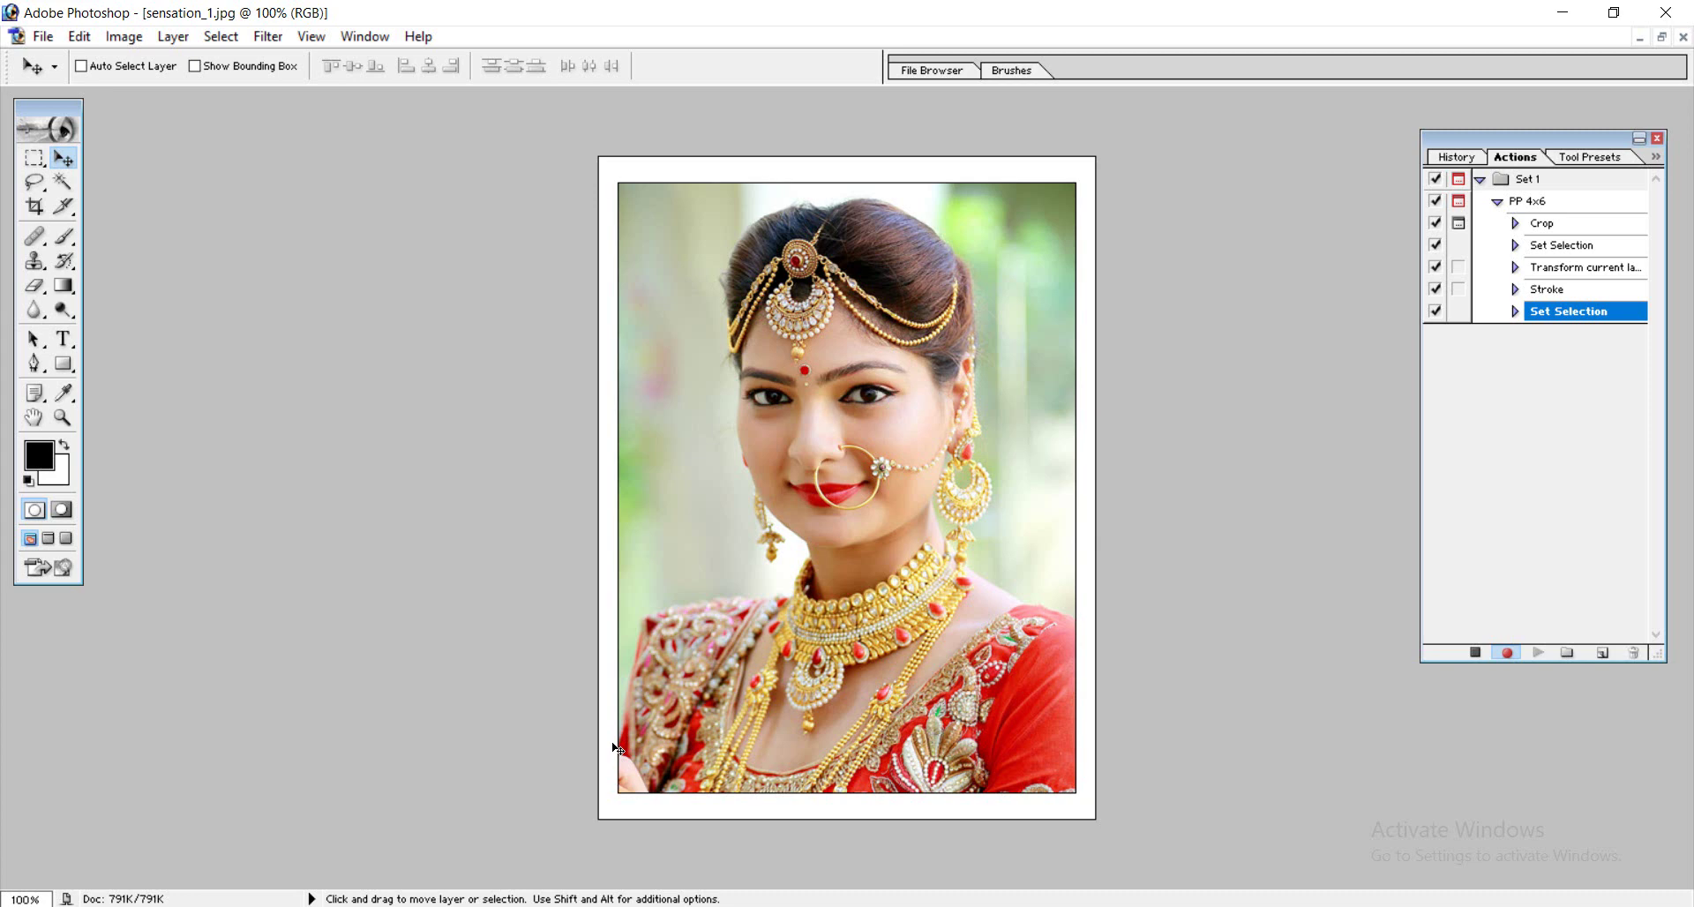
key(ctrl+a)
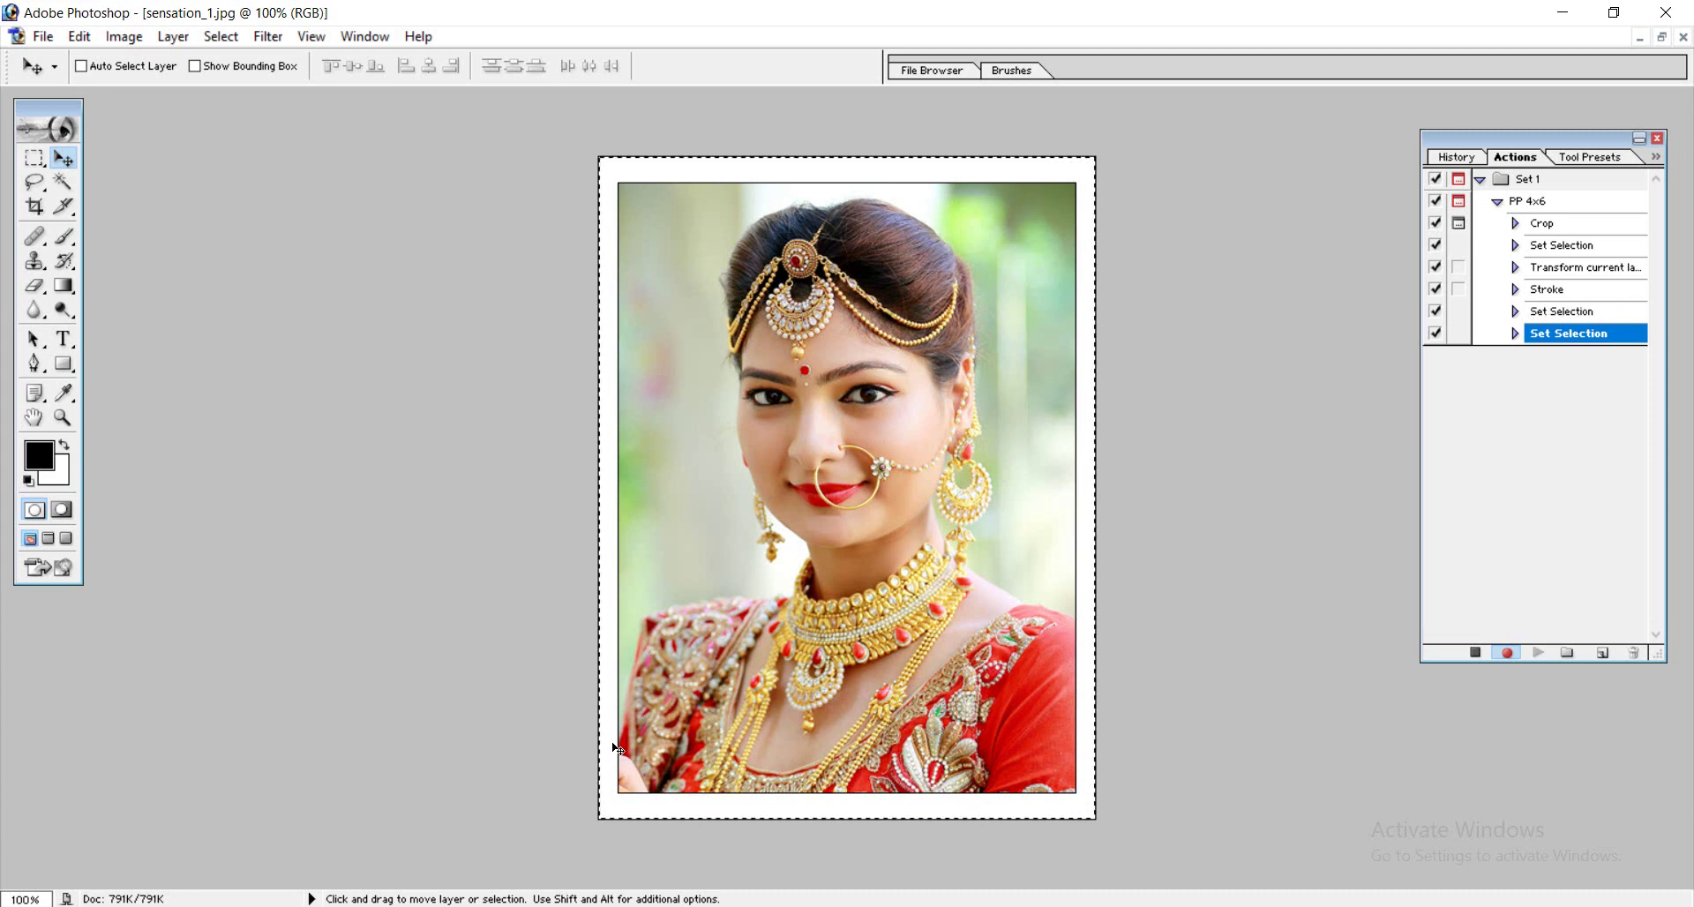
key(ctrl+c)
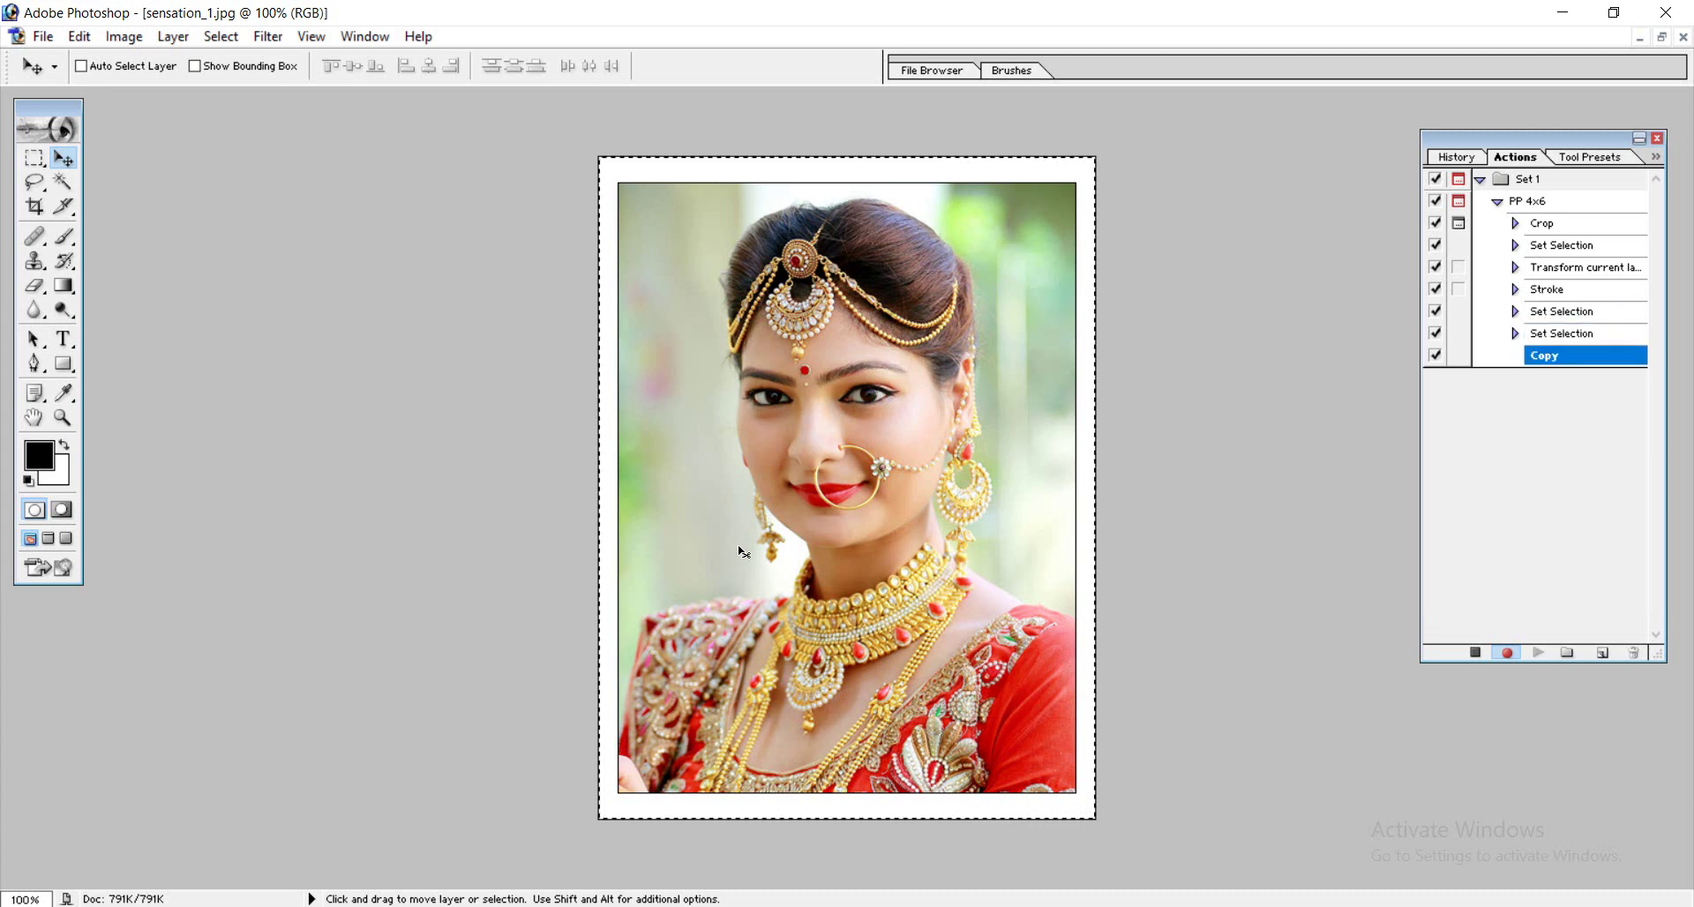
key(ctrl+w)
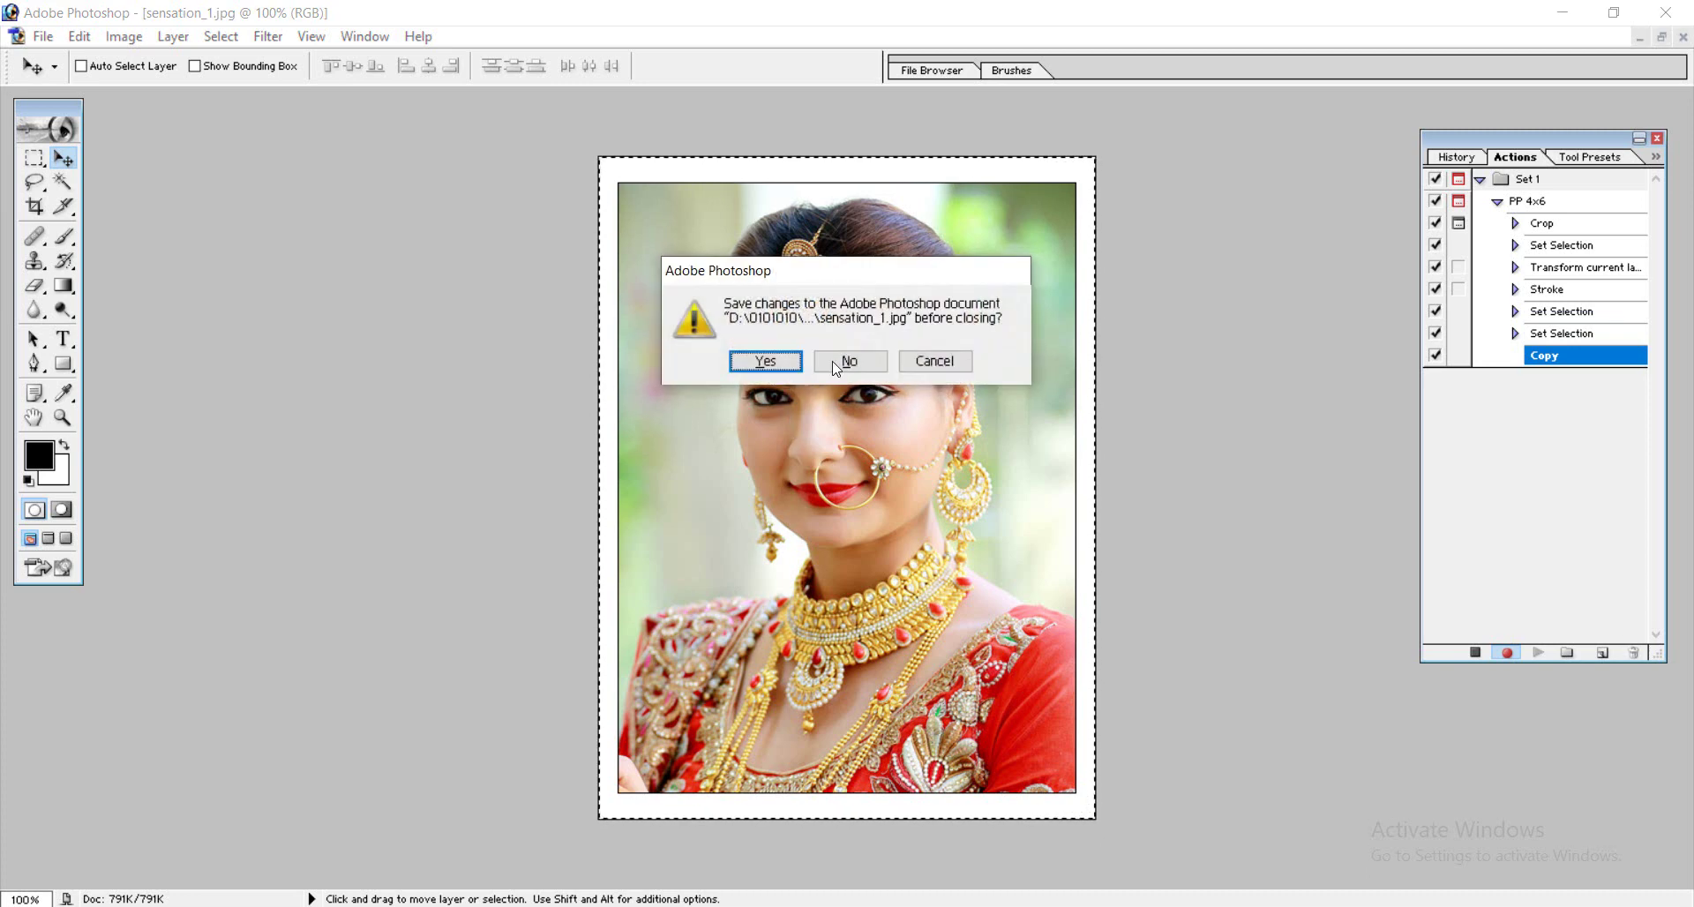
- Discard changes, create a 6 × 4 inch document and paste the bordered photo in
click(838, 361)
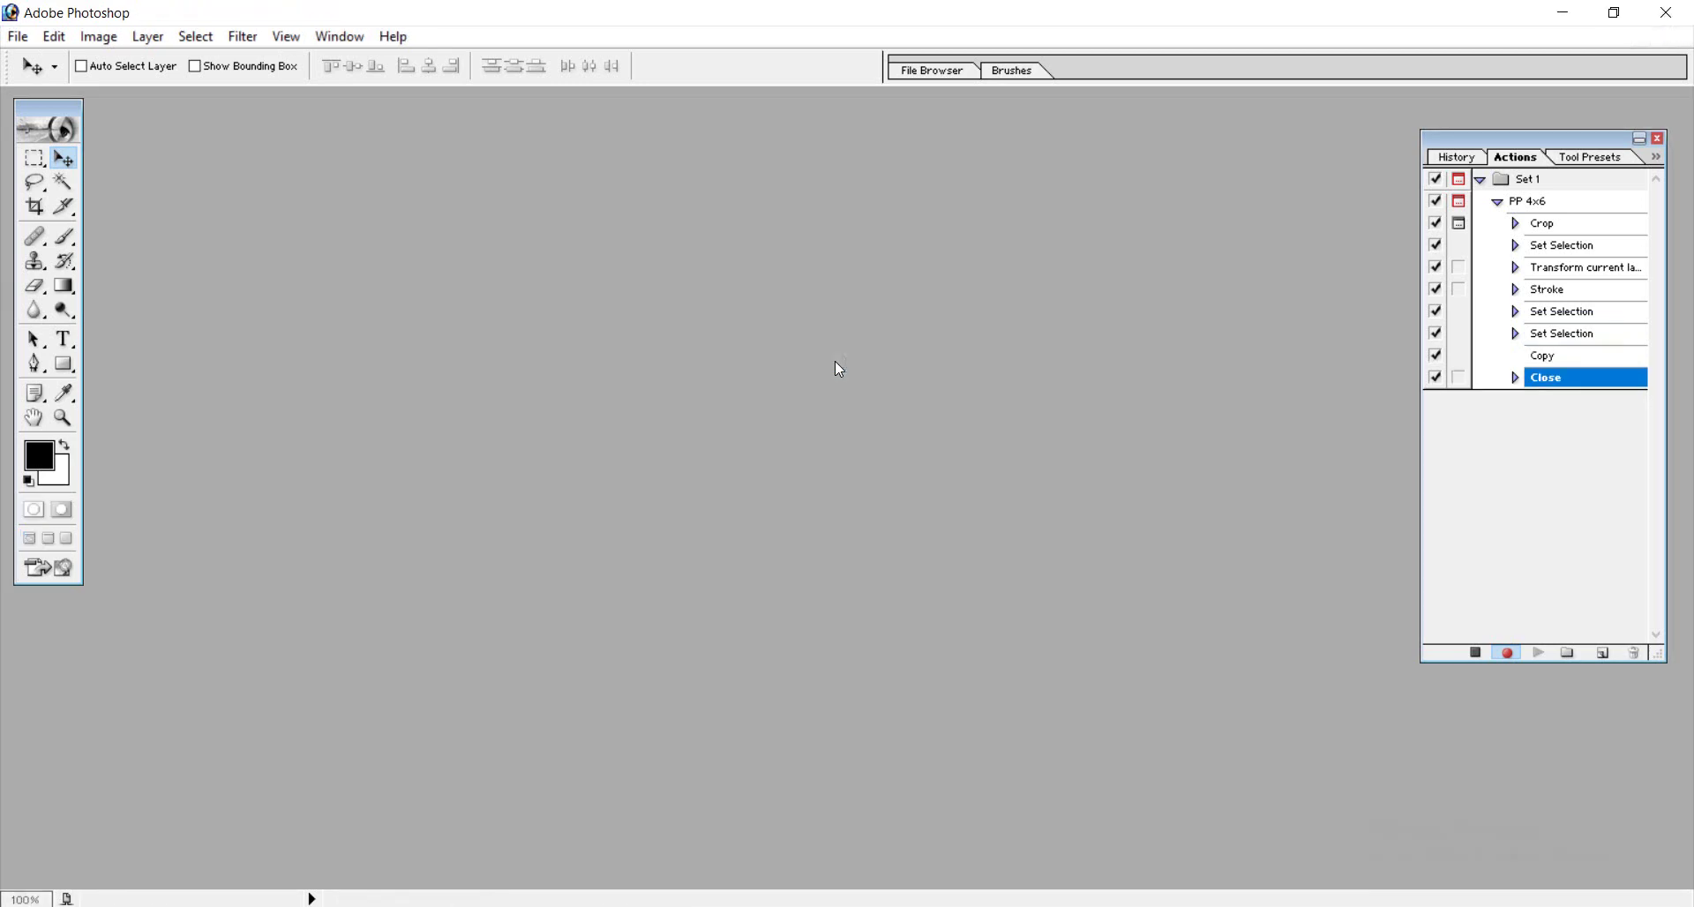
key(ctrl+n)
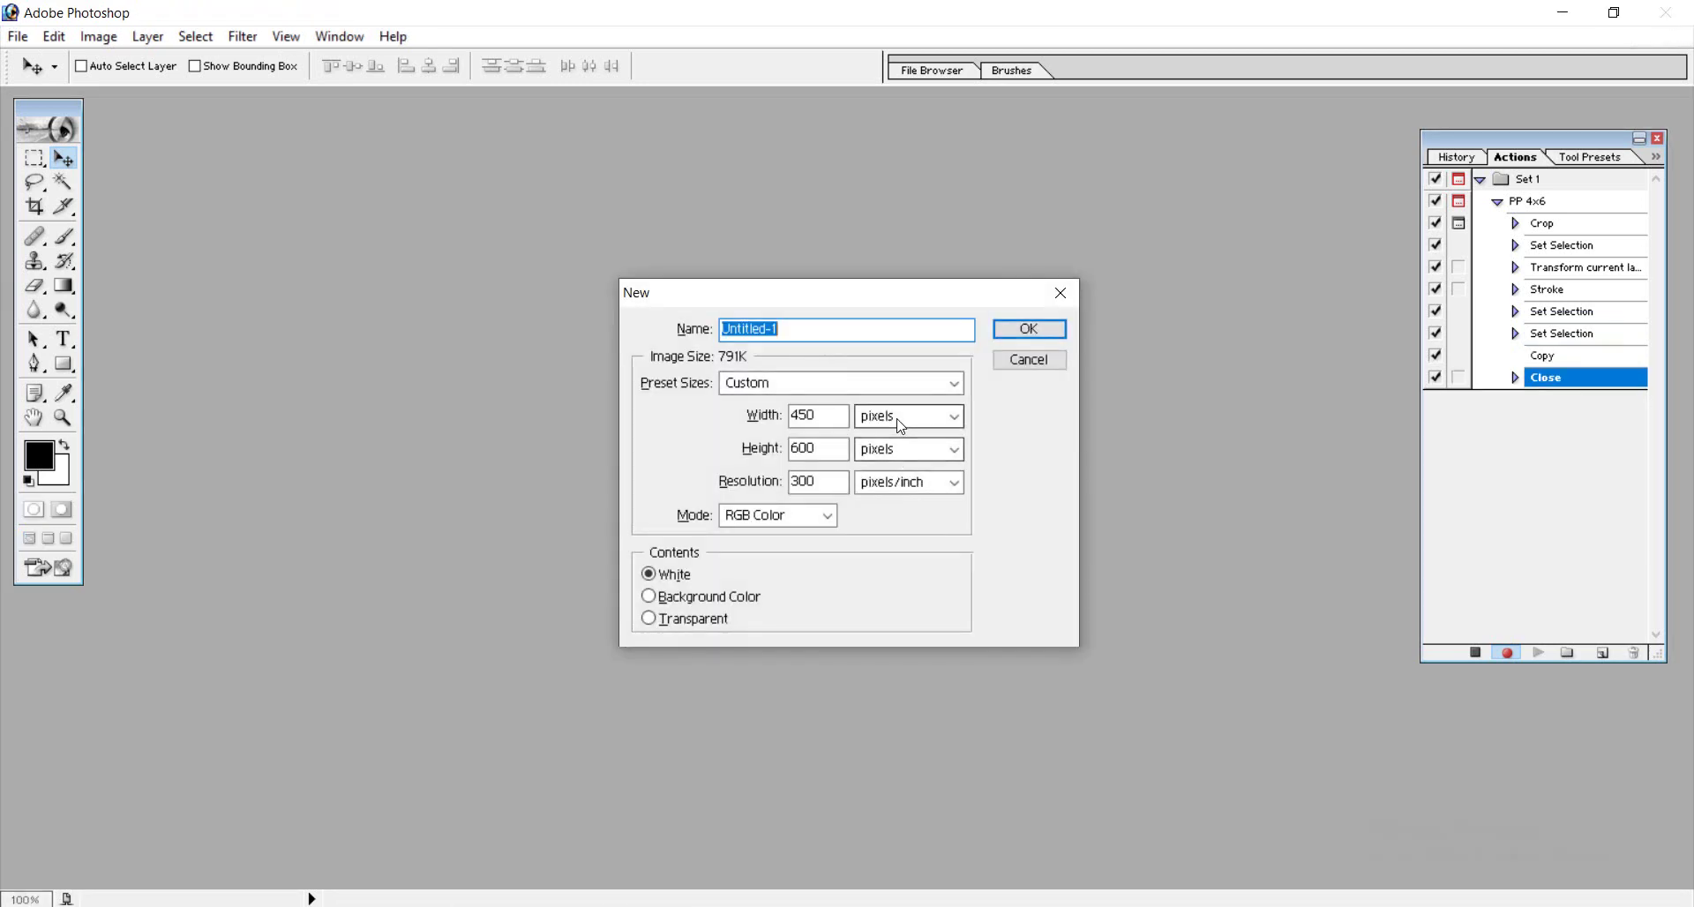
click(900, 416)
click(891, 455)
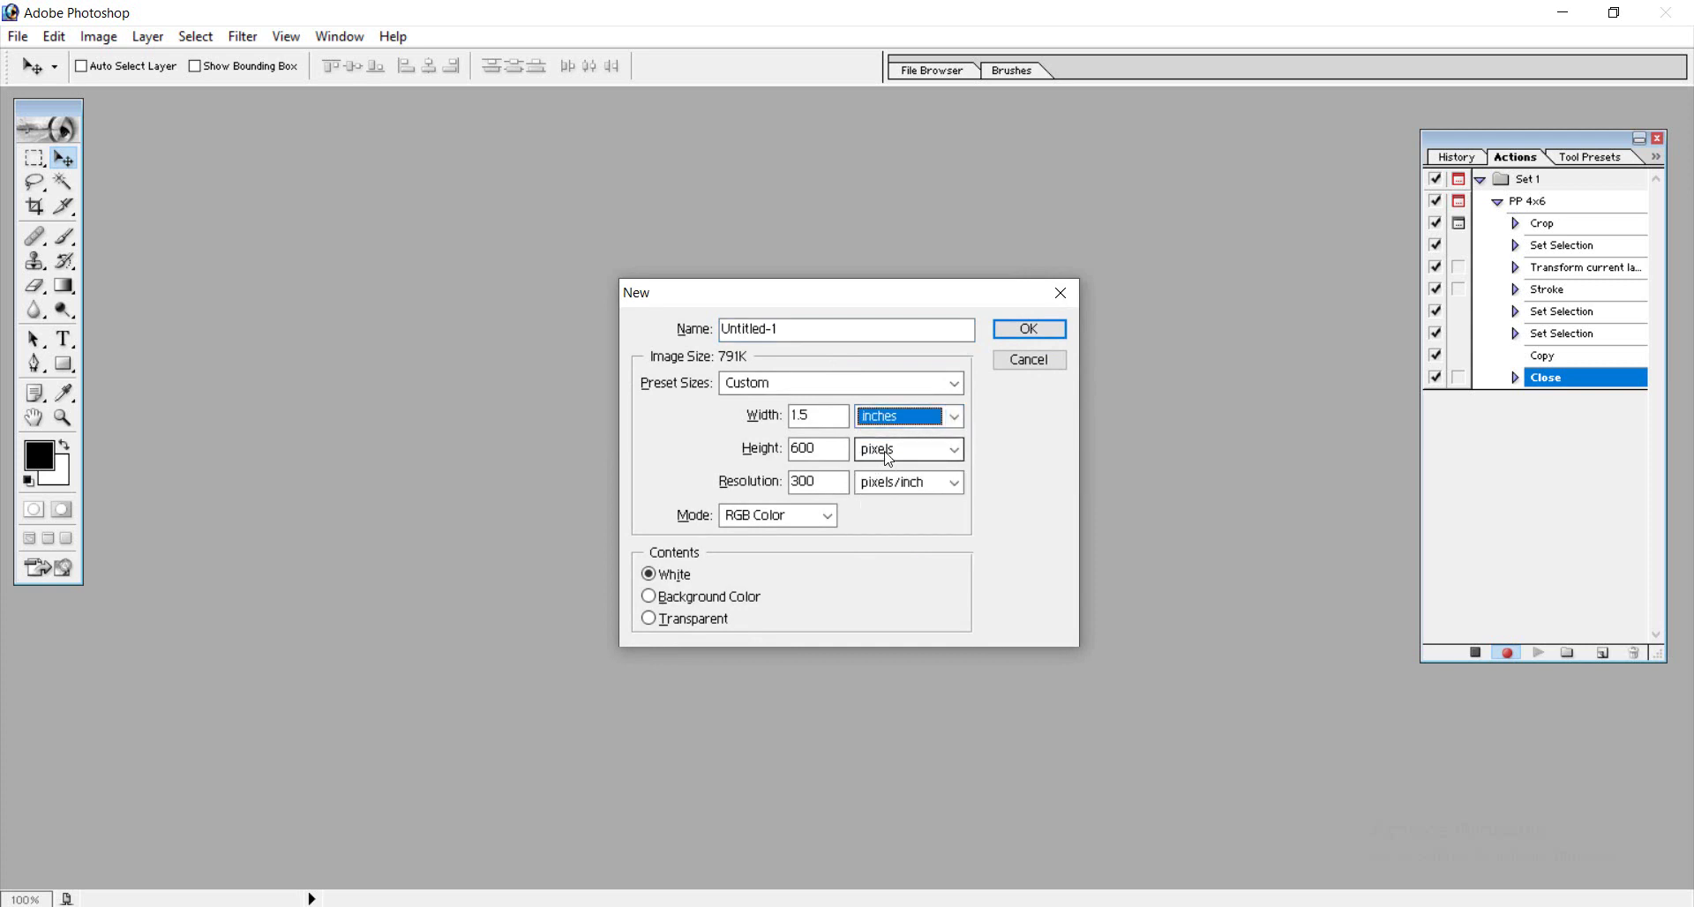
click(900, 449)
click(895, 489)
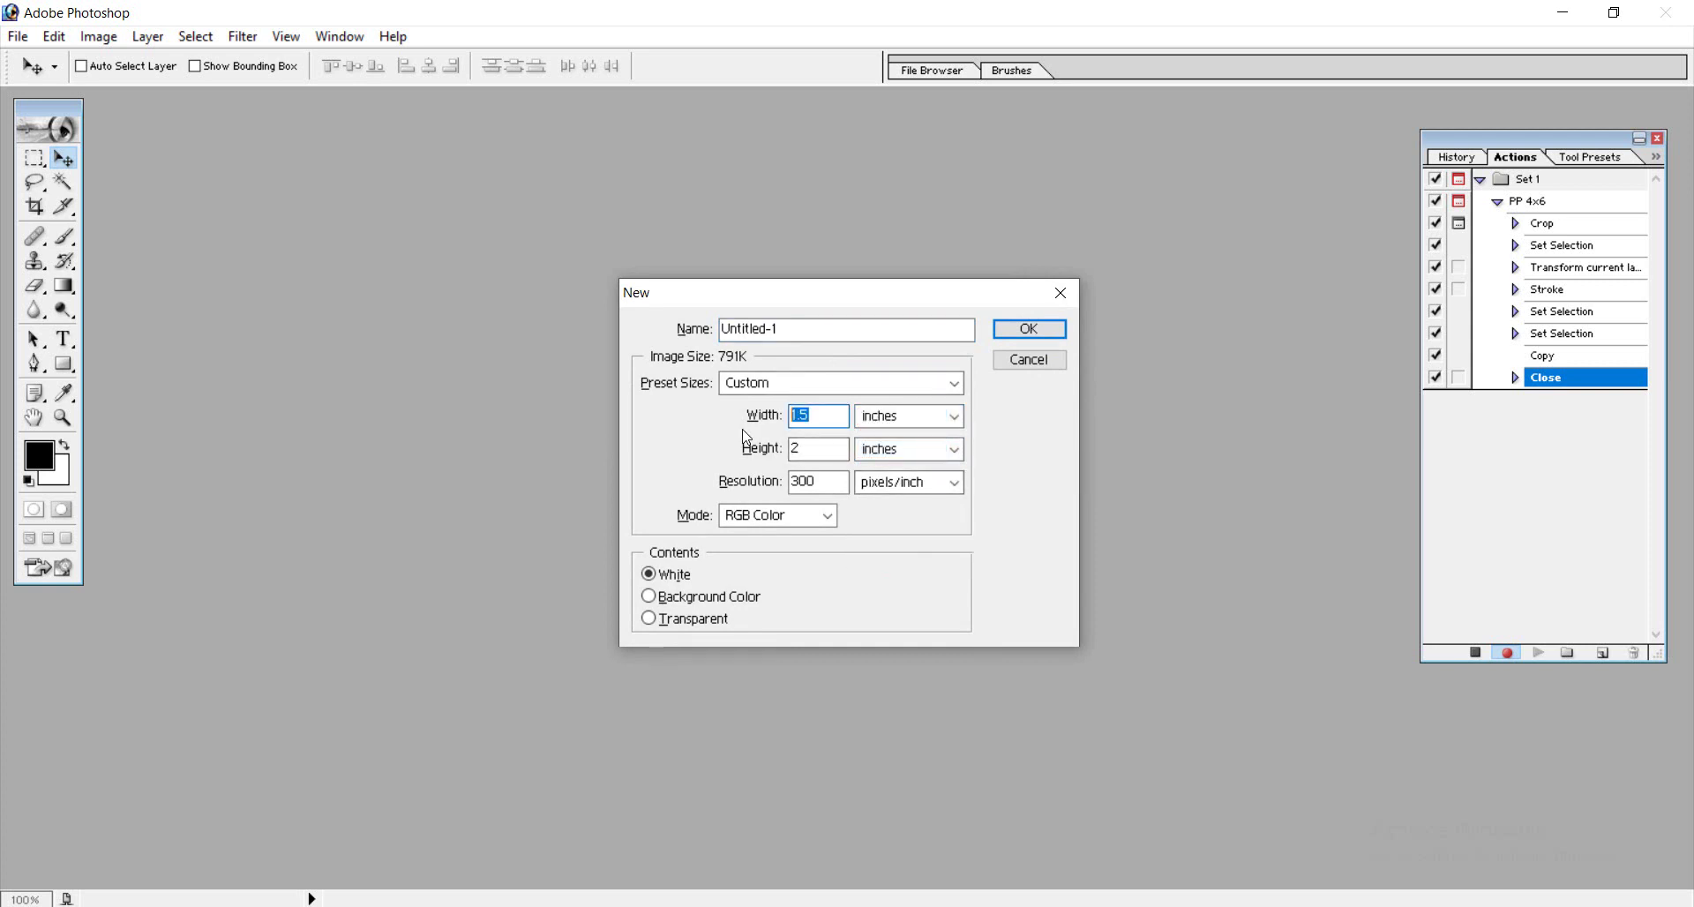
text(6)
key(Tab)
text(4)
key(Return)
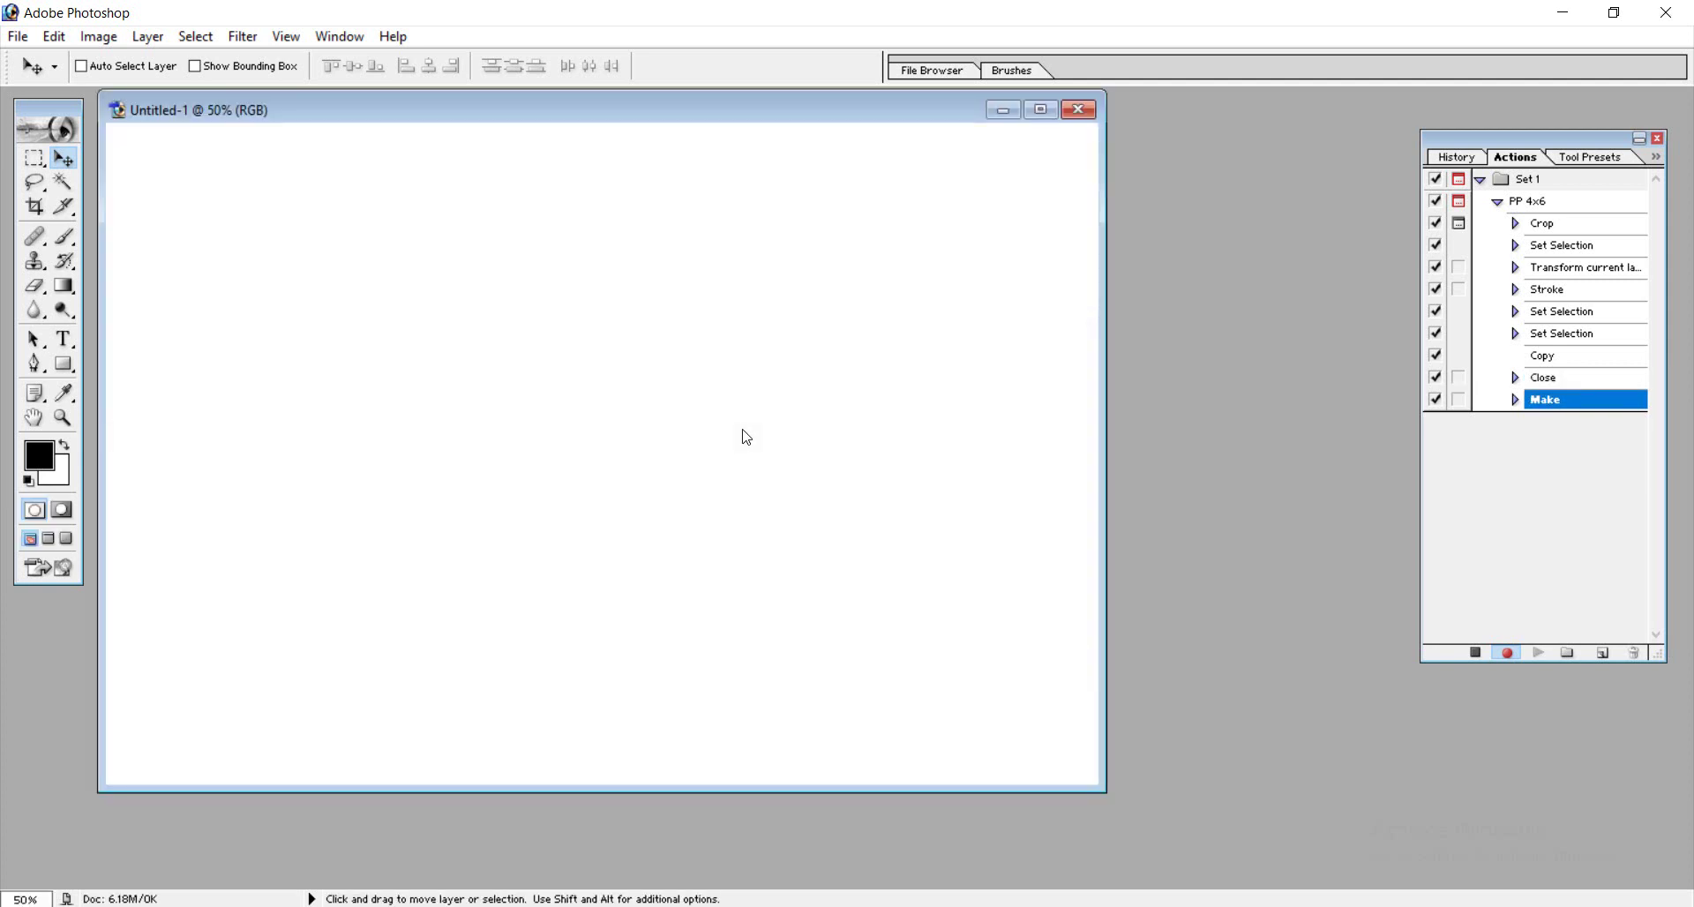
key(ctrl+v)
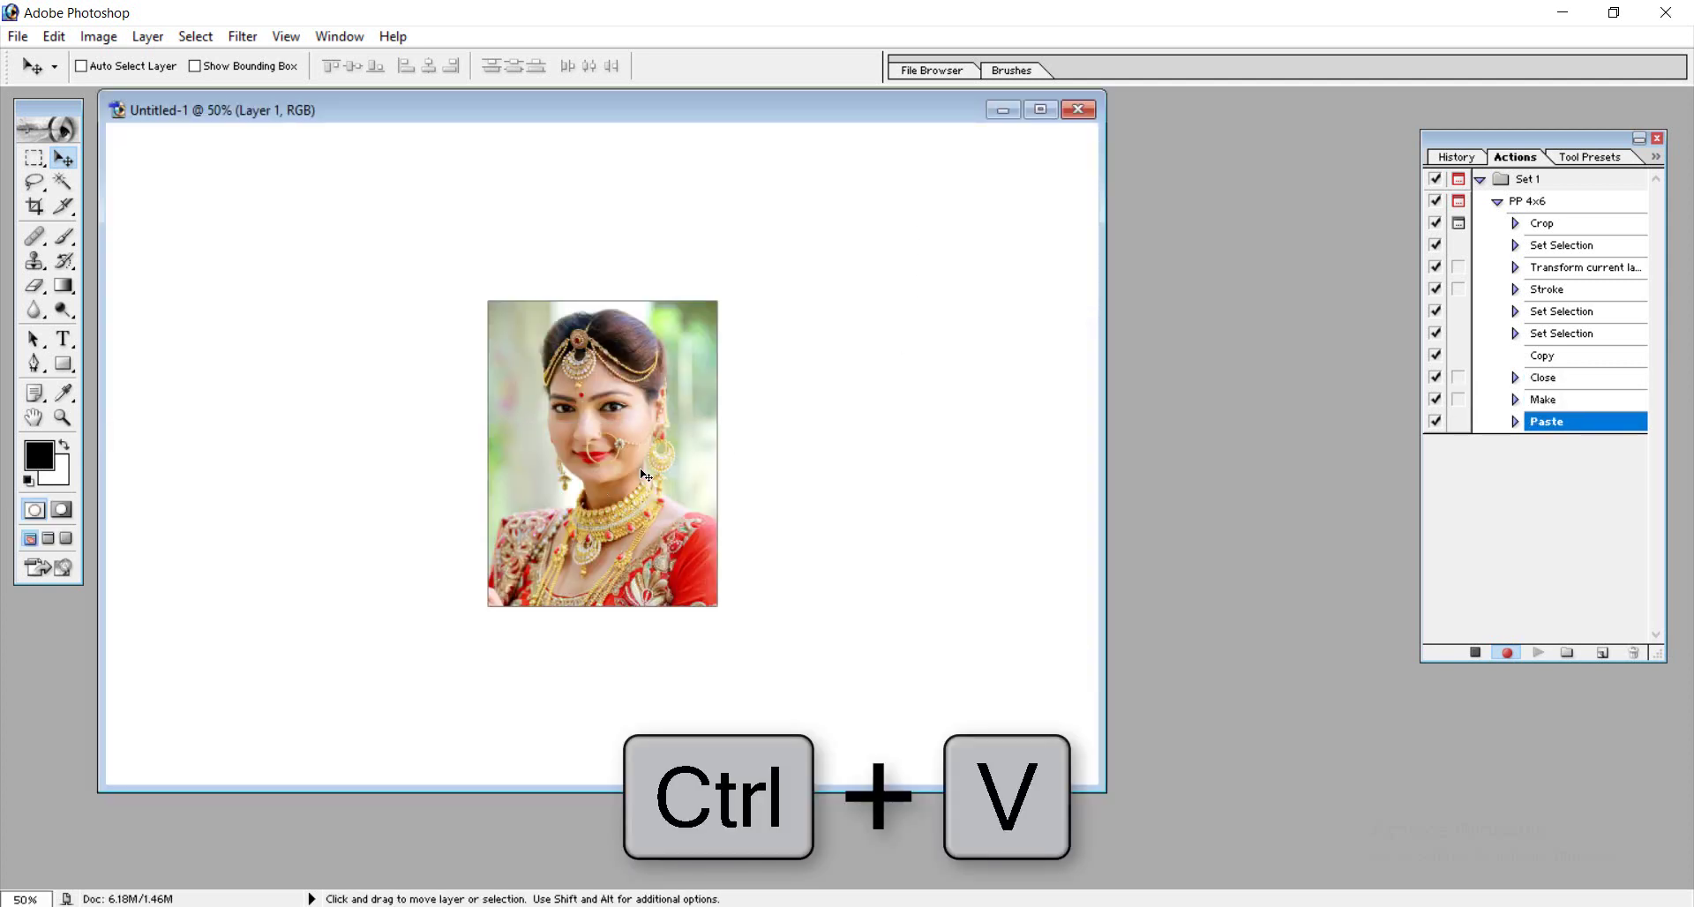
- Move the pasted photo to the top-left corner and place a second copy below it
drag(649, 458, 278, 302)
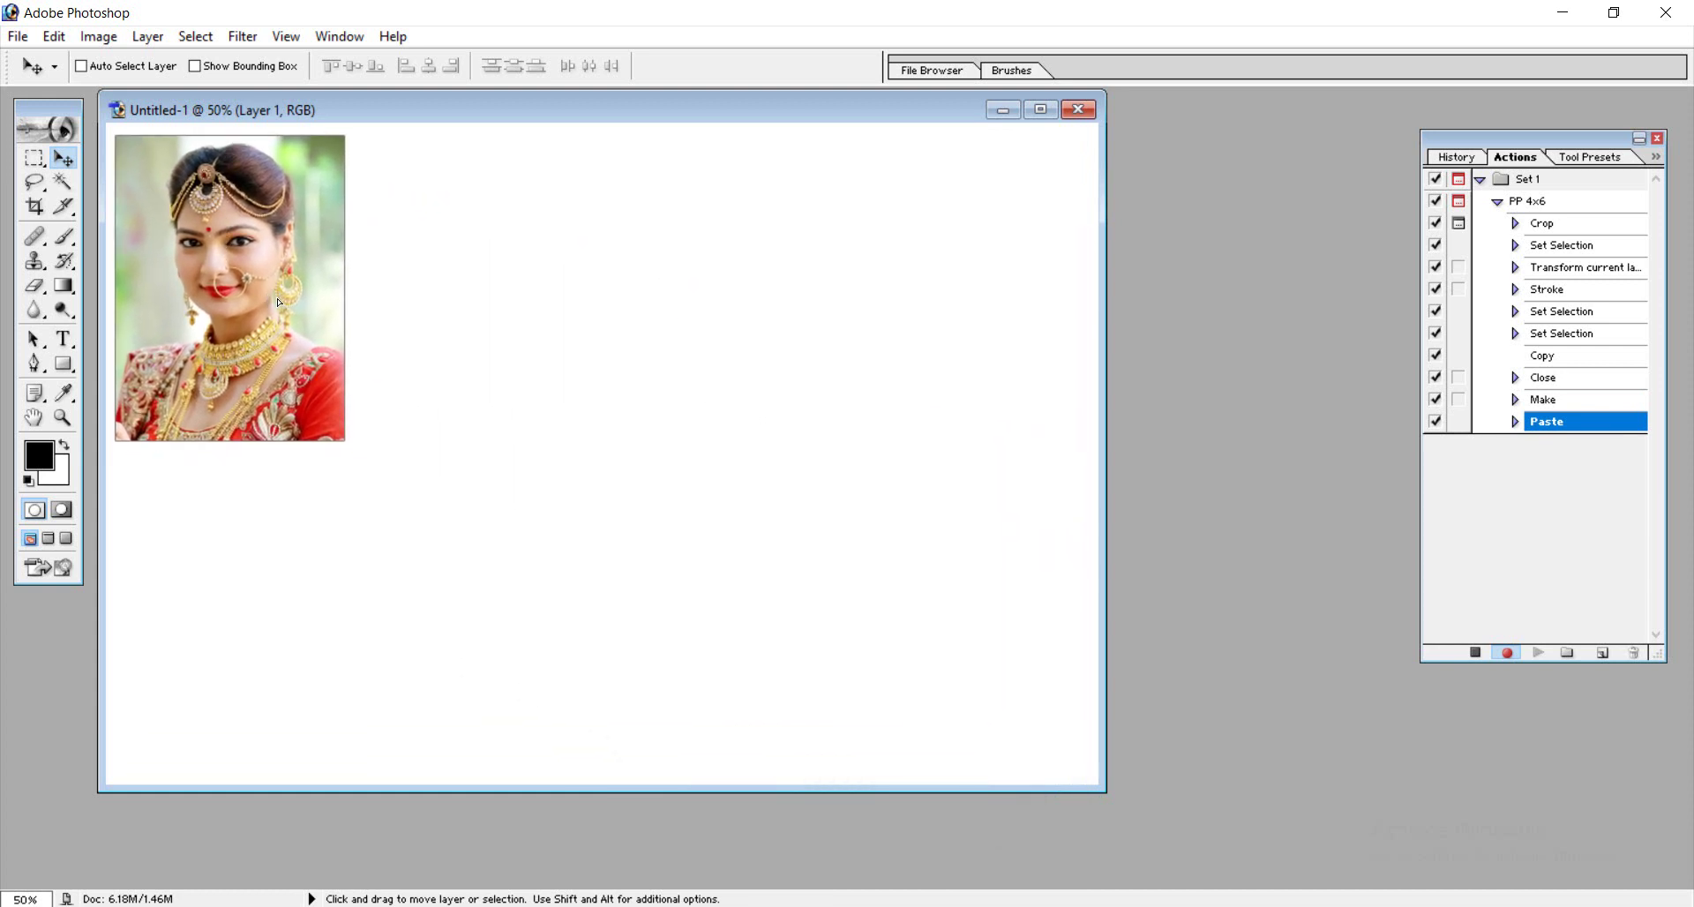
drag(252, 273, 243, 247)
mouse_move(245, 247)
mouse_down()
mouse_move(269, 567)
mouse_move(238, 576)
mouse_up()
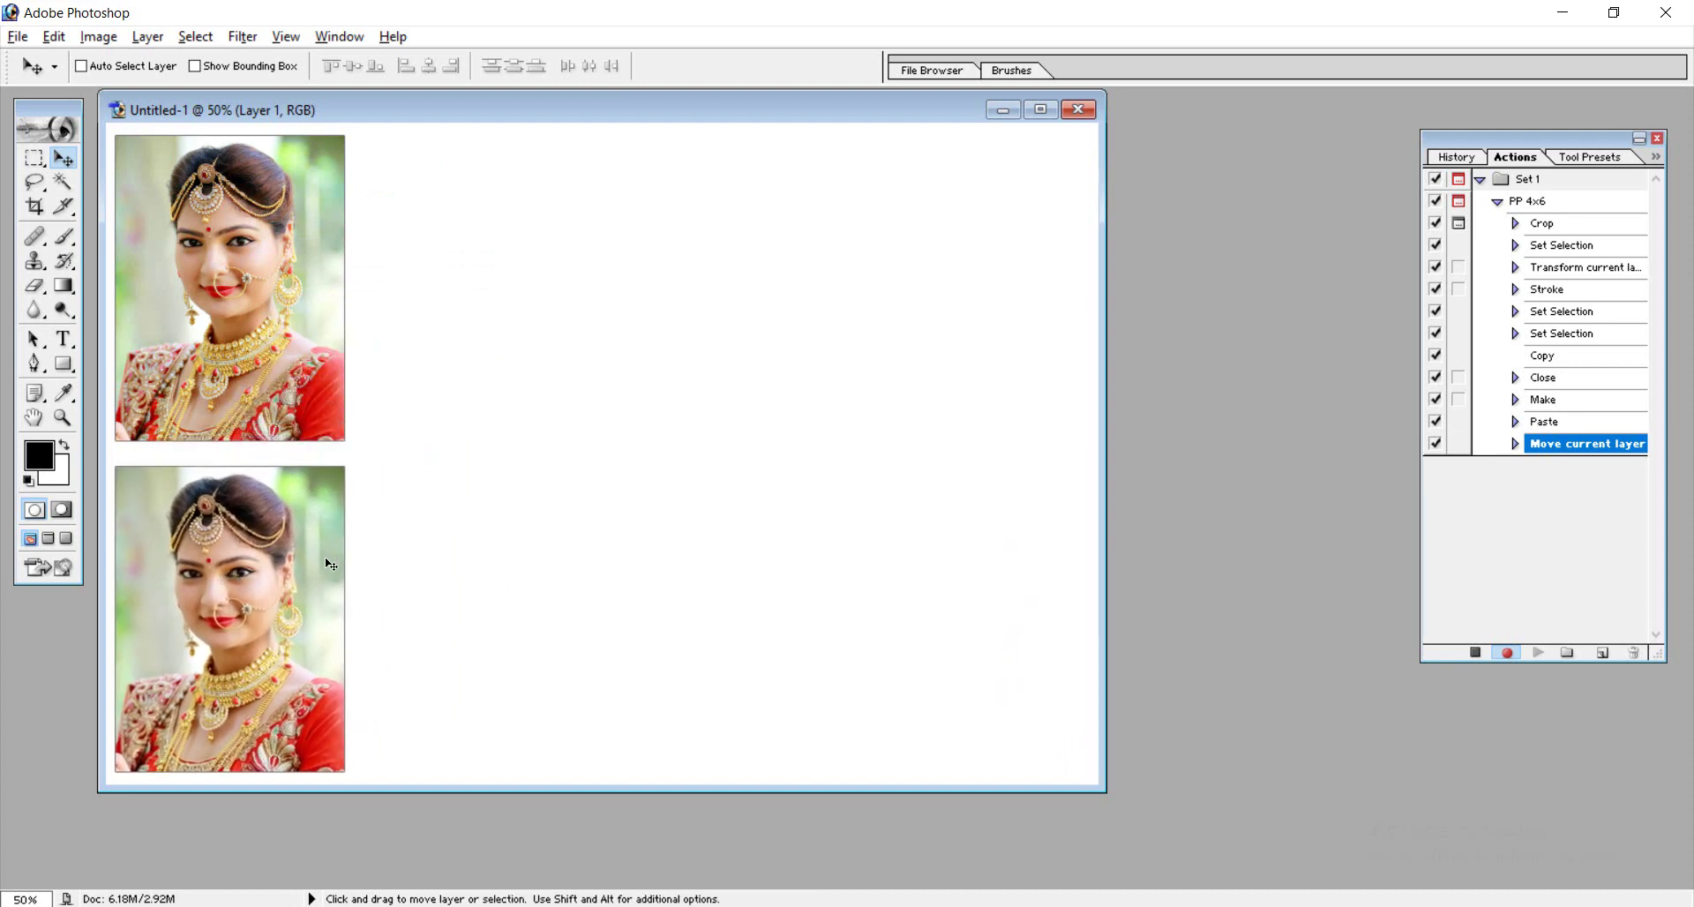
click(339, 36)
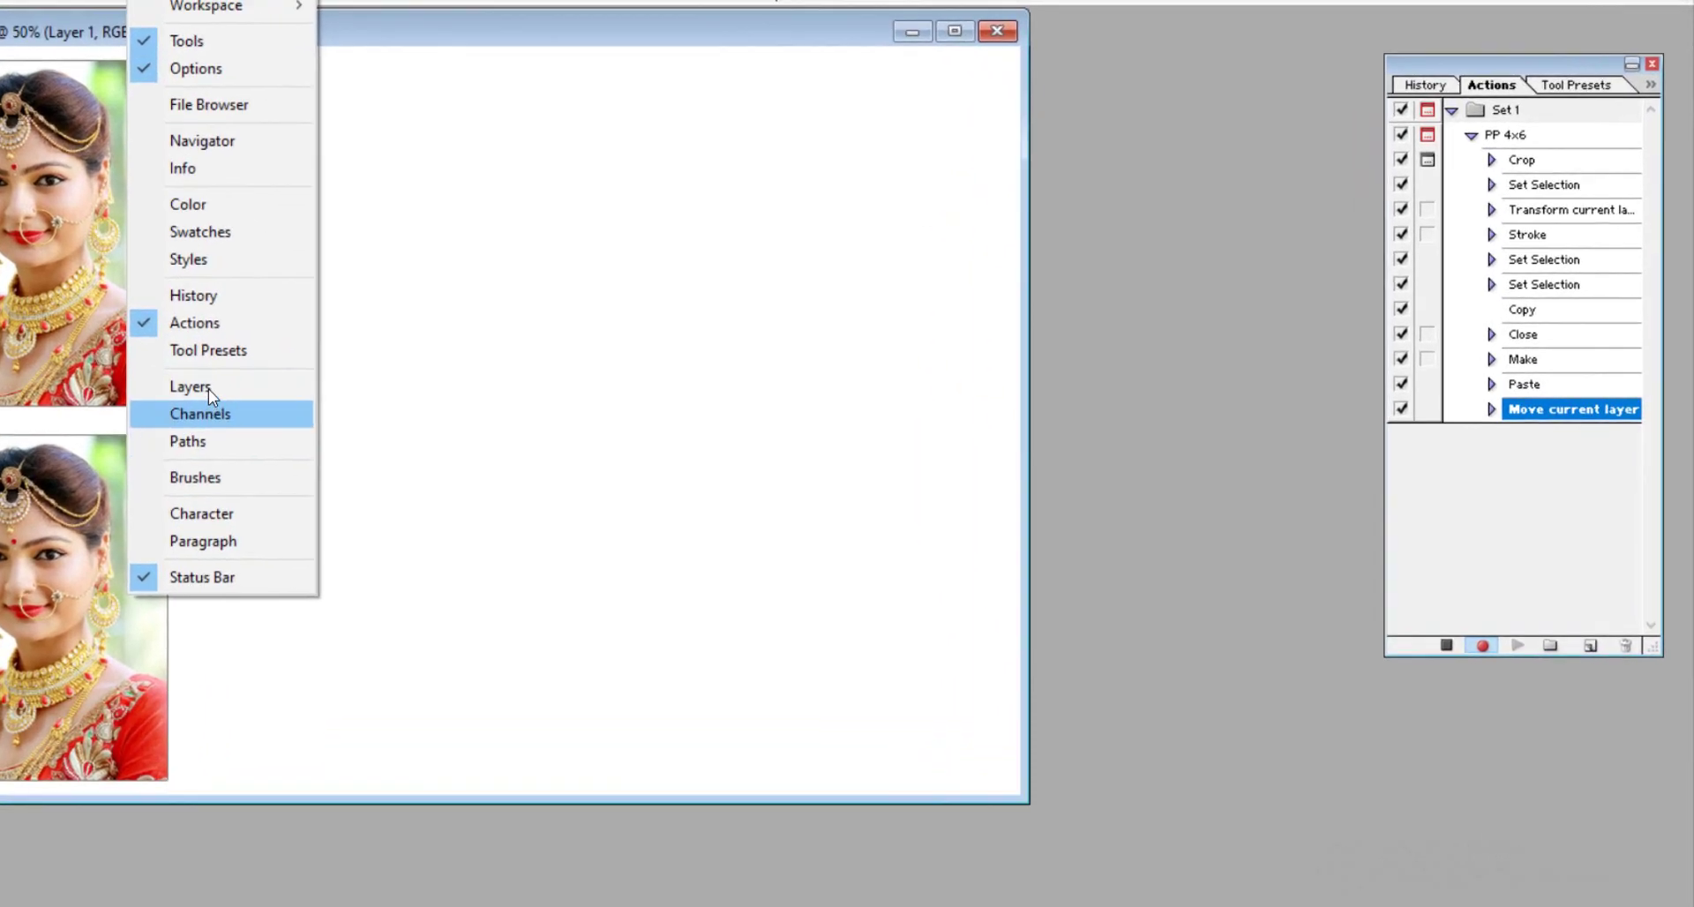
- Merge Layer 1 with Layer 1 copy, then Alt-drag a duplicate pair to the right
click(365, 424)
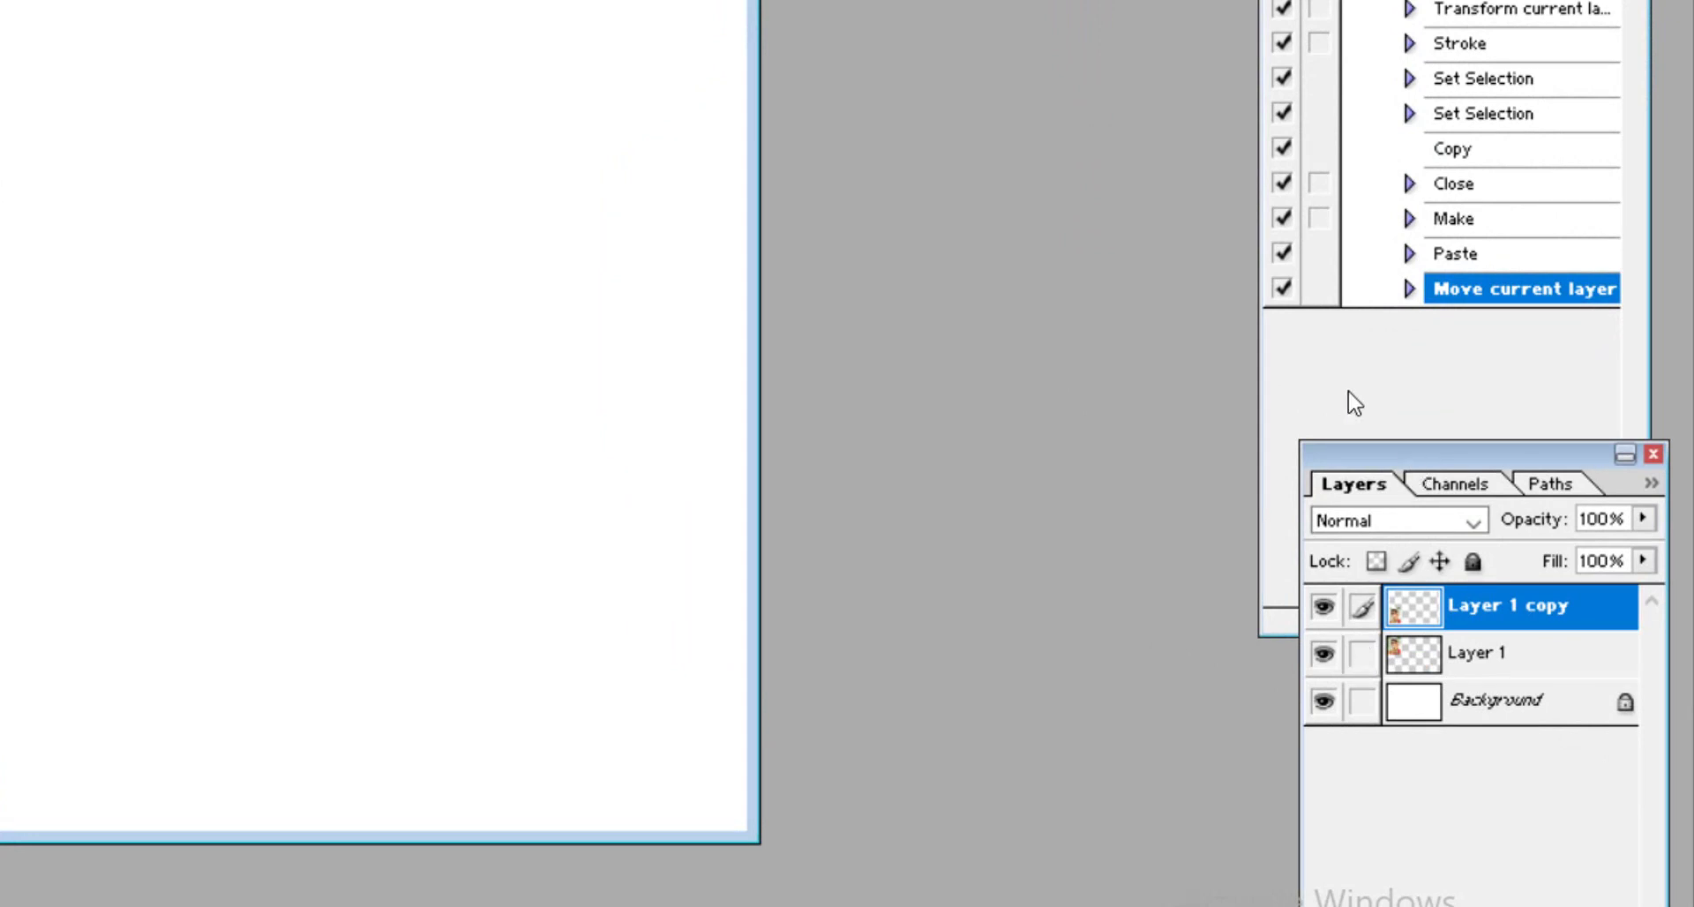
drag(1359, 455, 1285, 360)
click(1289, 559)
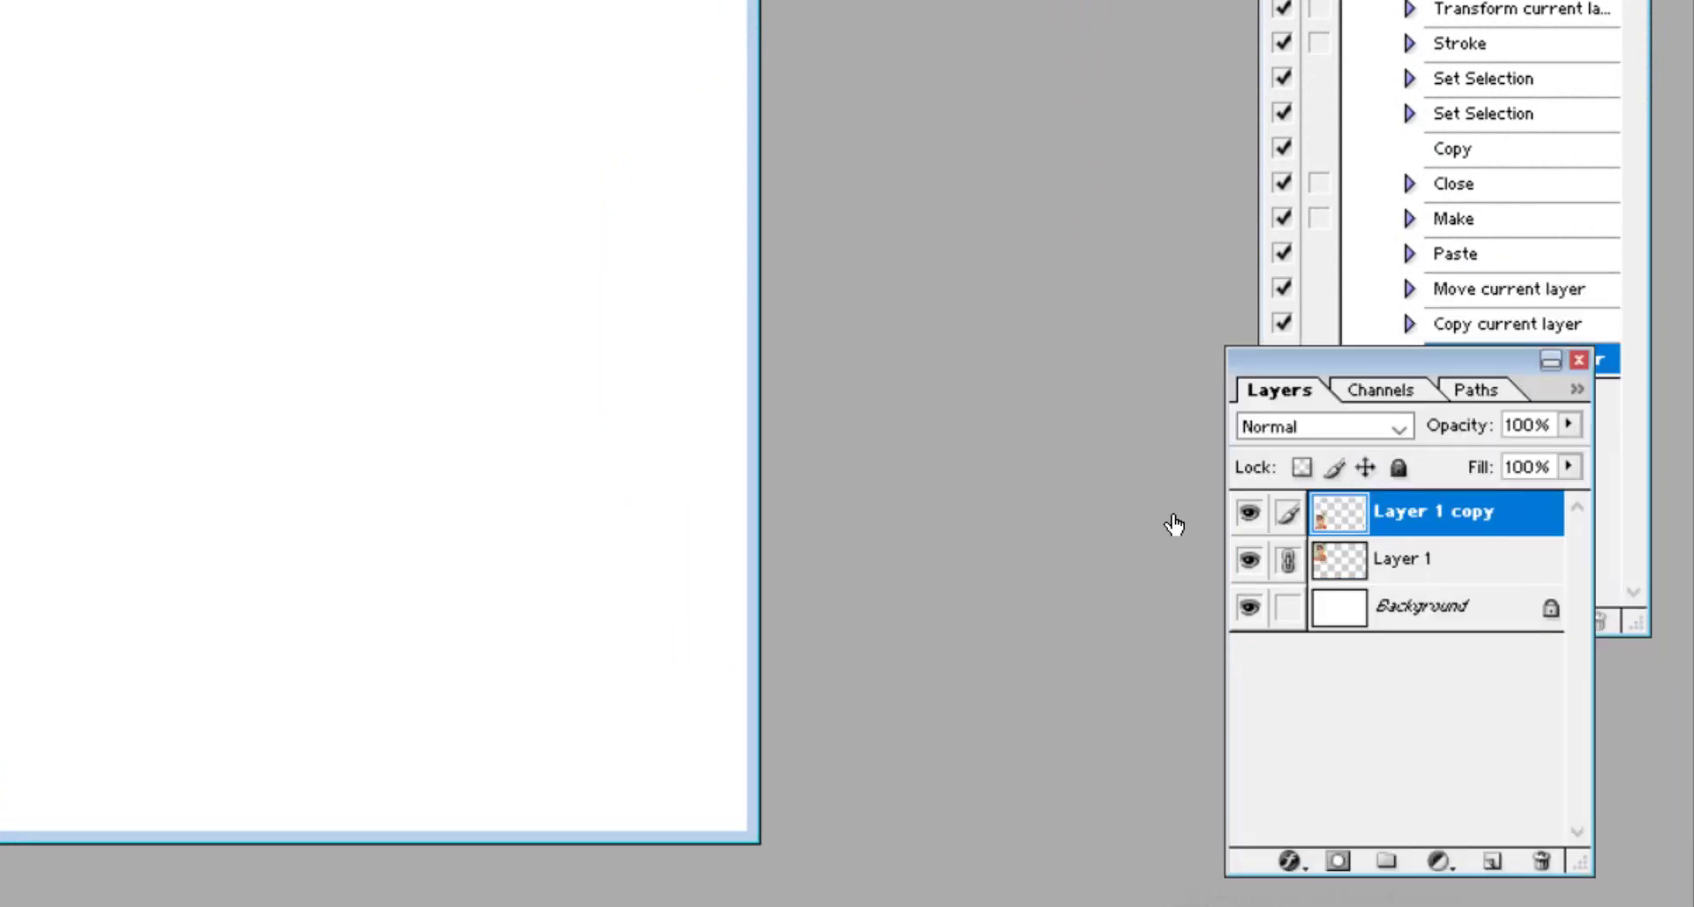
key(ctrl+e)
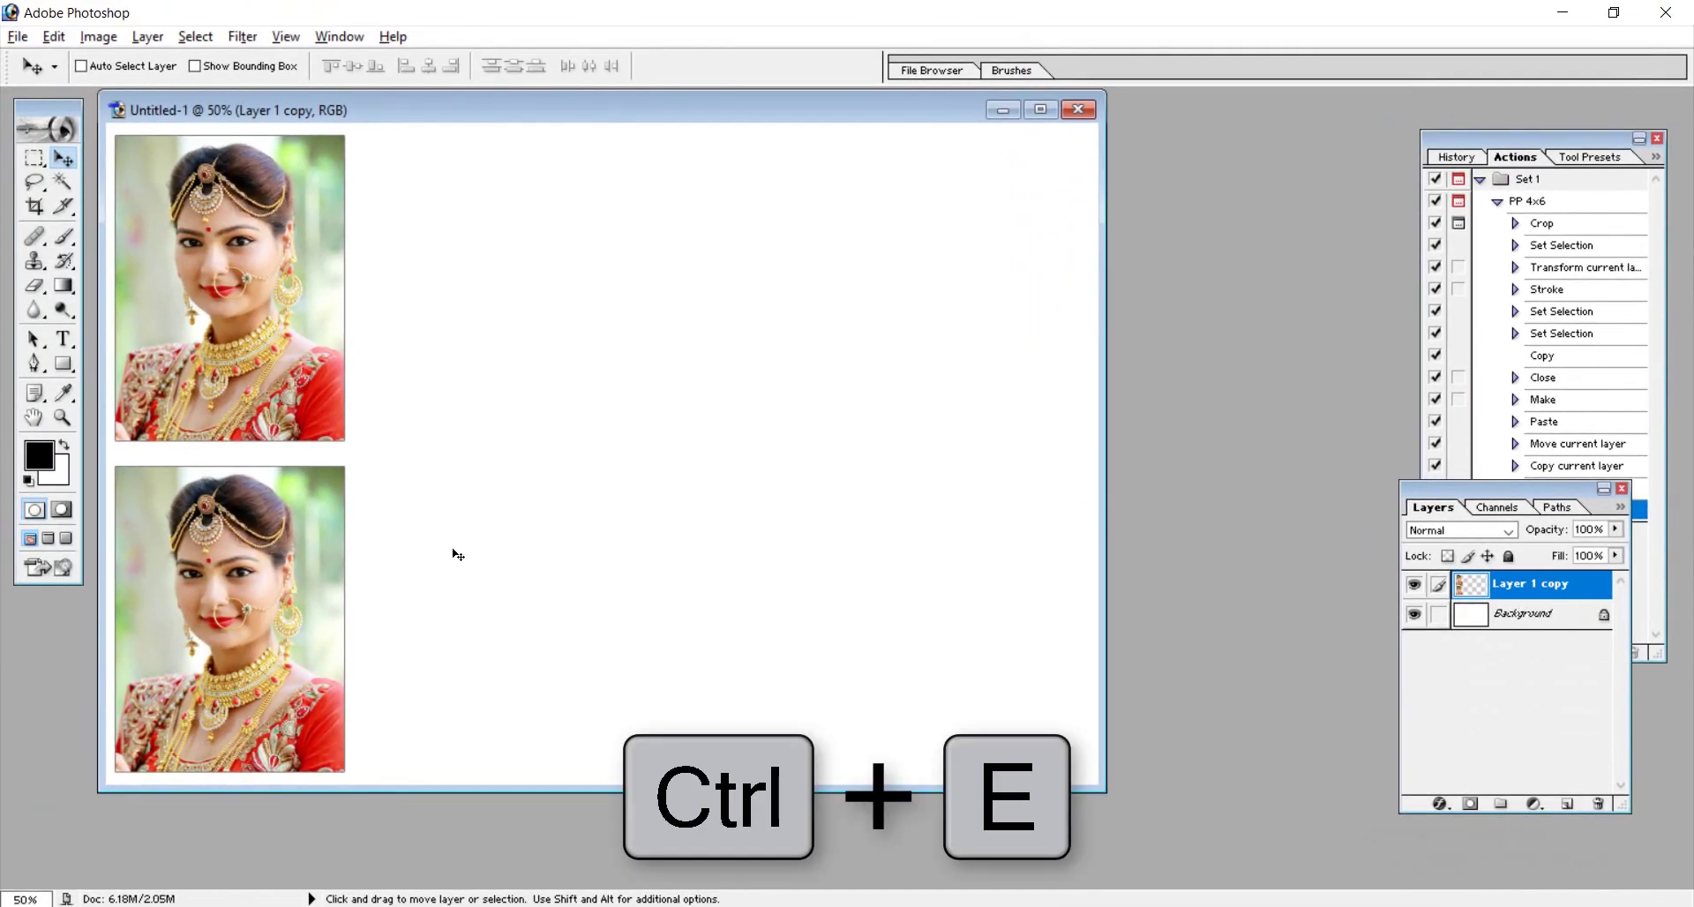
mouse_move(258, 537)
mouse_down()
mouse_move(723, 543)
mouse_move(909, 521)
mouse_move(952, 537)
mouse_up()
- Drop the fourth photo pair and shift the right column slightly left
alt+click(956, 535)
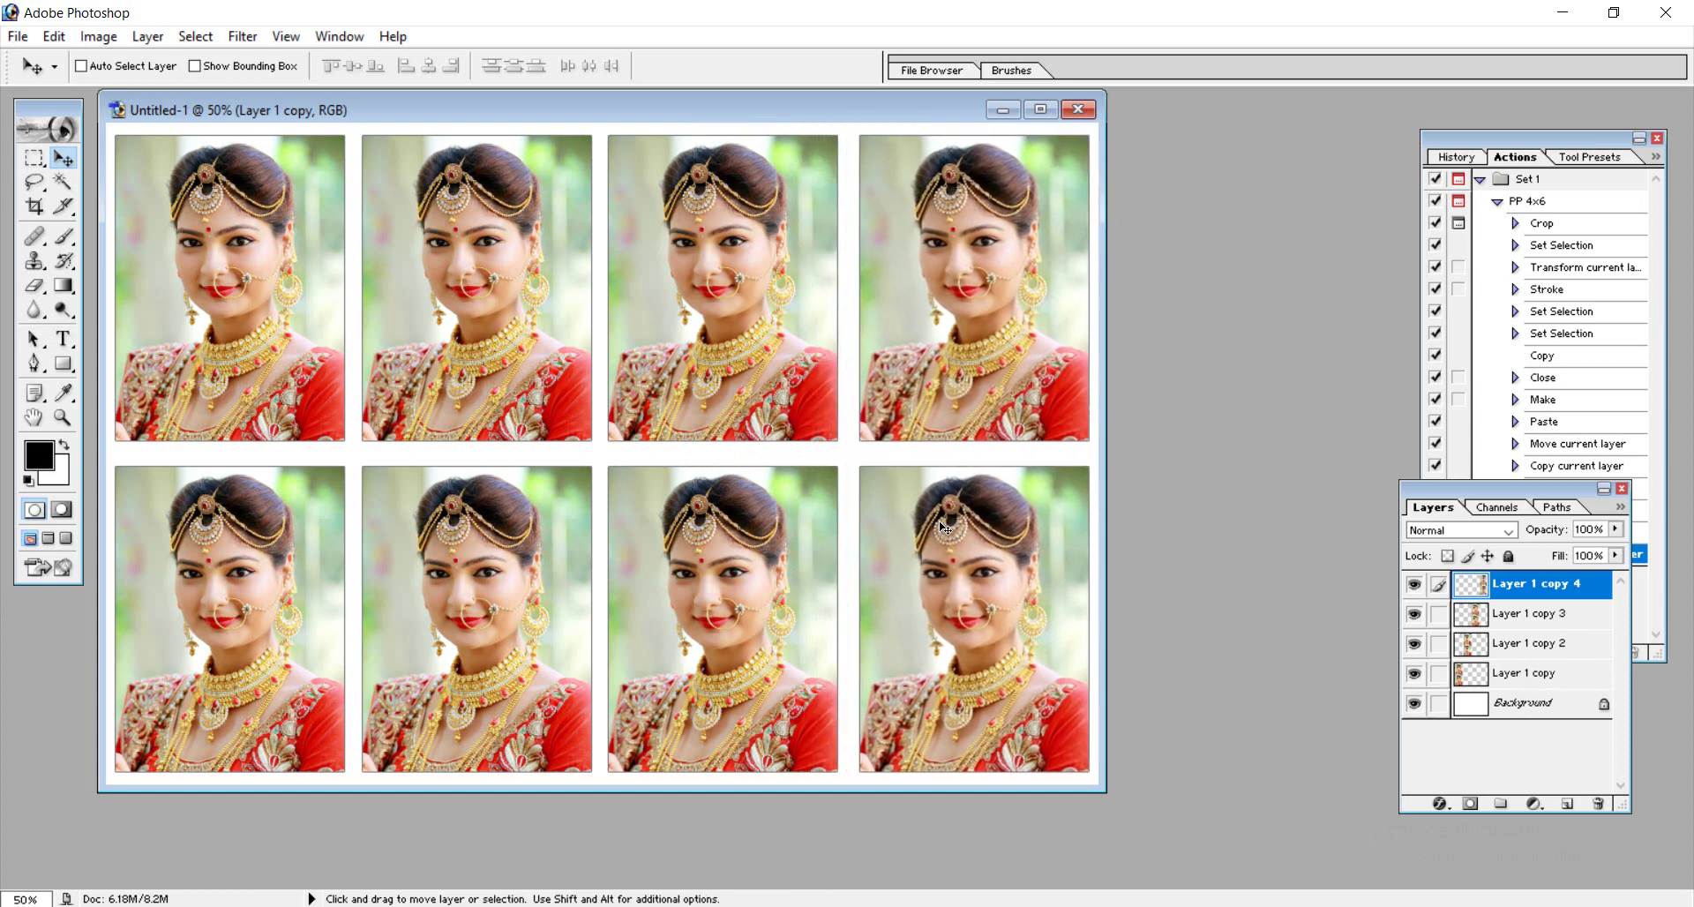
key(ctrl+minus)
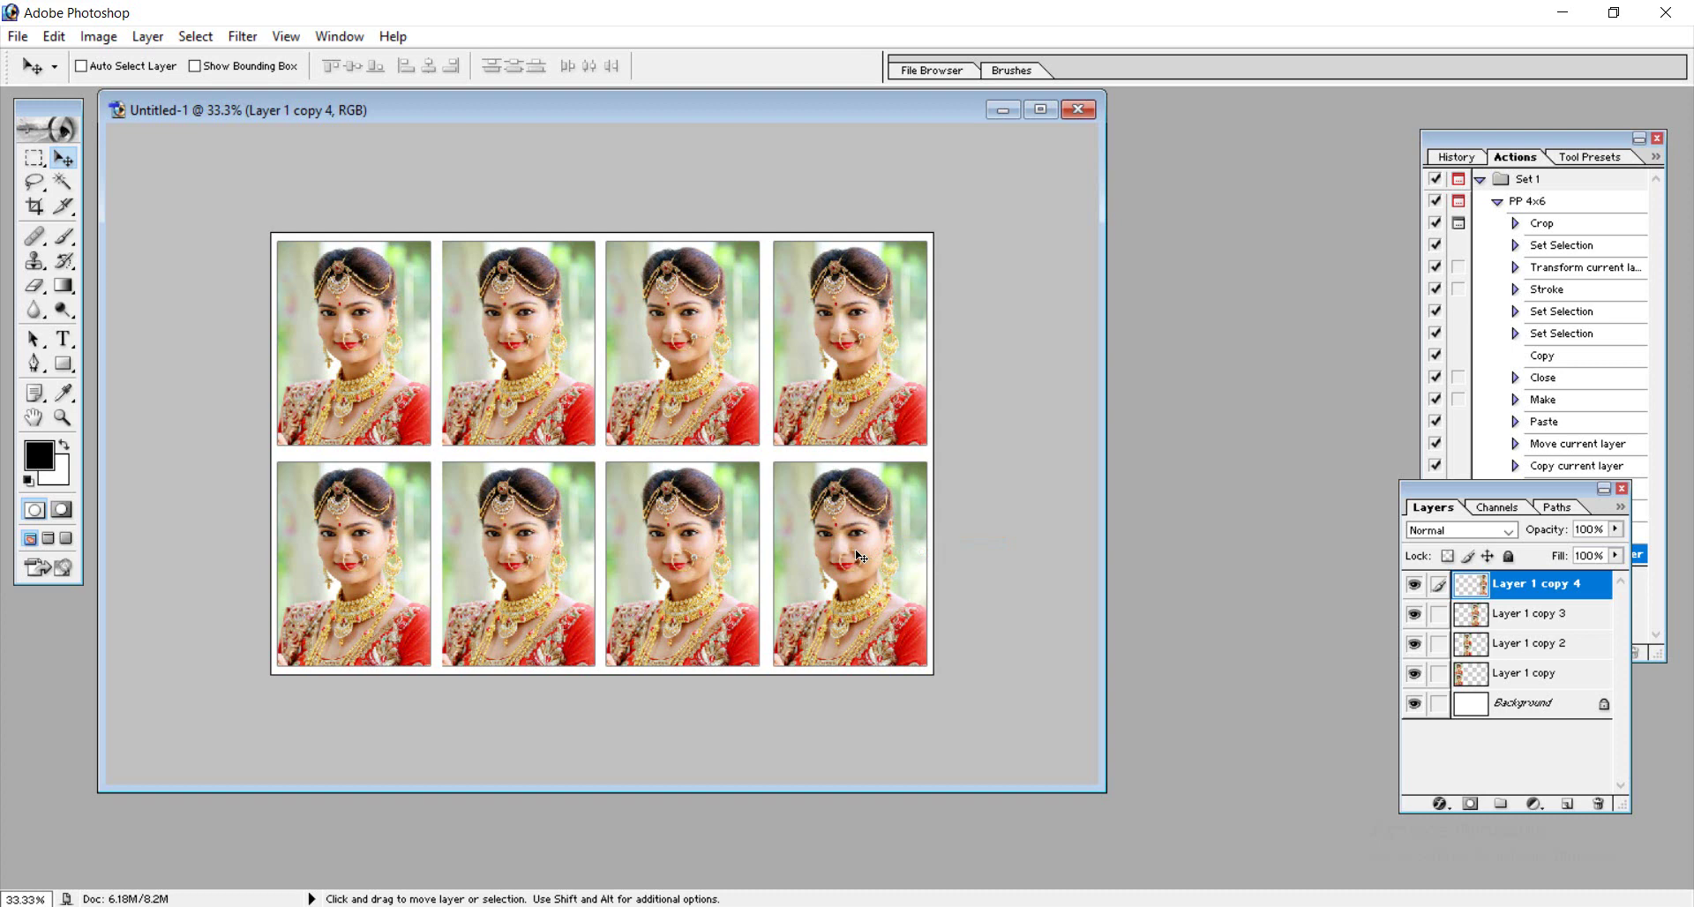
drag(857, 555, 432, 327)
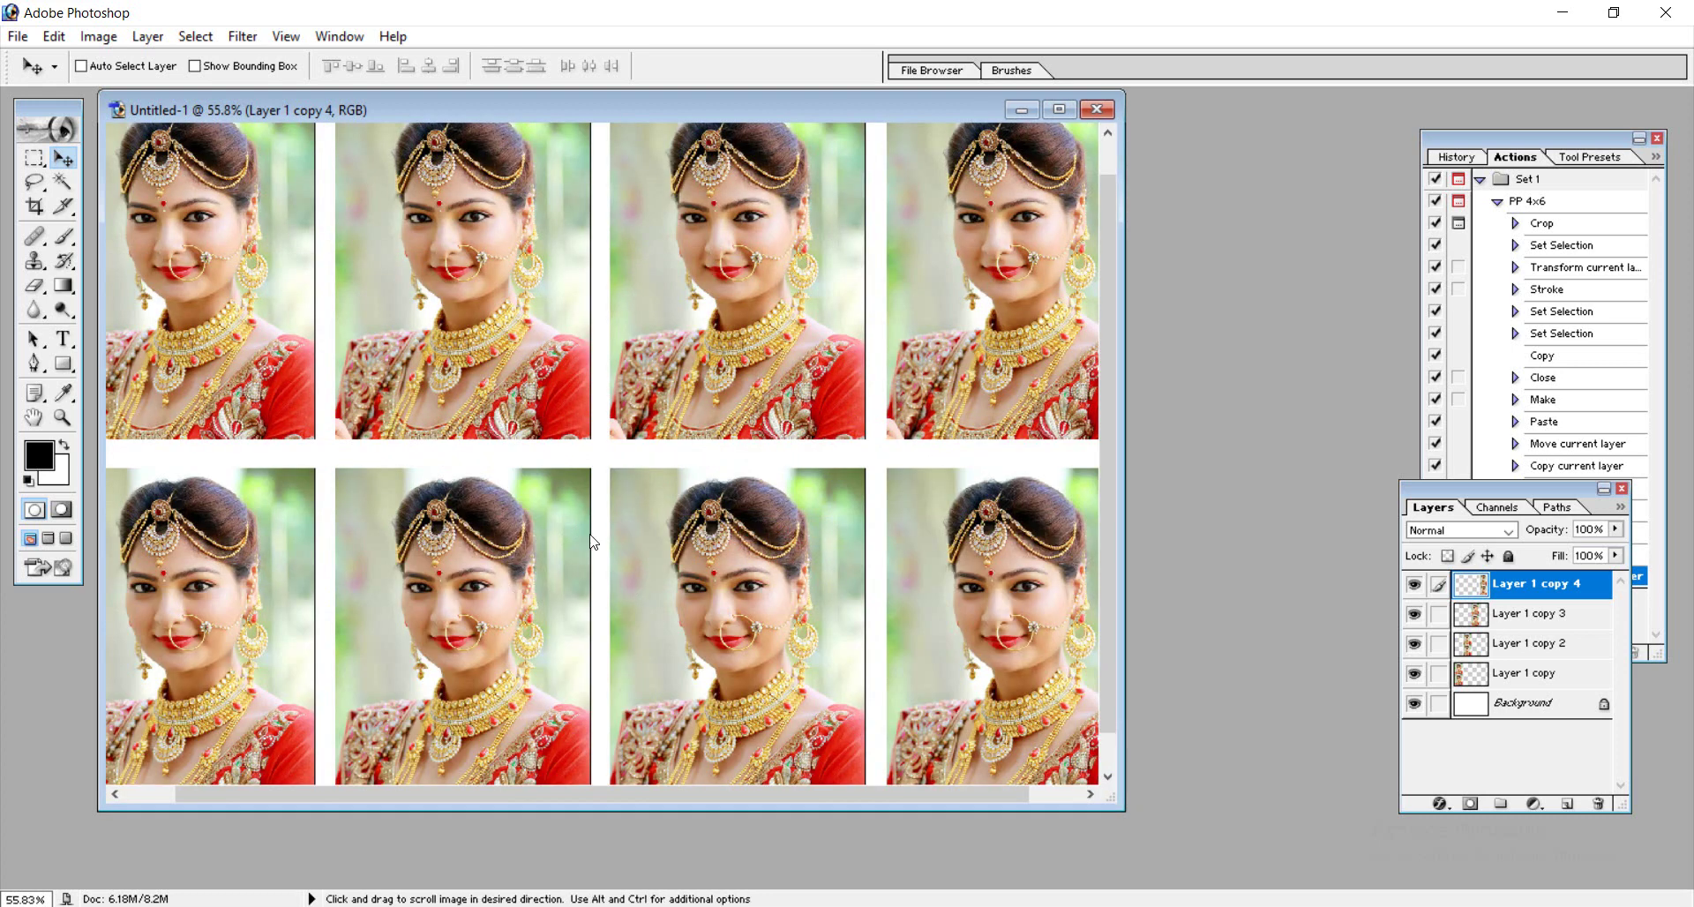
key(ctrl+minus)
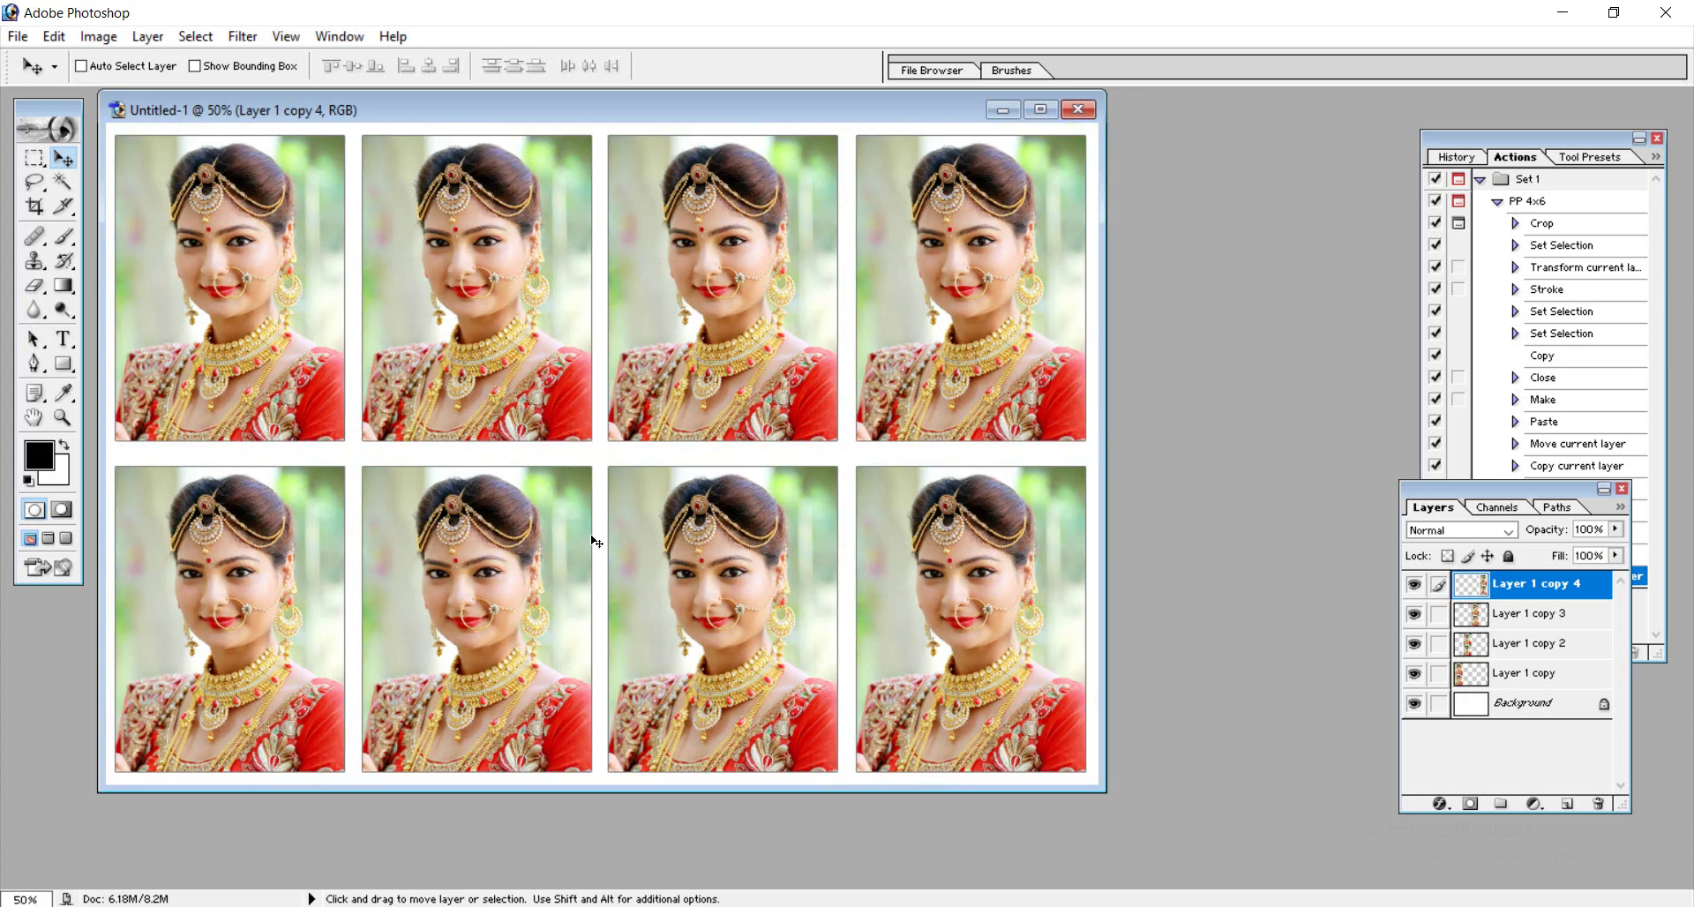
- Nudge the left and third photo columns right so the spacing is even
ctrl+click(230, 554)
key(Right)
key(Right)
key(Right)
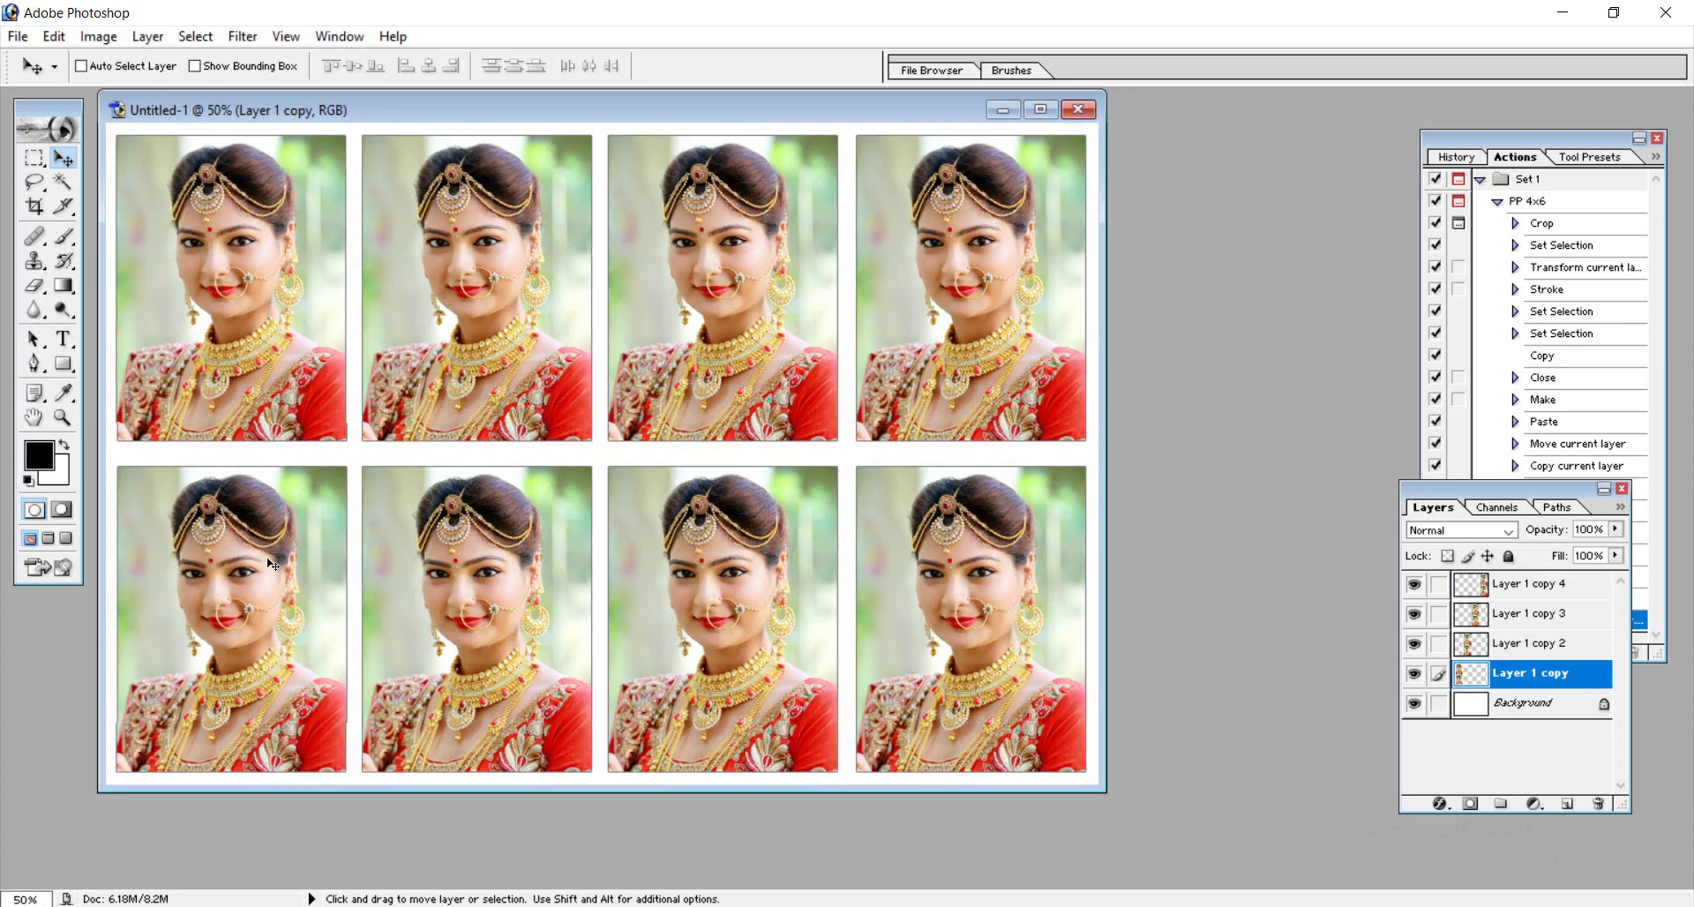
key(Right)
key(Right)
key(Right)
right_click(706, 593)
click(732, 601)
key(Right)
key(Right)
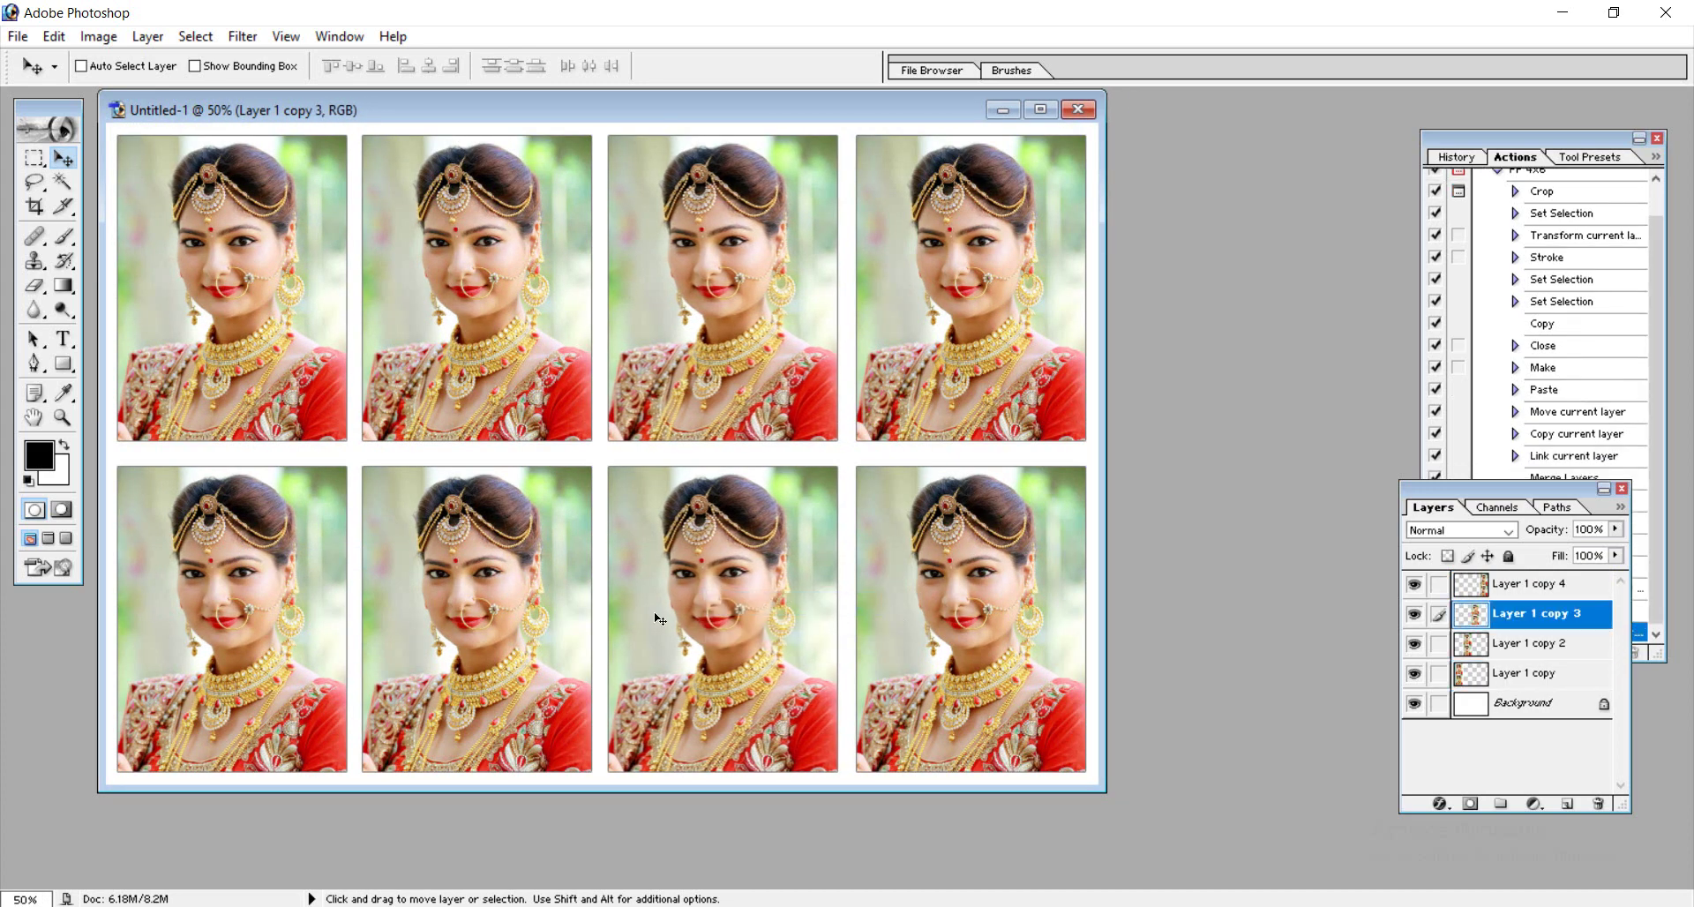
right_click(544, 634)
click(565, 636)
key(Right)
key(Right)
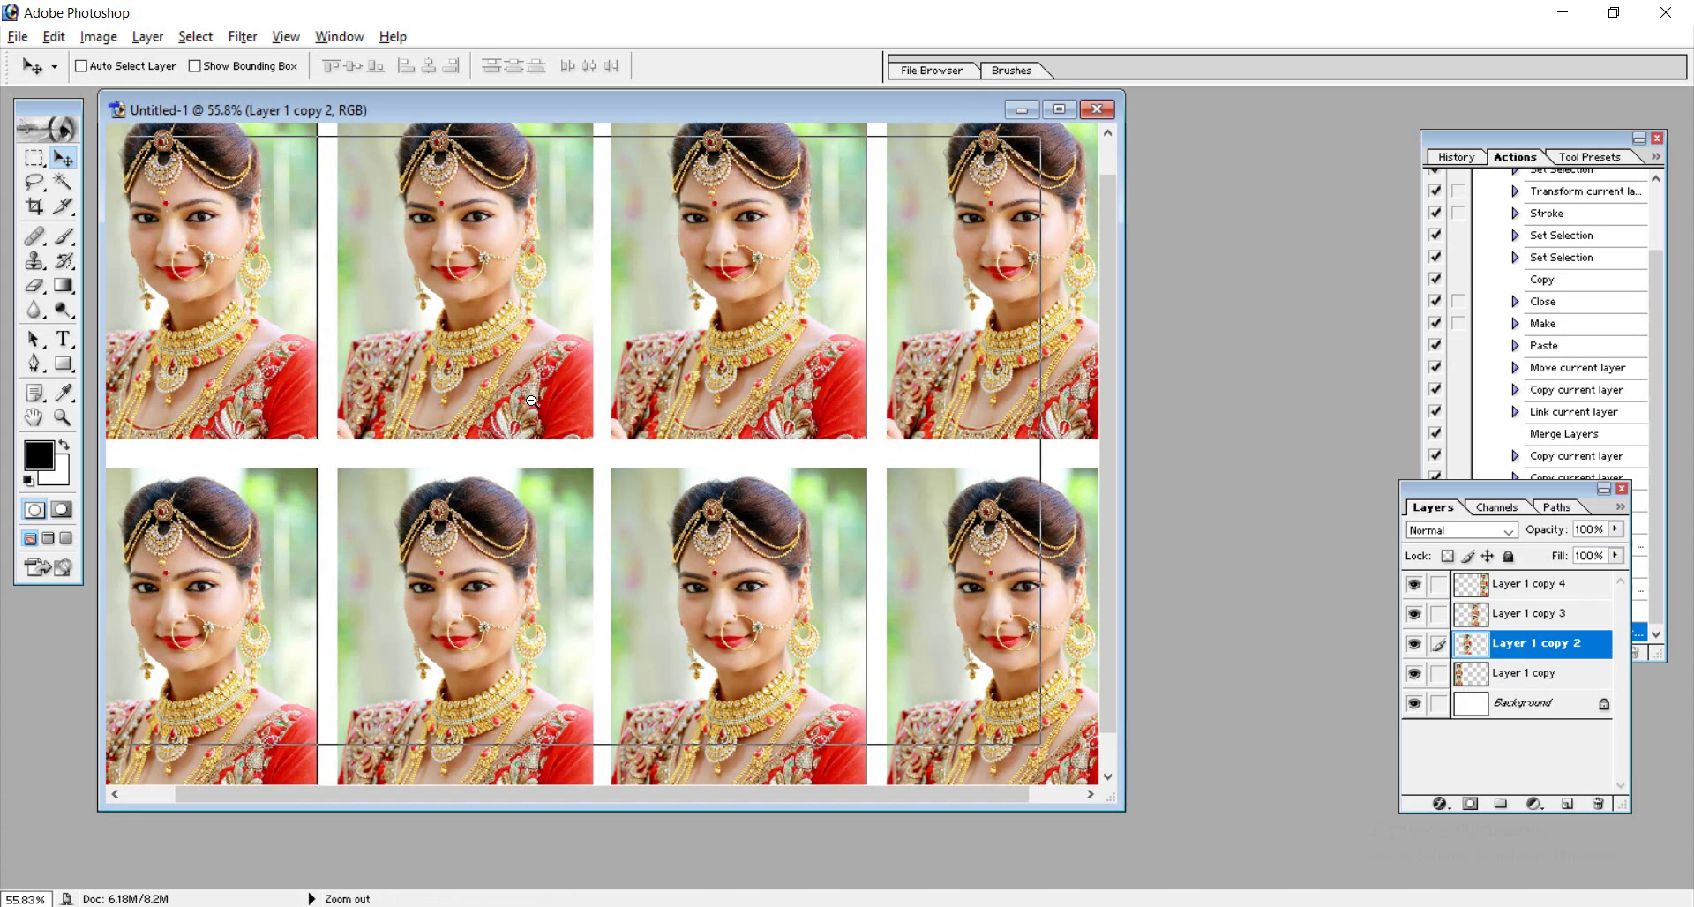
- Fit the sheet on screen to check spacing, then merge all visible layers
key(ctrl+minus)
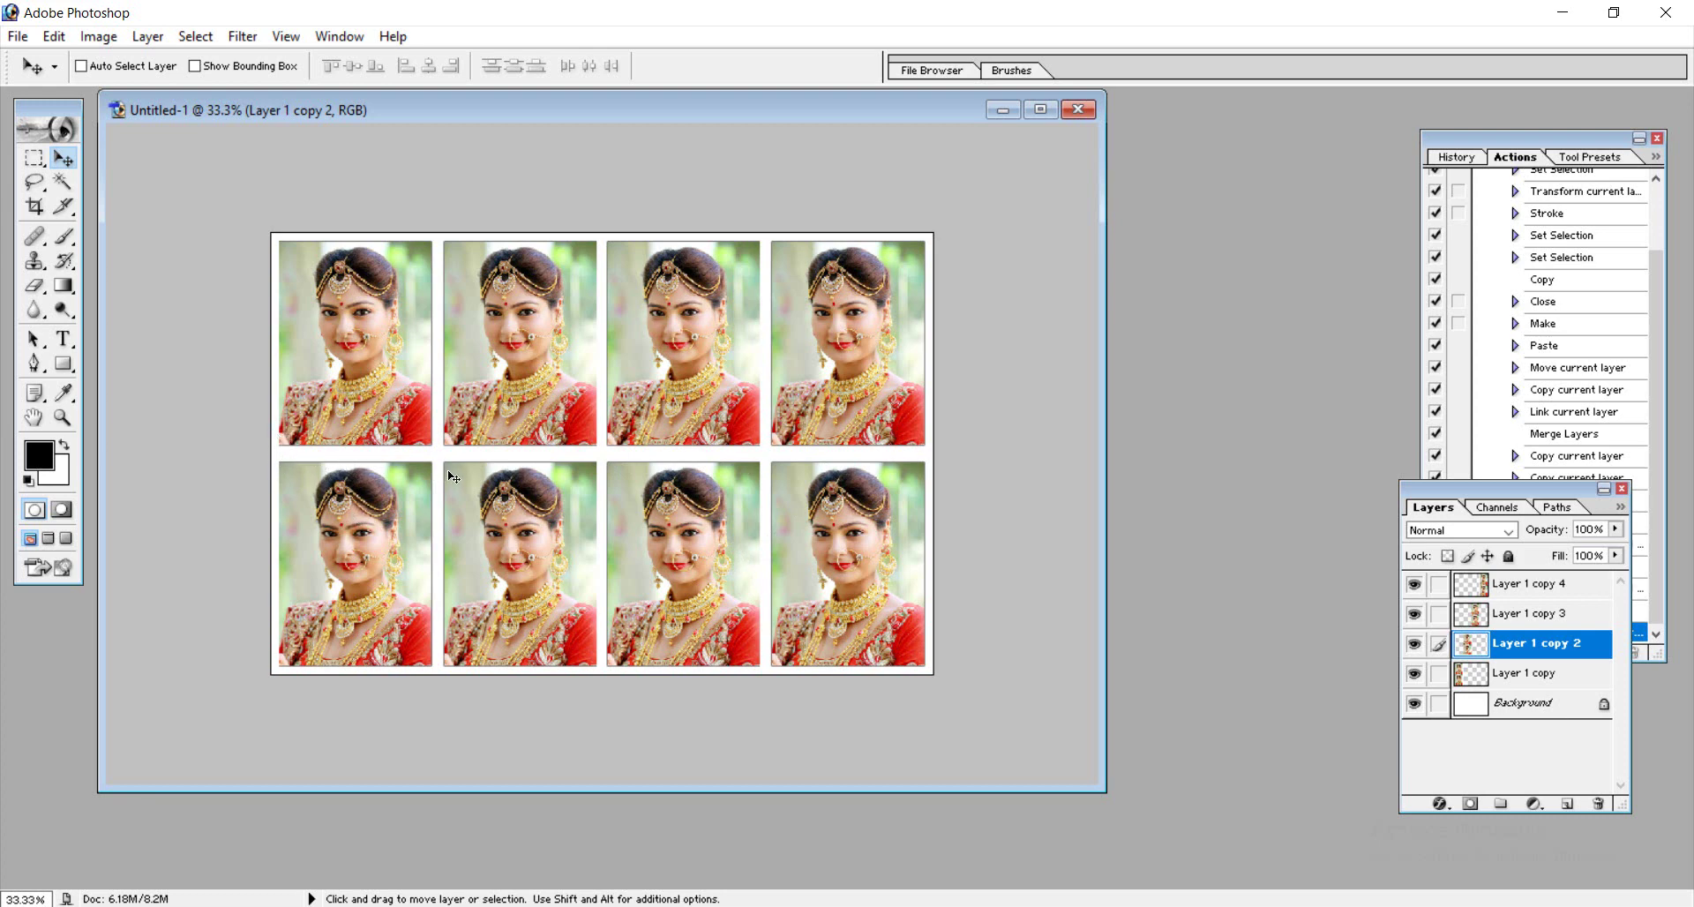
right_click(540, 457)
click(582, 469)
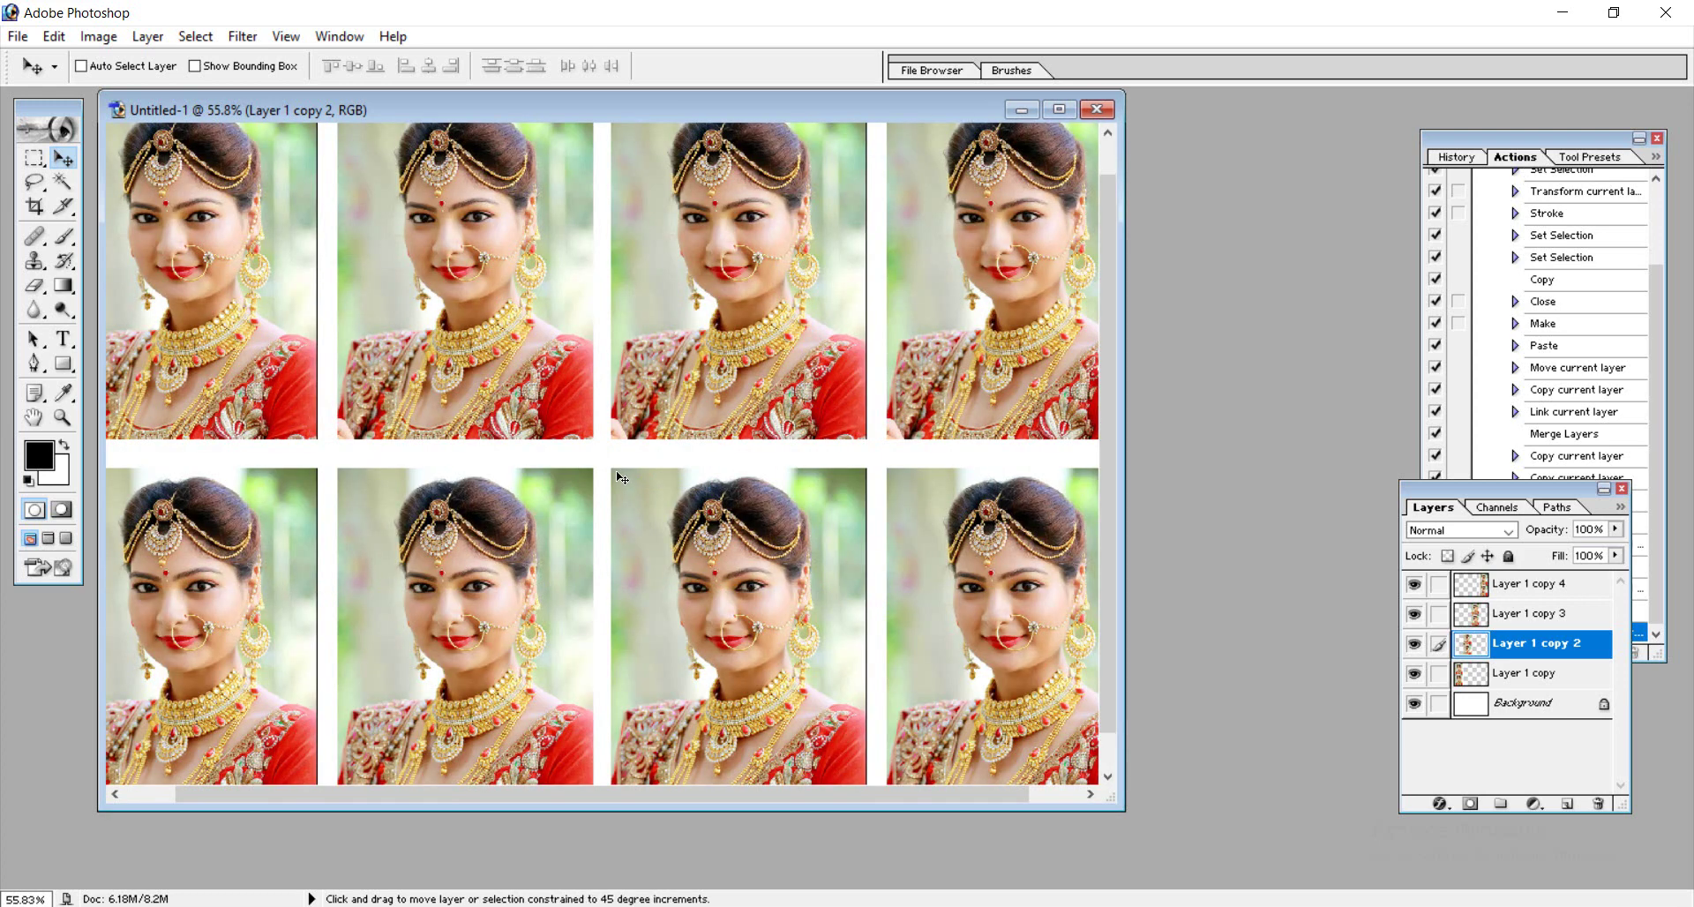
key(ctrl+shift+e)
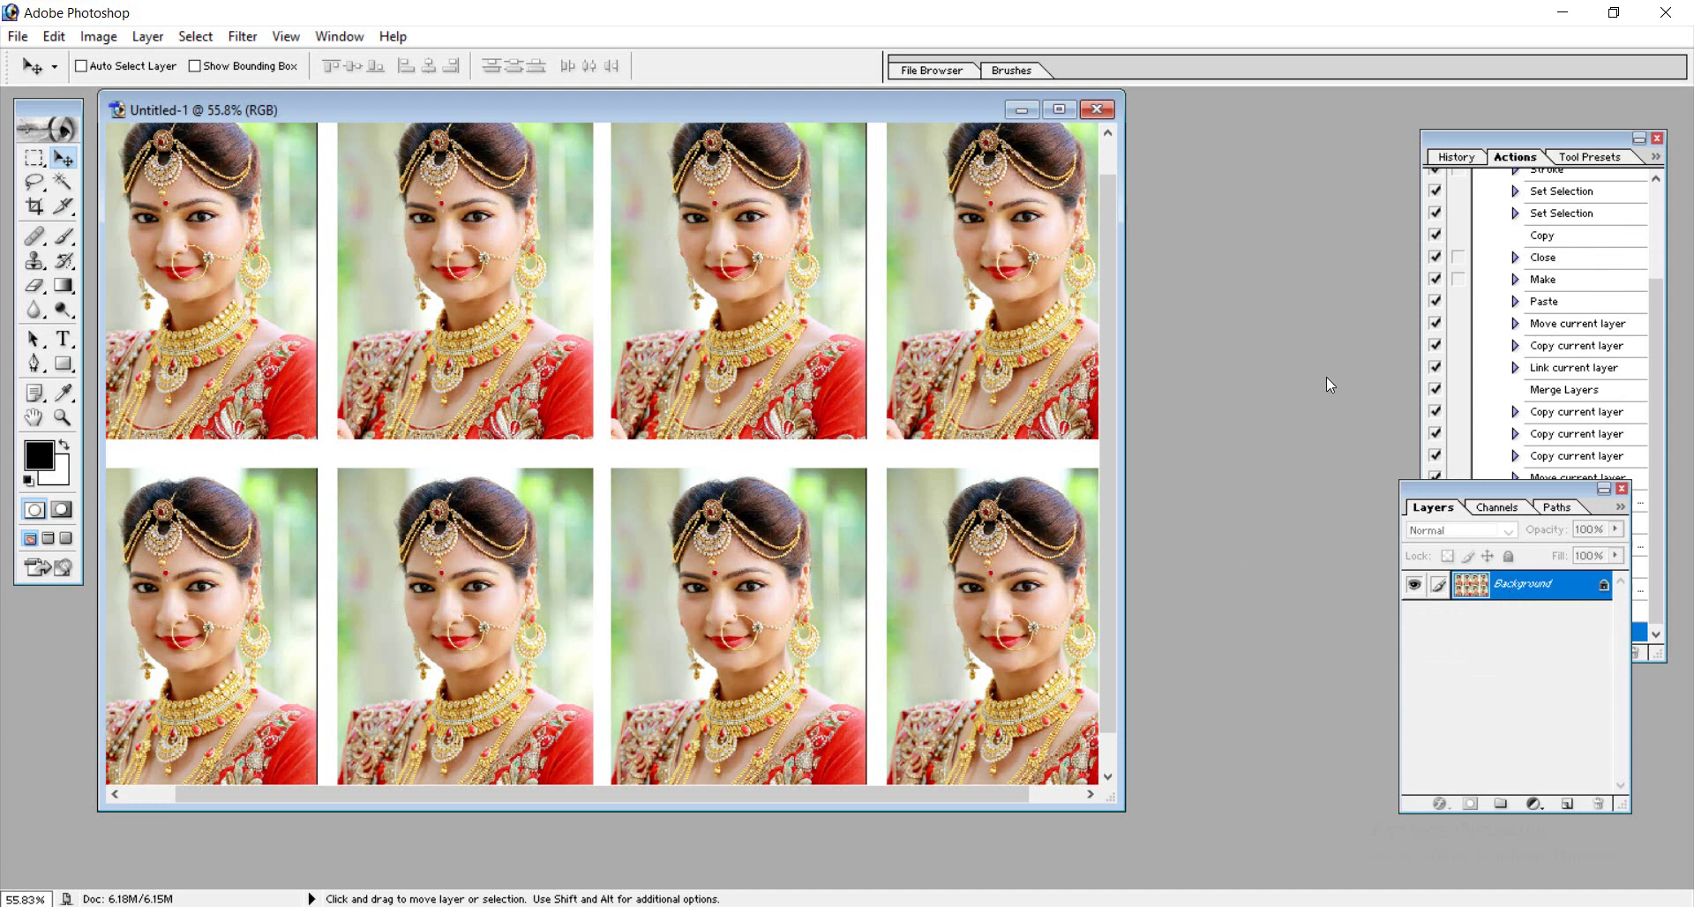
- Stop recording the action and close the photo sheet without saving
drag(1555, 491, 1326, 378)
click(1475, 653)
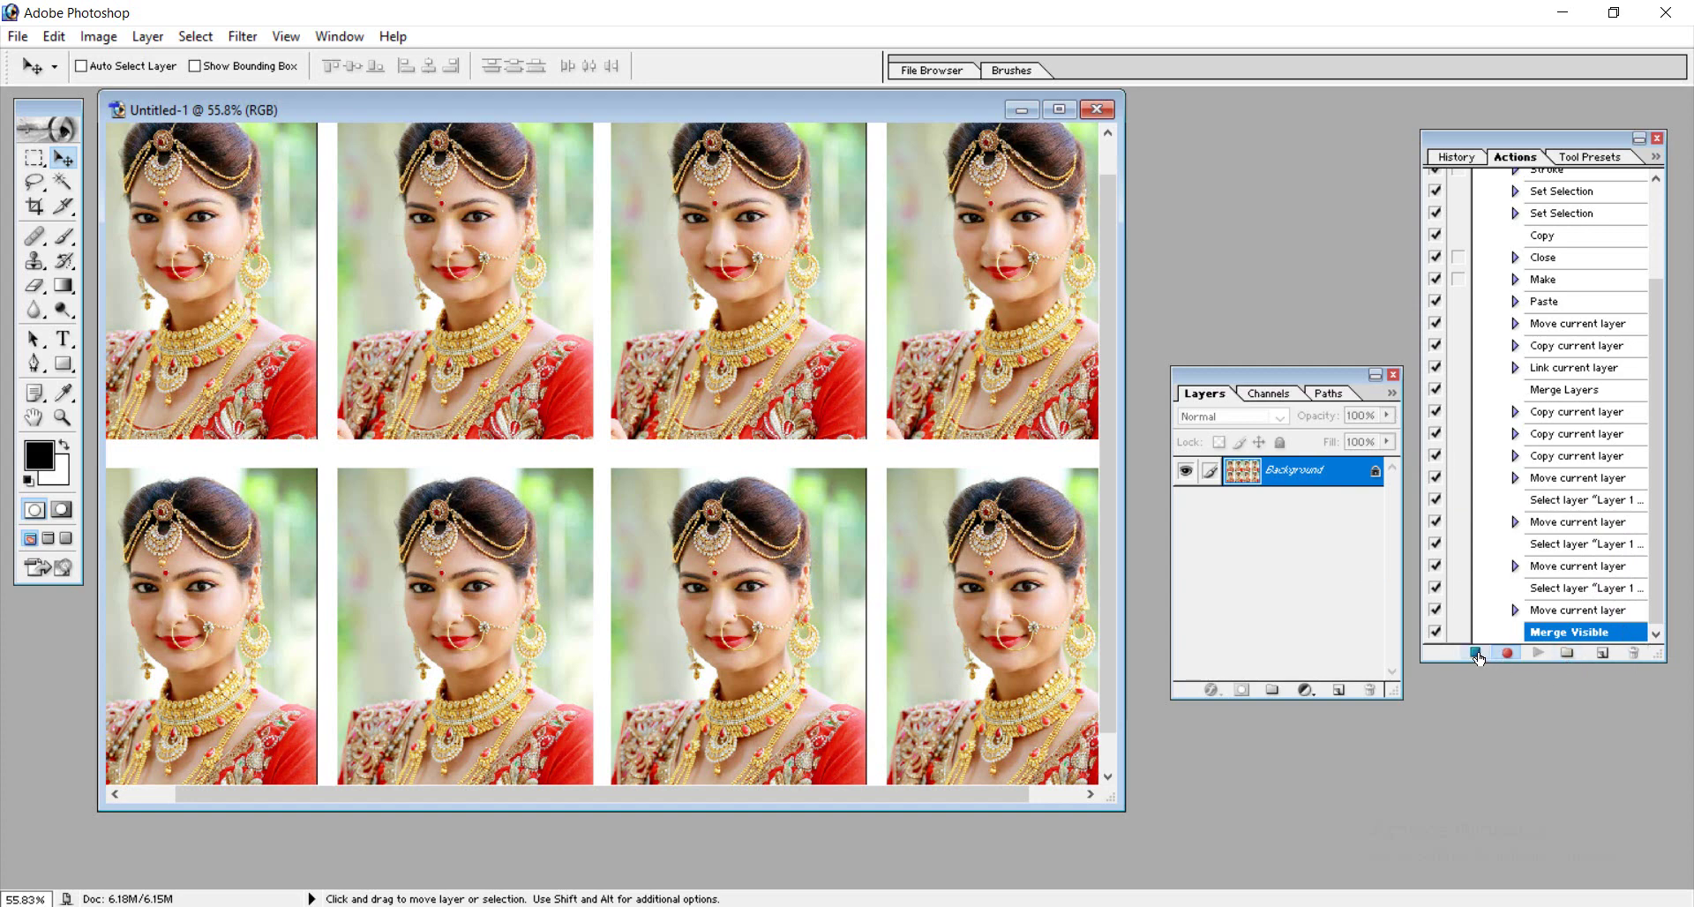
click(1394, 375)
key(ctrl+w)
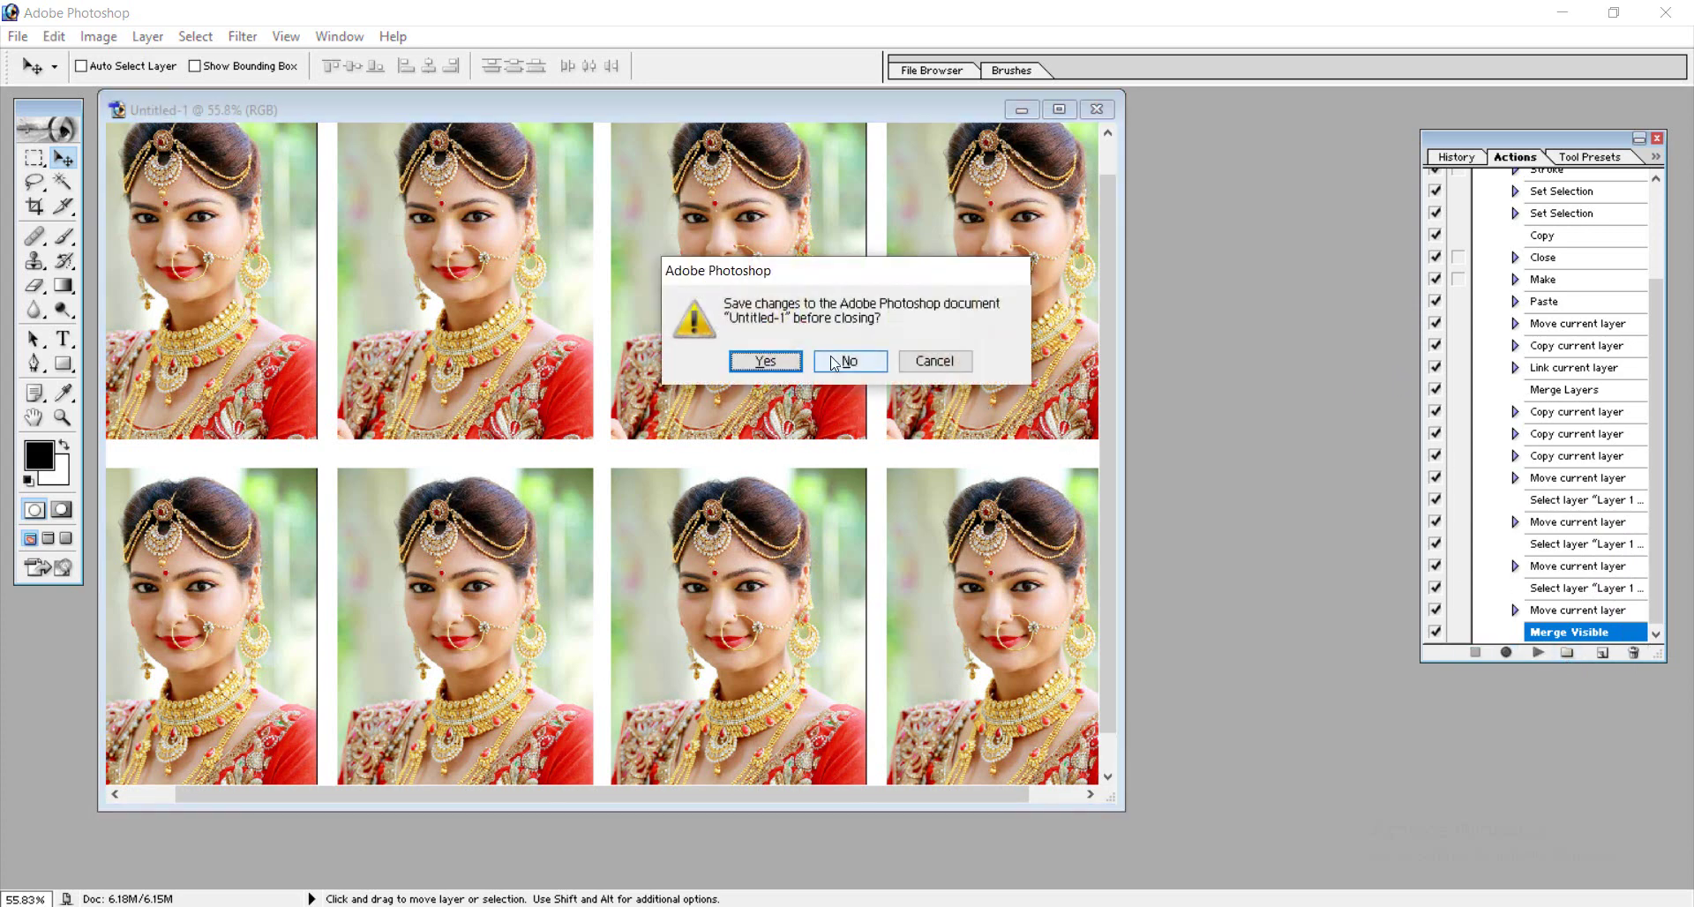
click(835, 362)
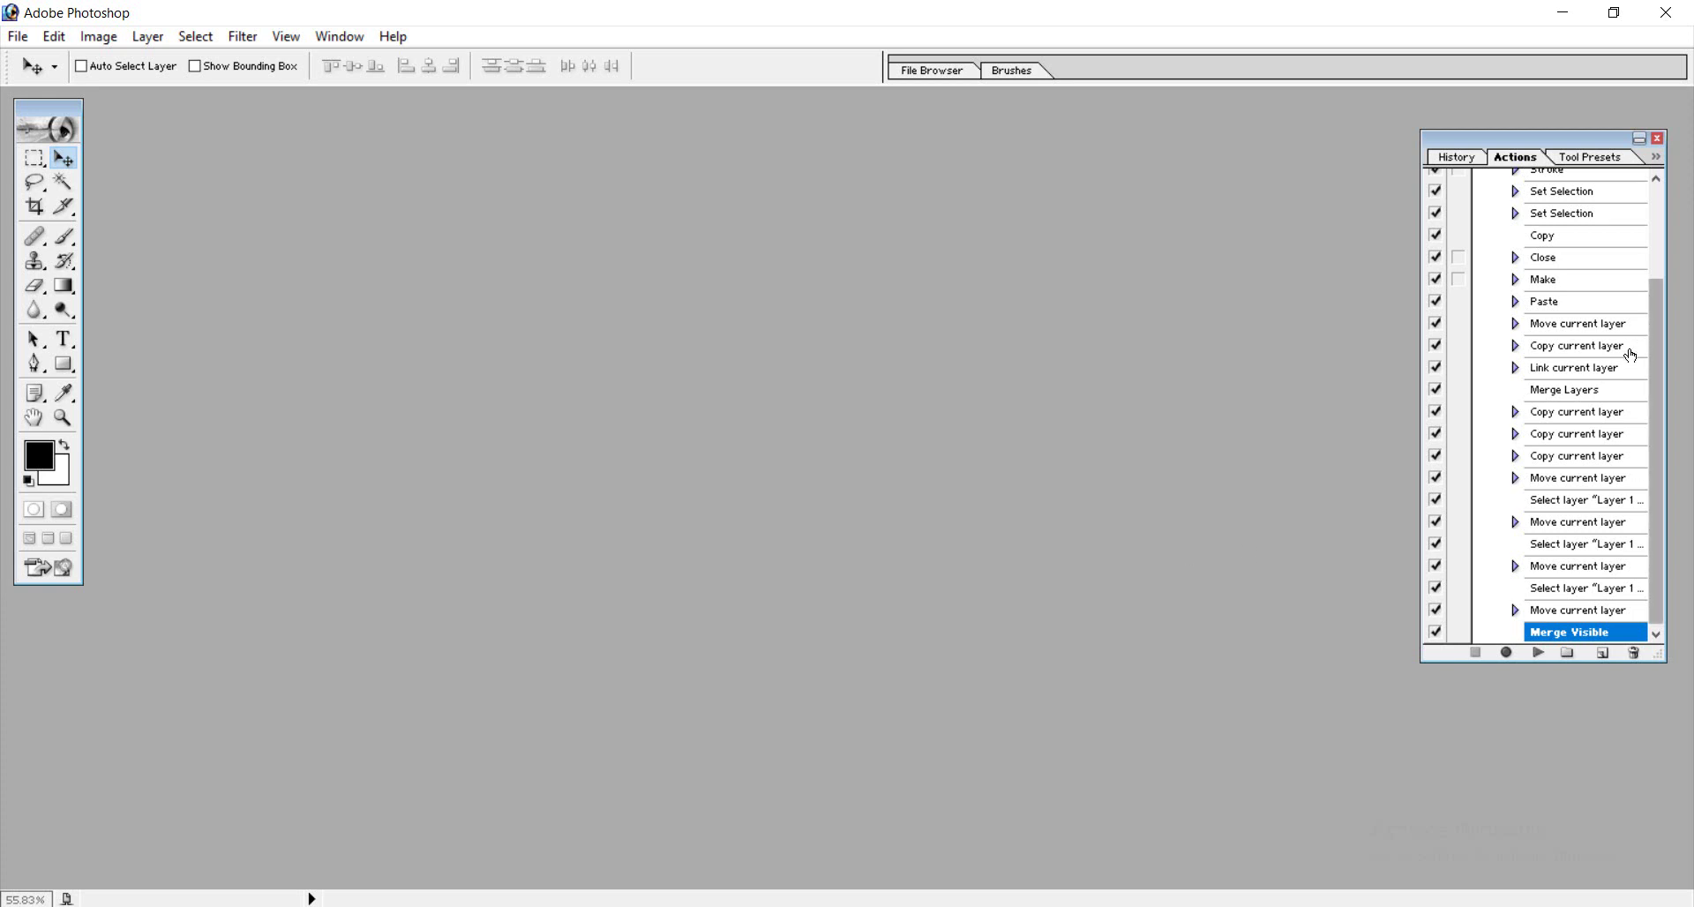
- Drag sensation_3972.jpg from File Explorer into Photoshop
scroll(1615, 357, up, 5)
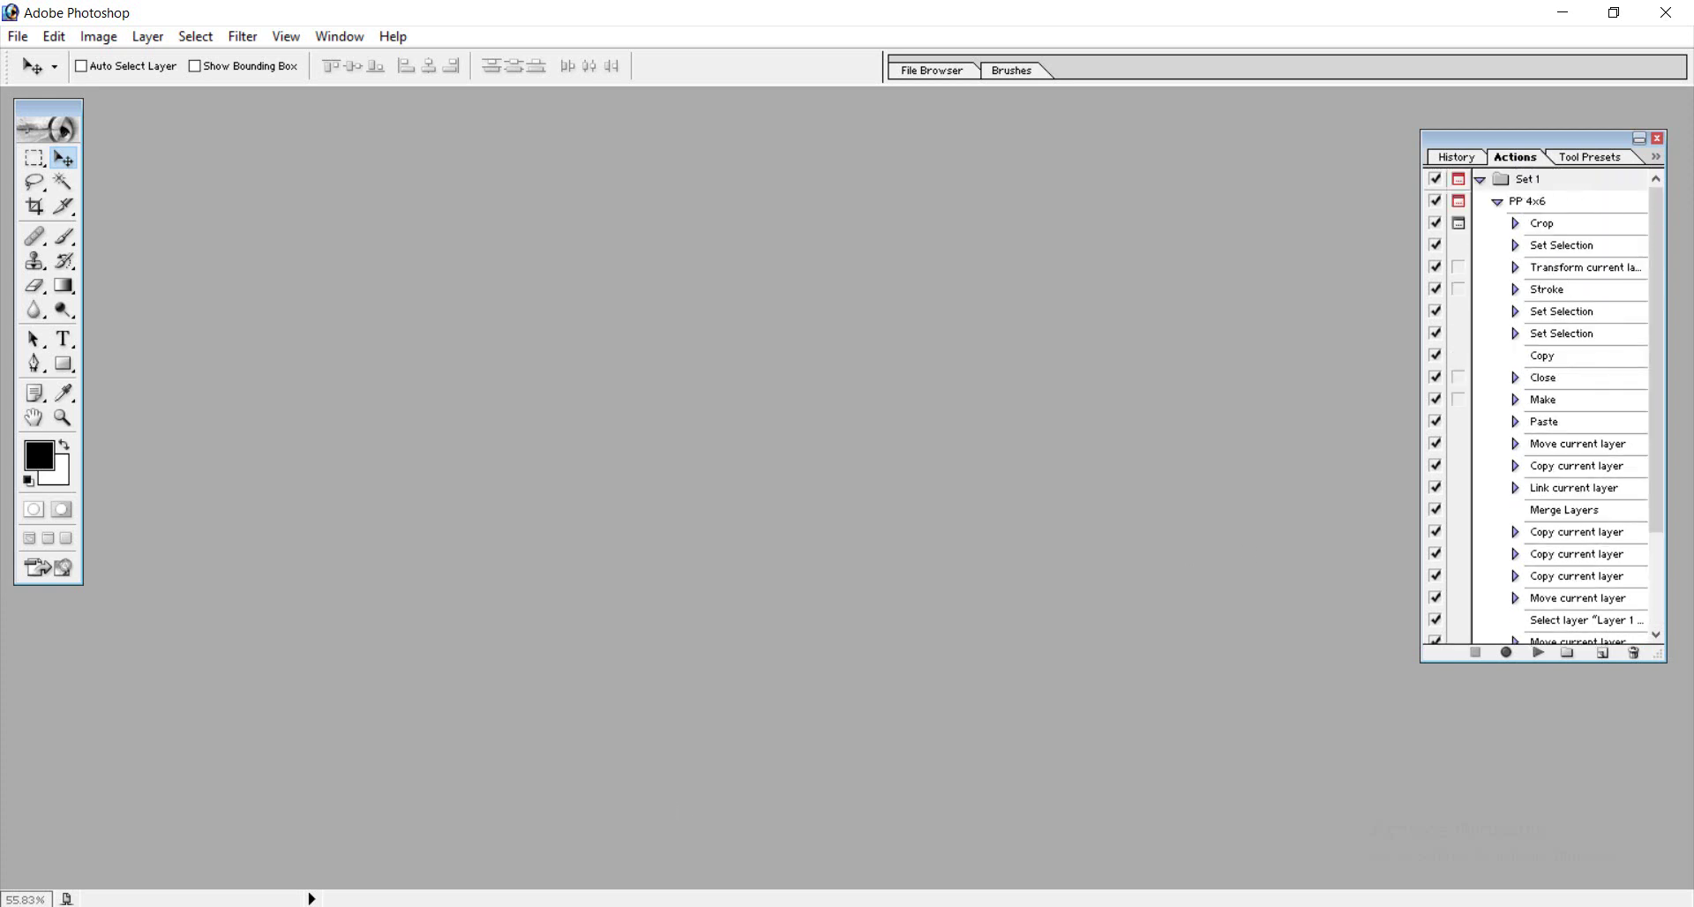
key(alt+Tab)
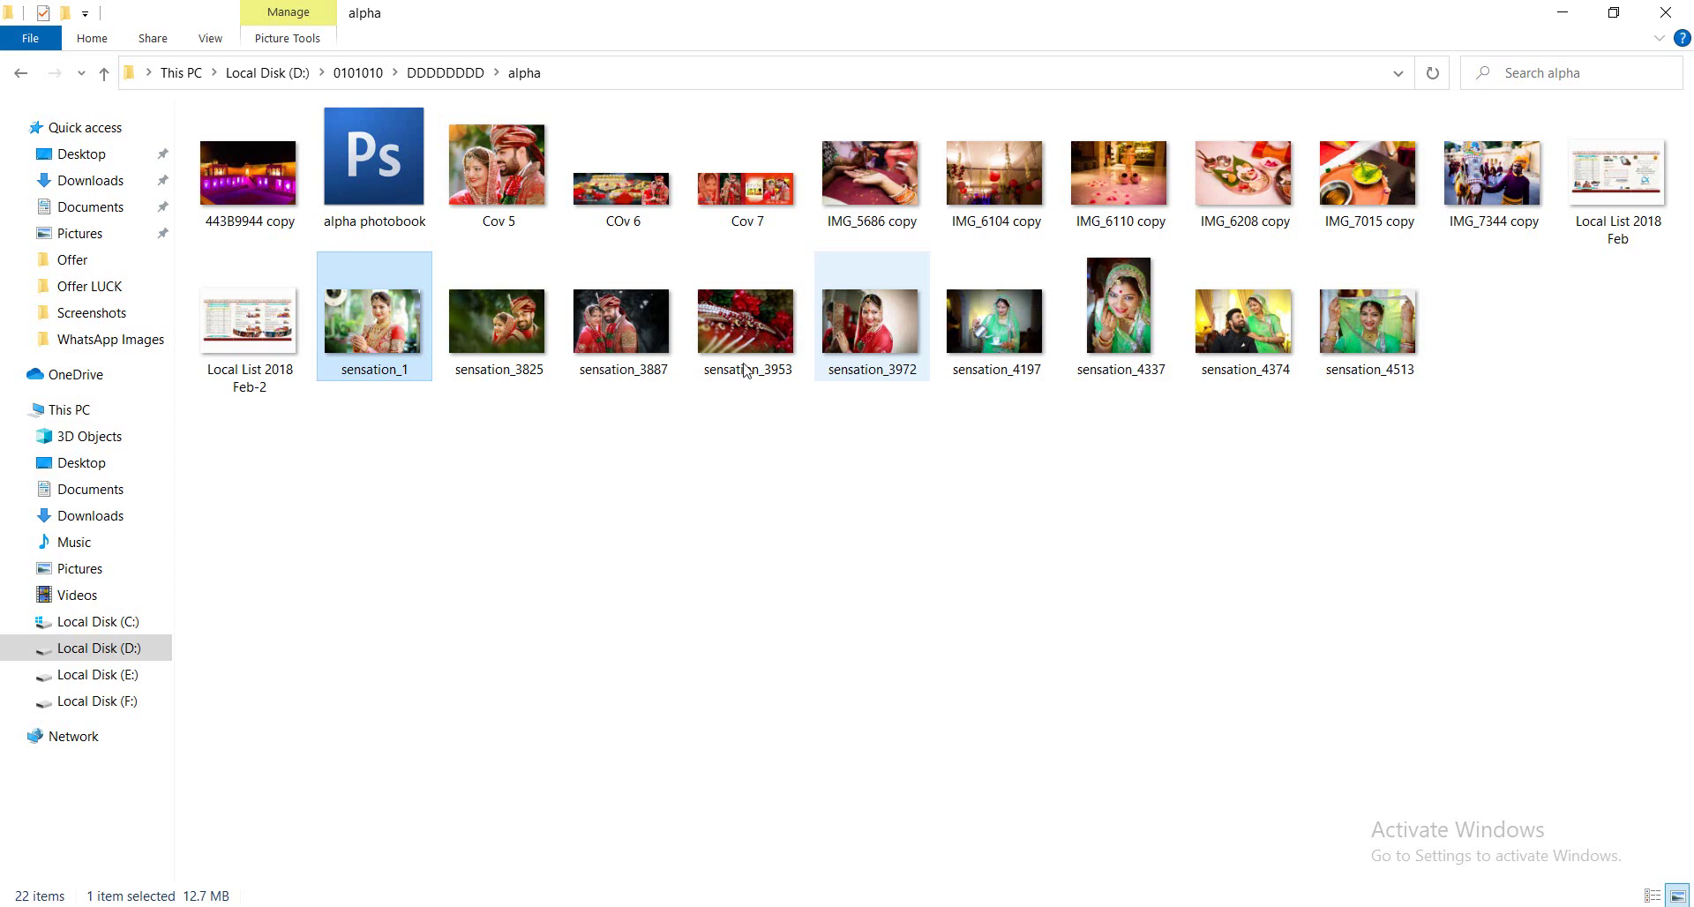
mouse_move(869, 322)
mouse_down()
mouse_move(622, 891)
mouse_move(481, 350)
mouse_up()
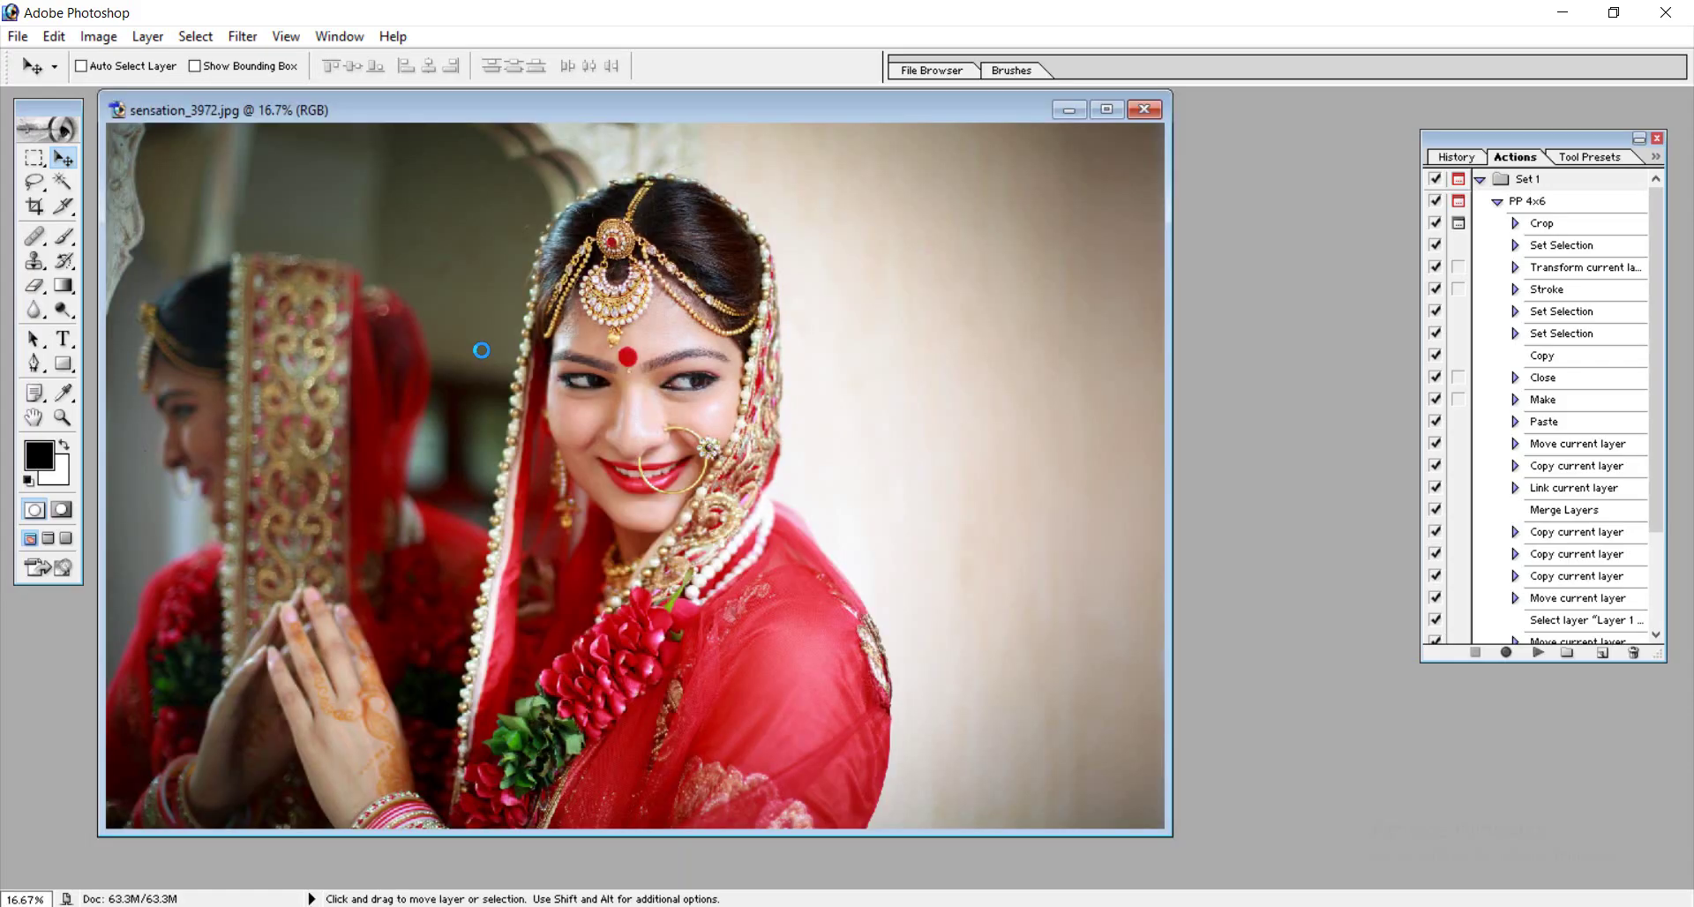
- Run PP 4x6 with F2 and frame the crop around the woman's portrait
key(F2)
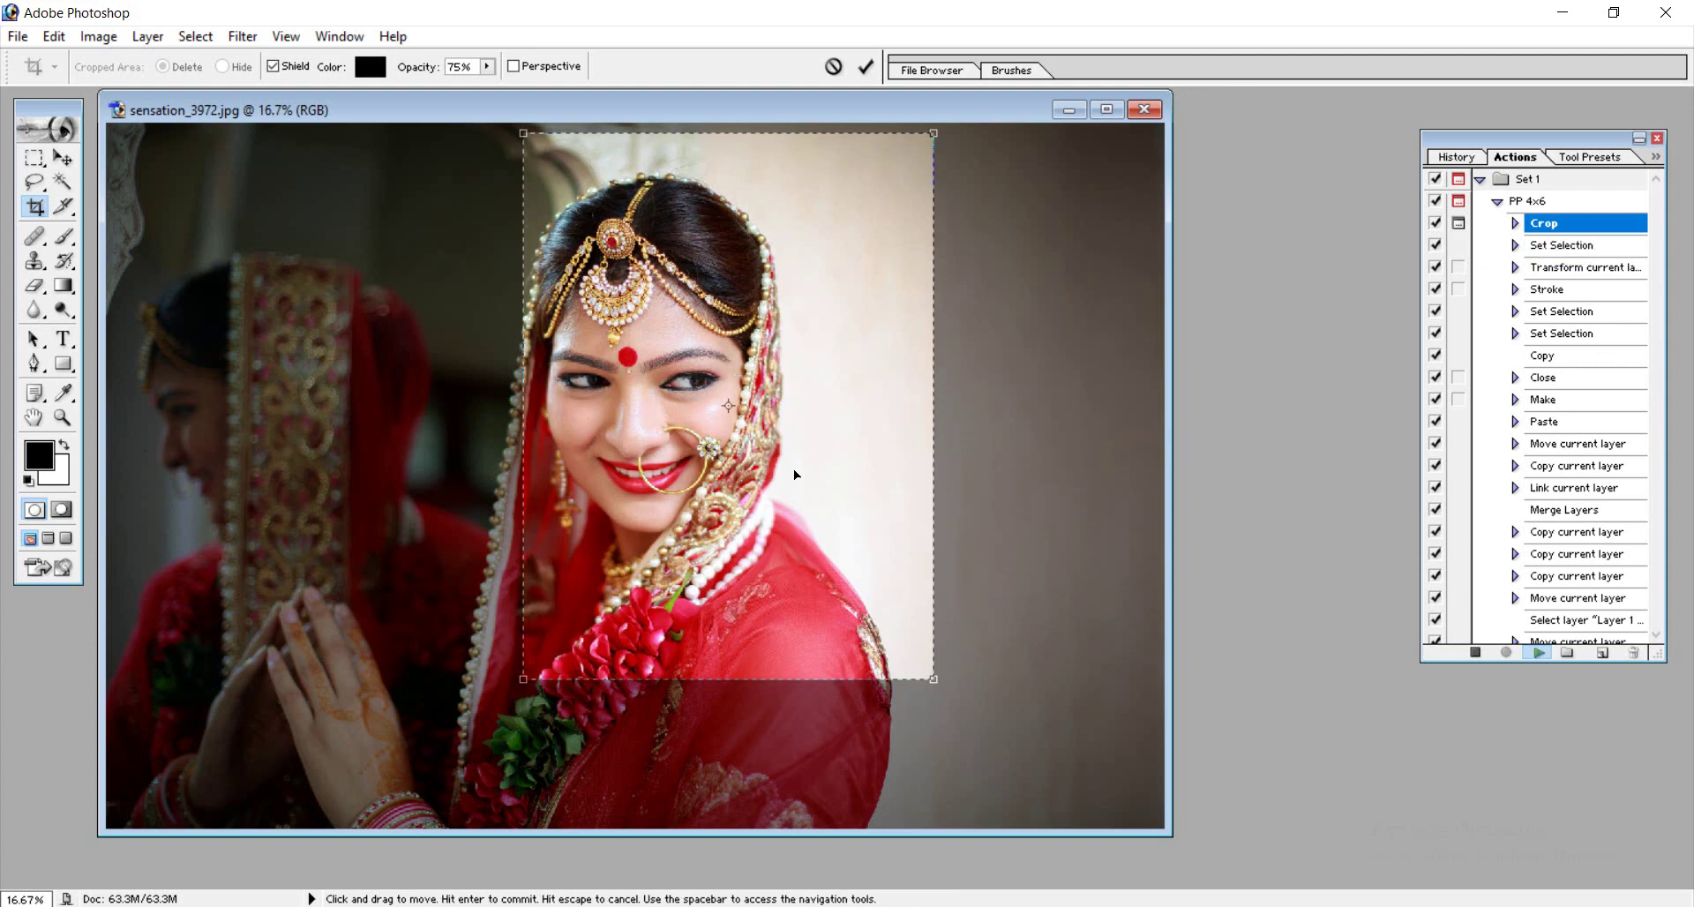
drag(811, 362, 744, 364)
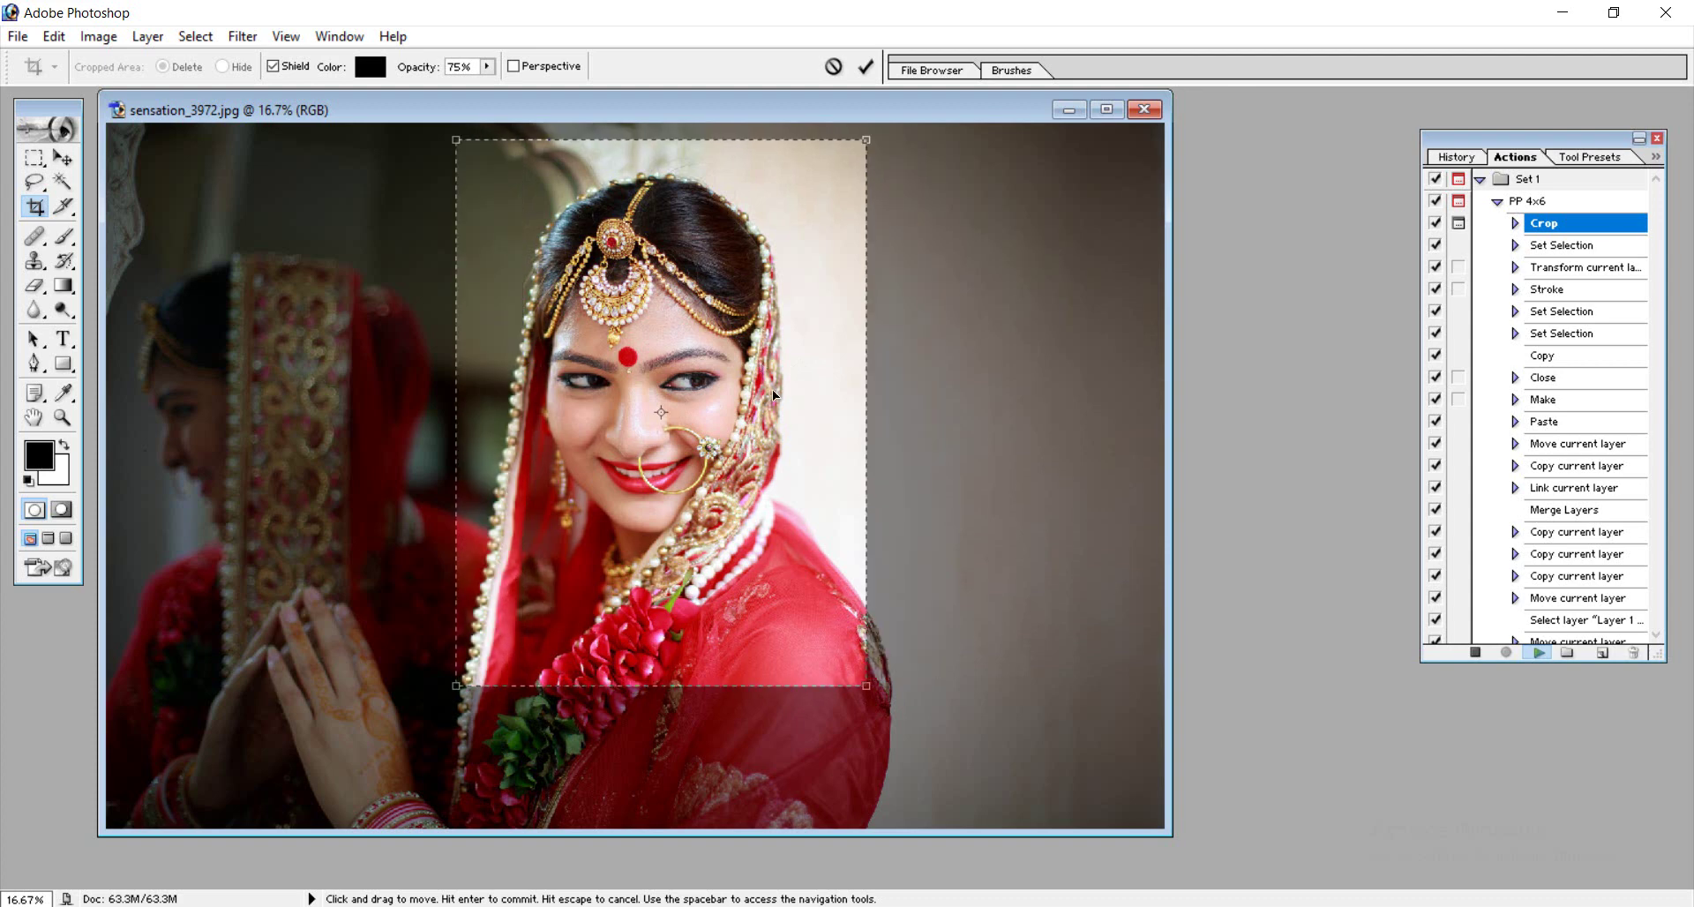
drag(865, 689, 950, 799)
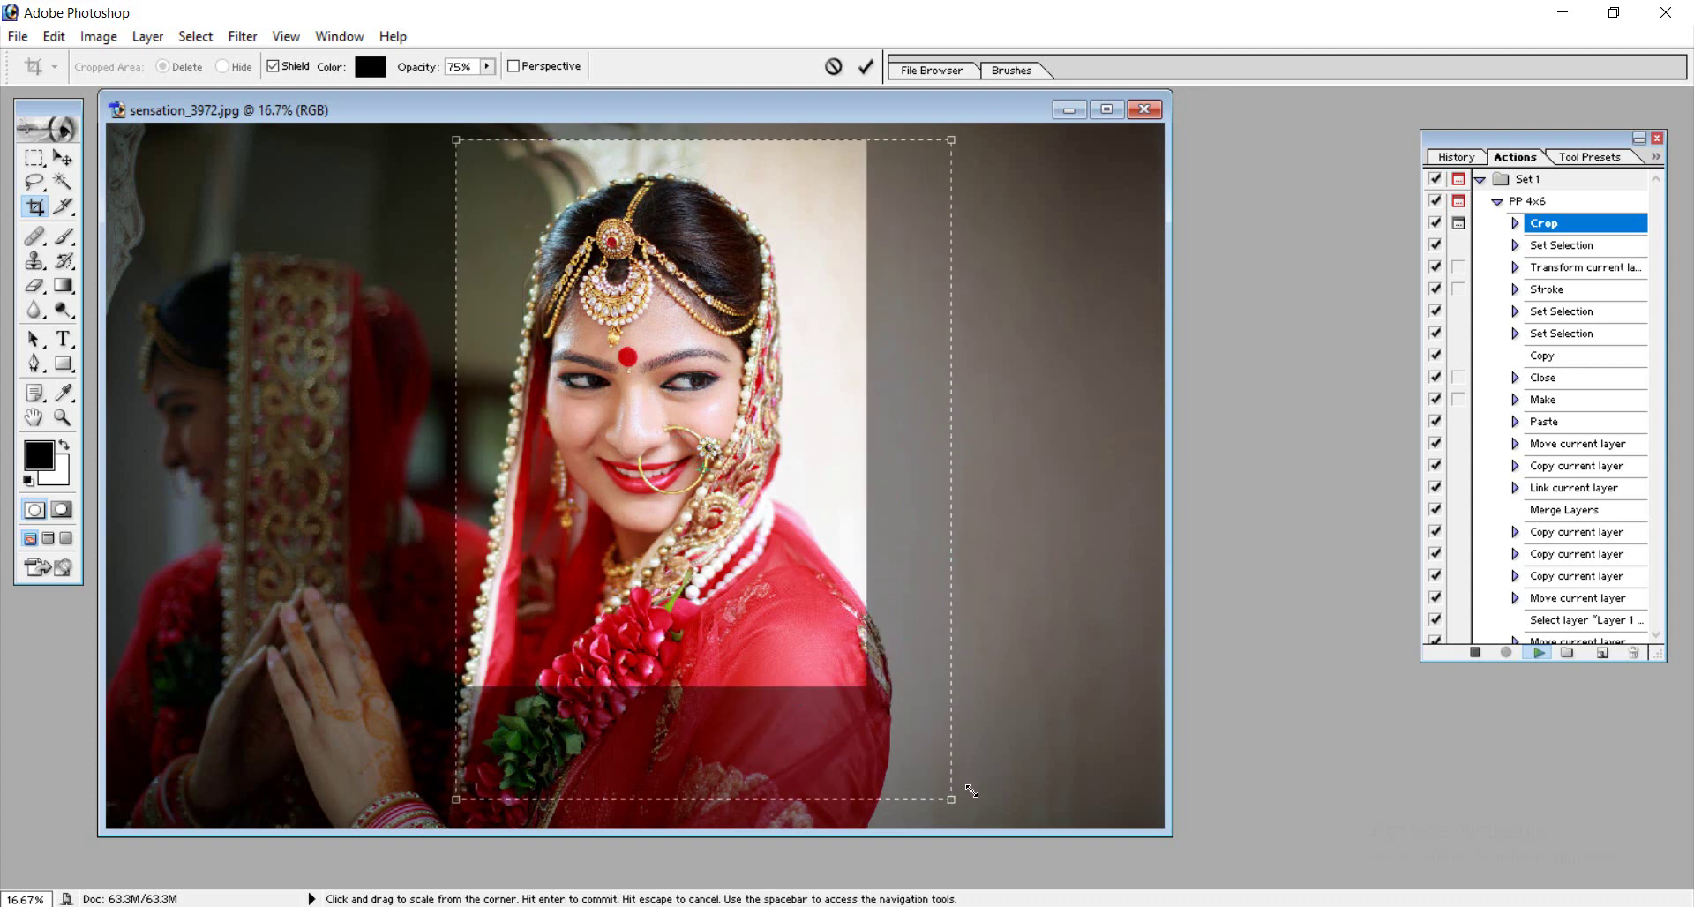
drag(830, 579, 790, 575)
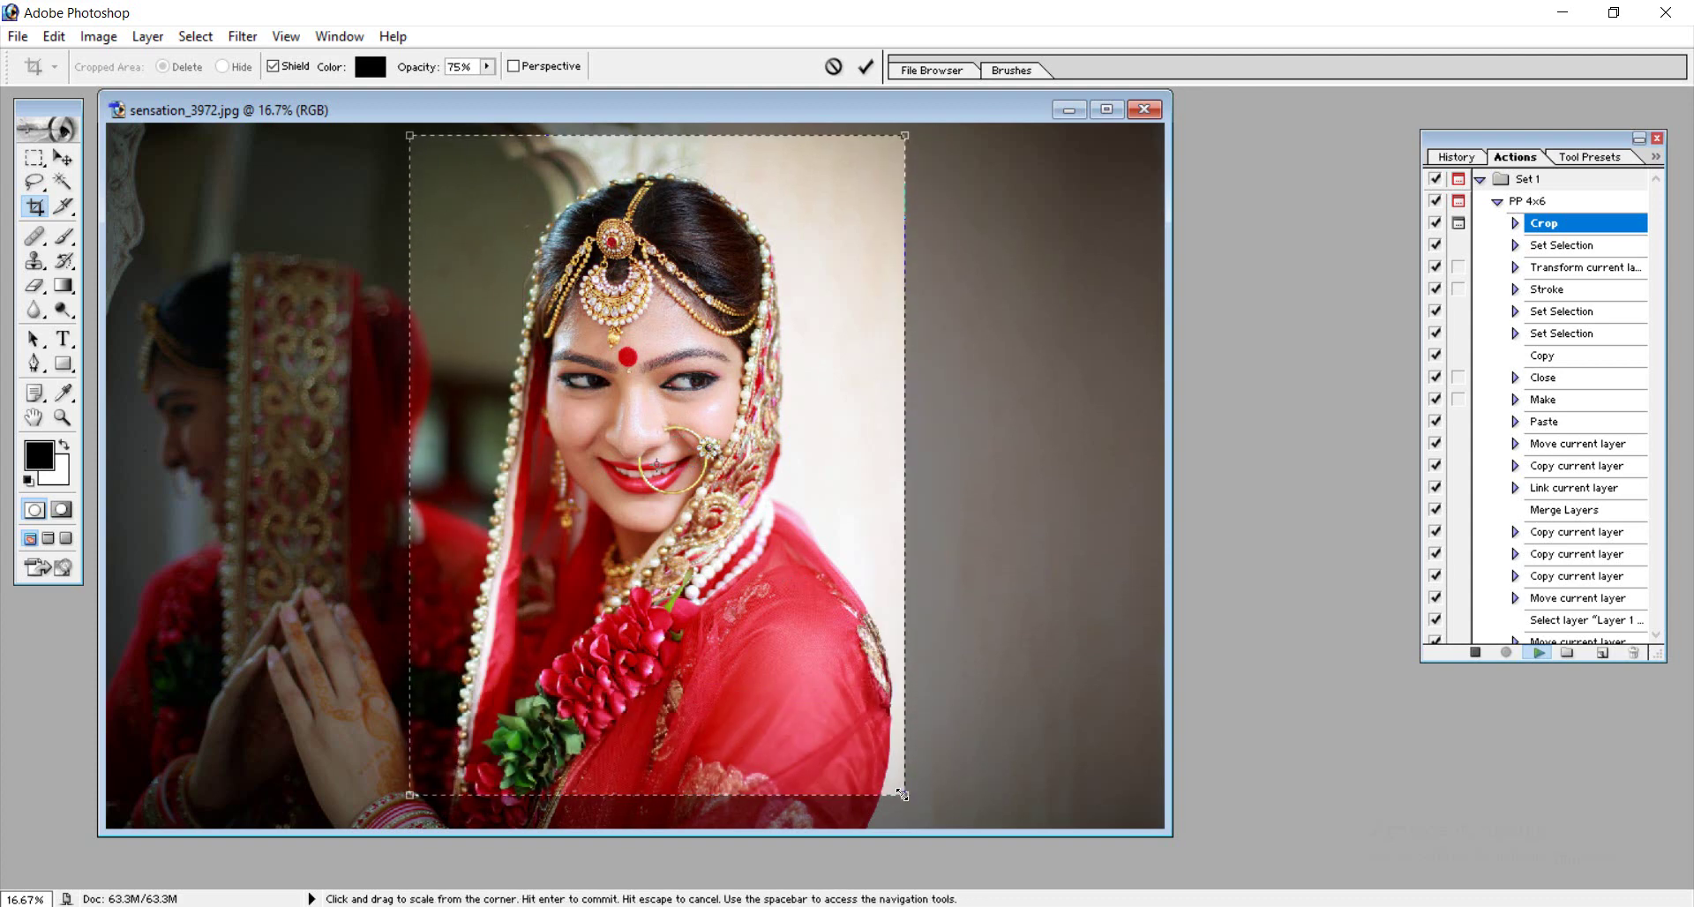
drag(911, 794, 893, 781)
key(Return)
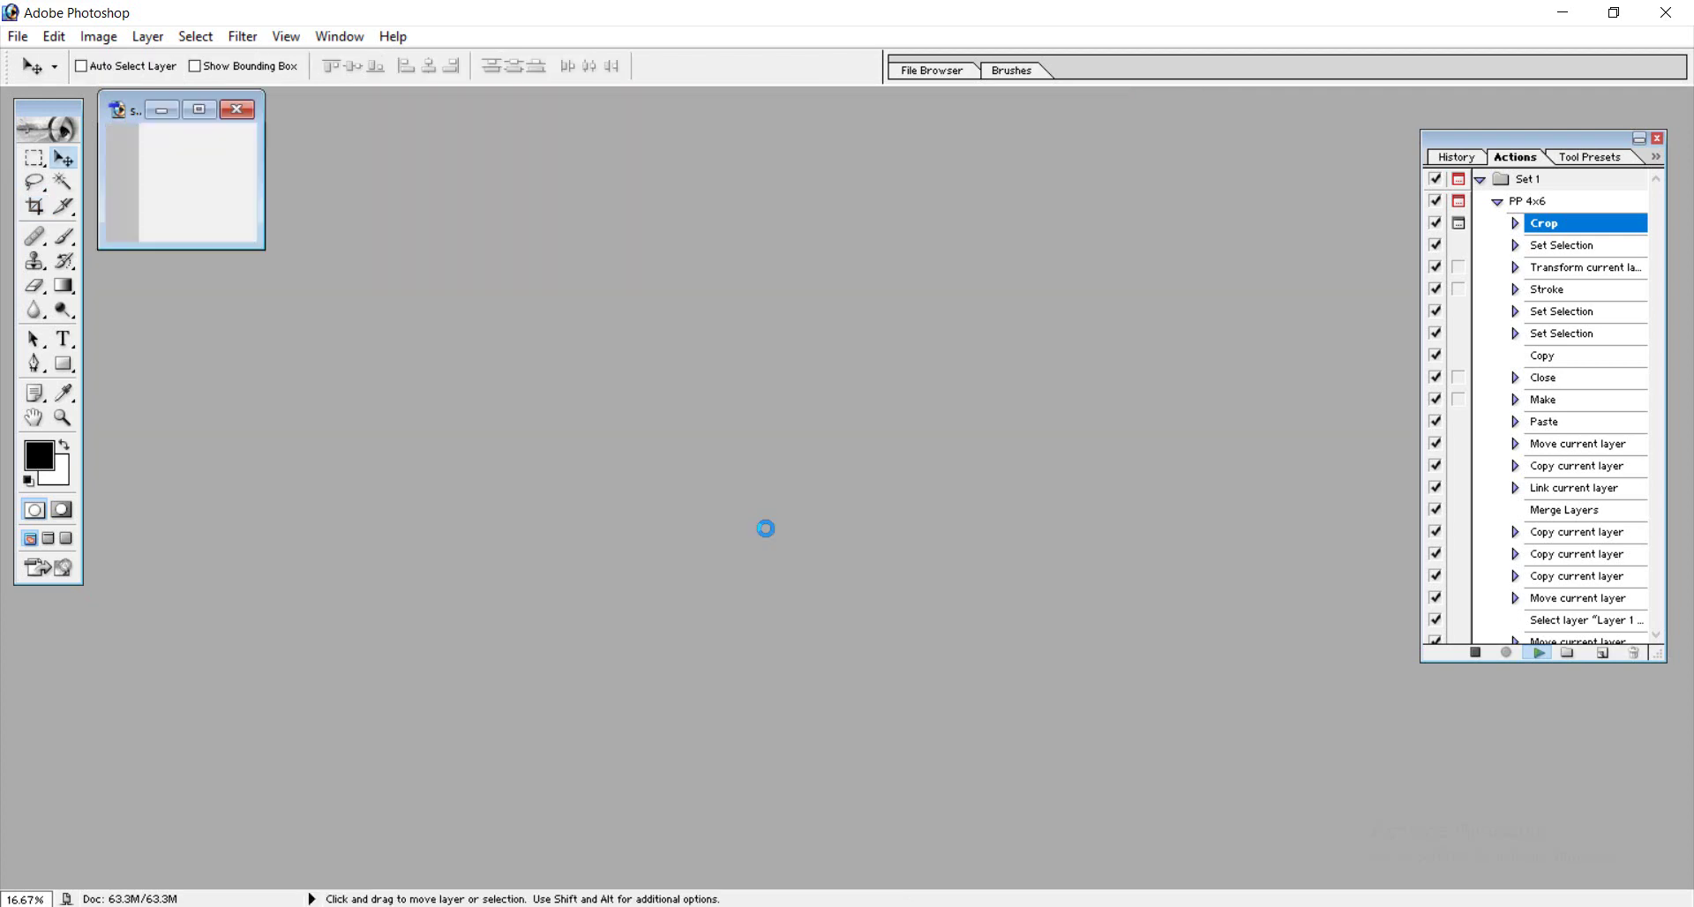